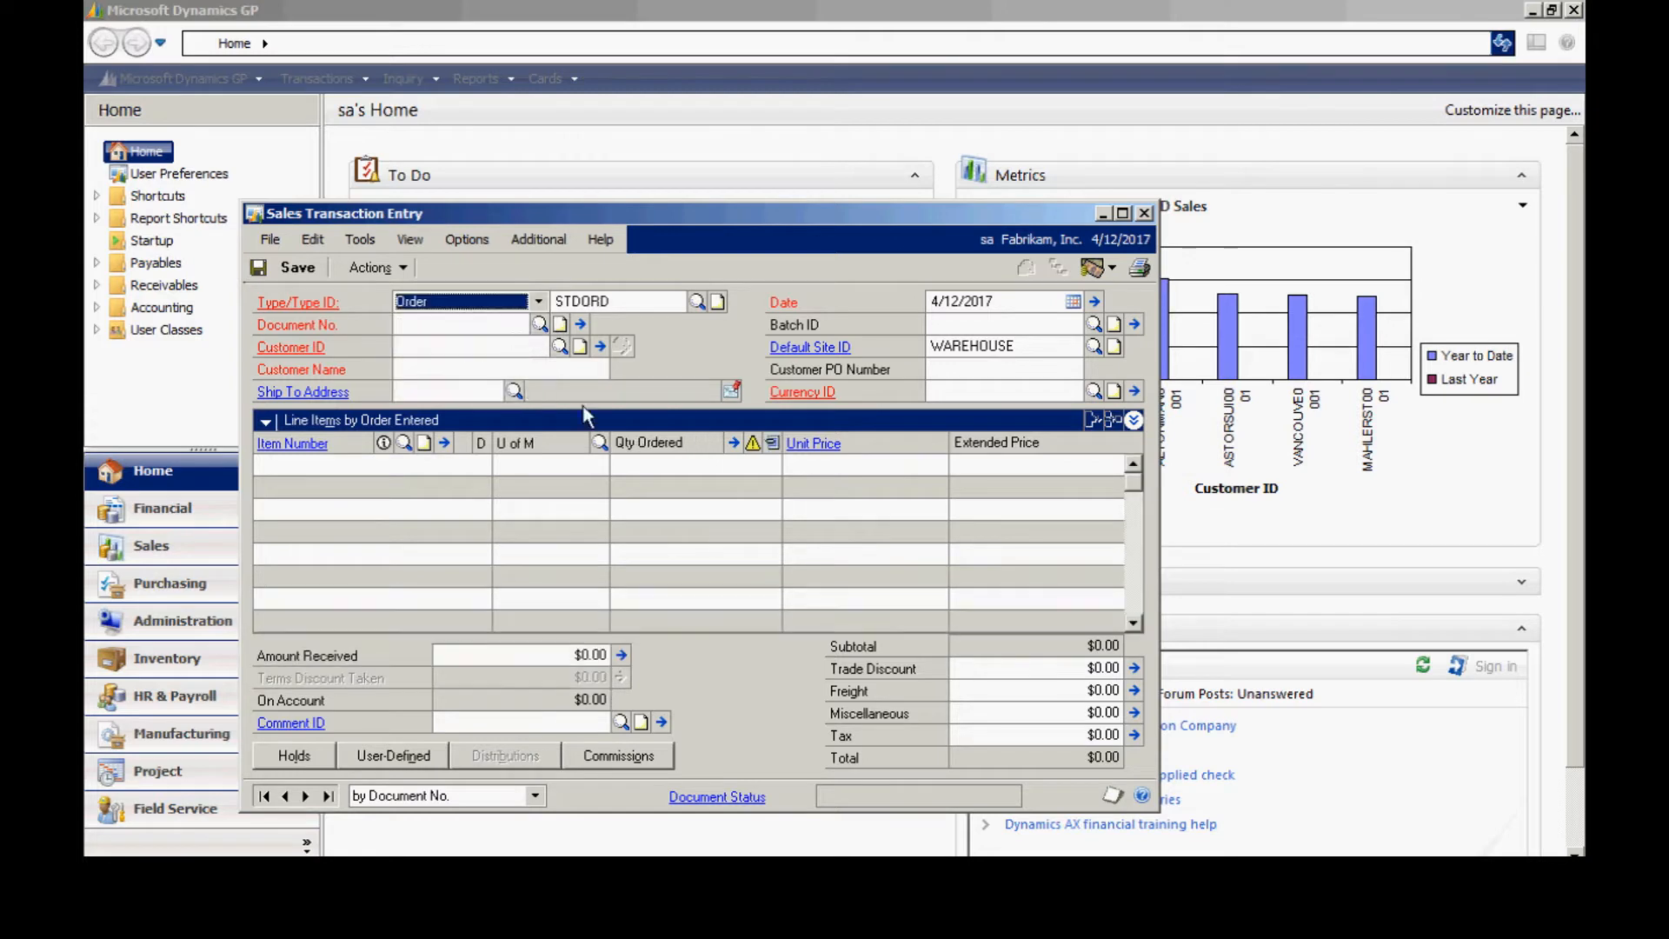
# - Start a new order of type STDORD and select Advanced Paper Co. as its customer
pyautogui.press('Tab')
pyautogui.press('Tab')
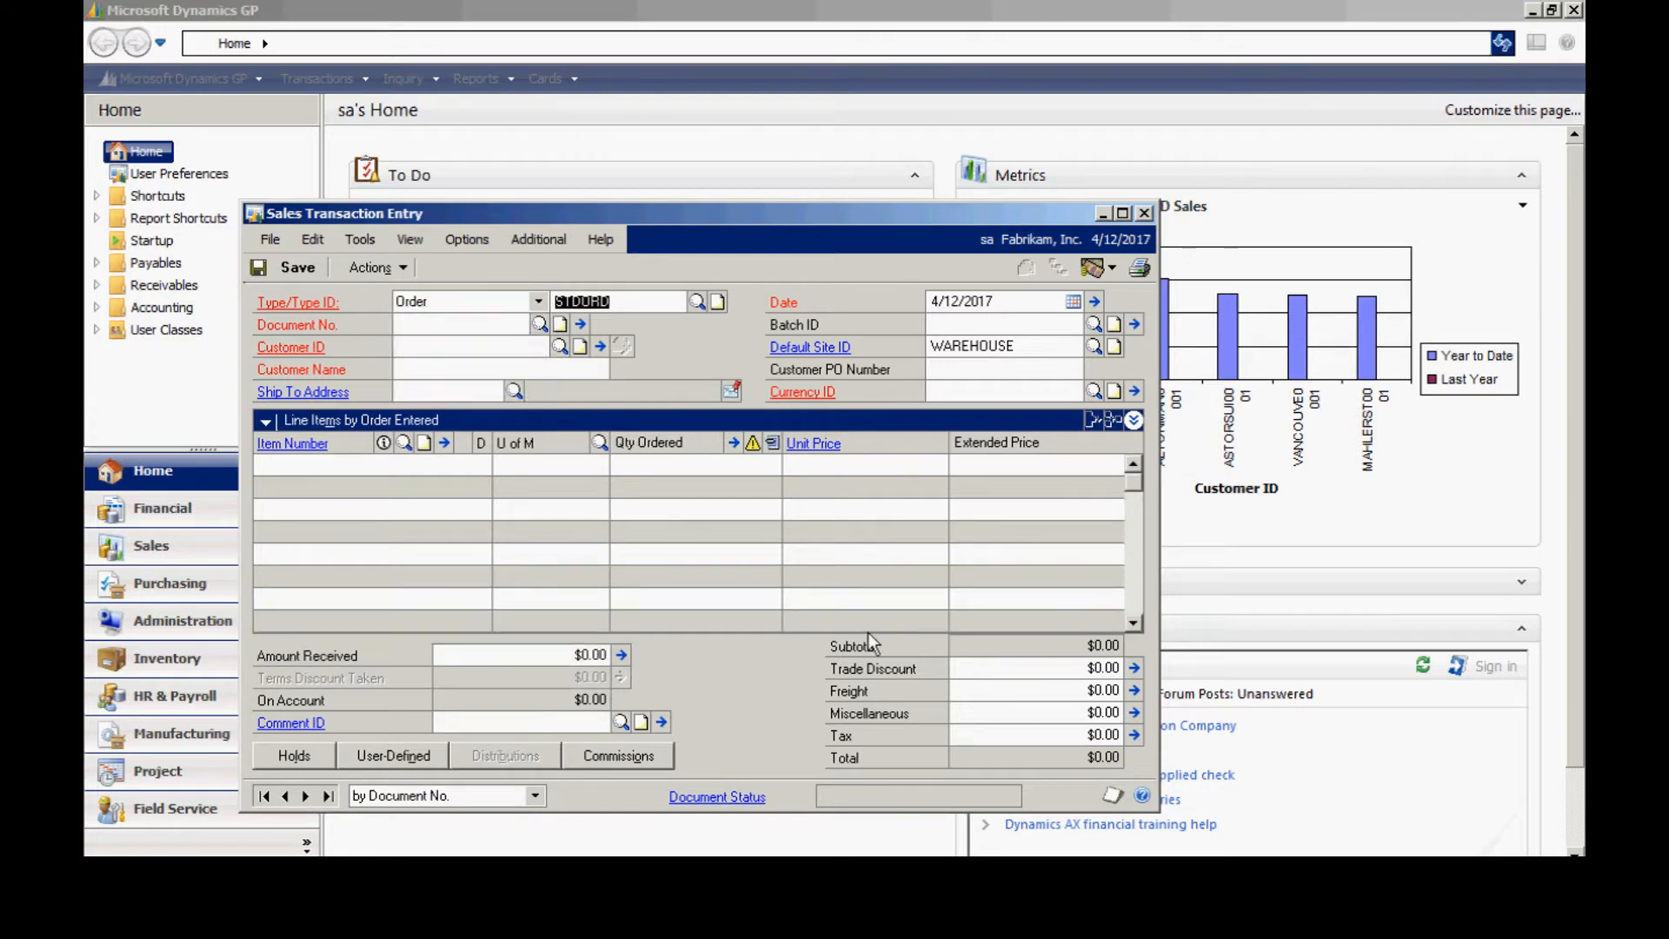
pyautogui.press('Tab')
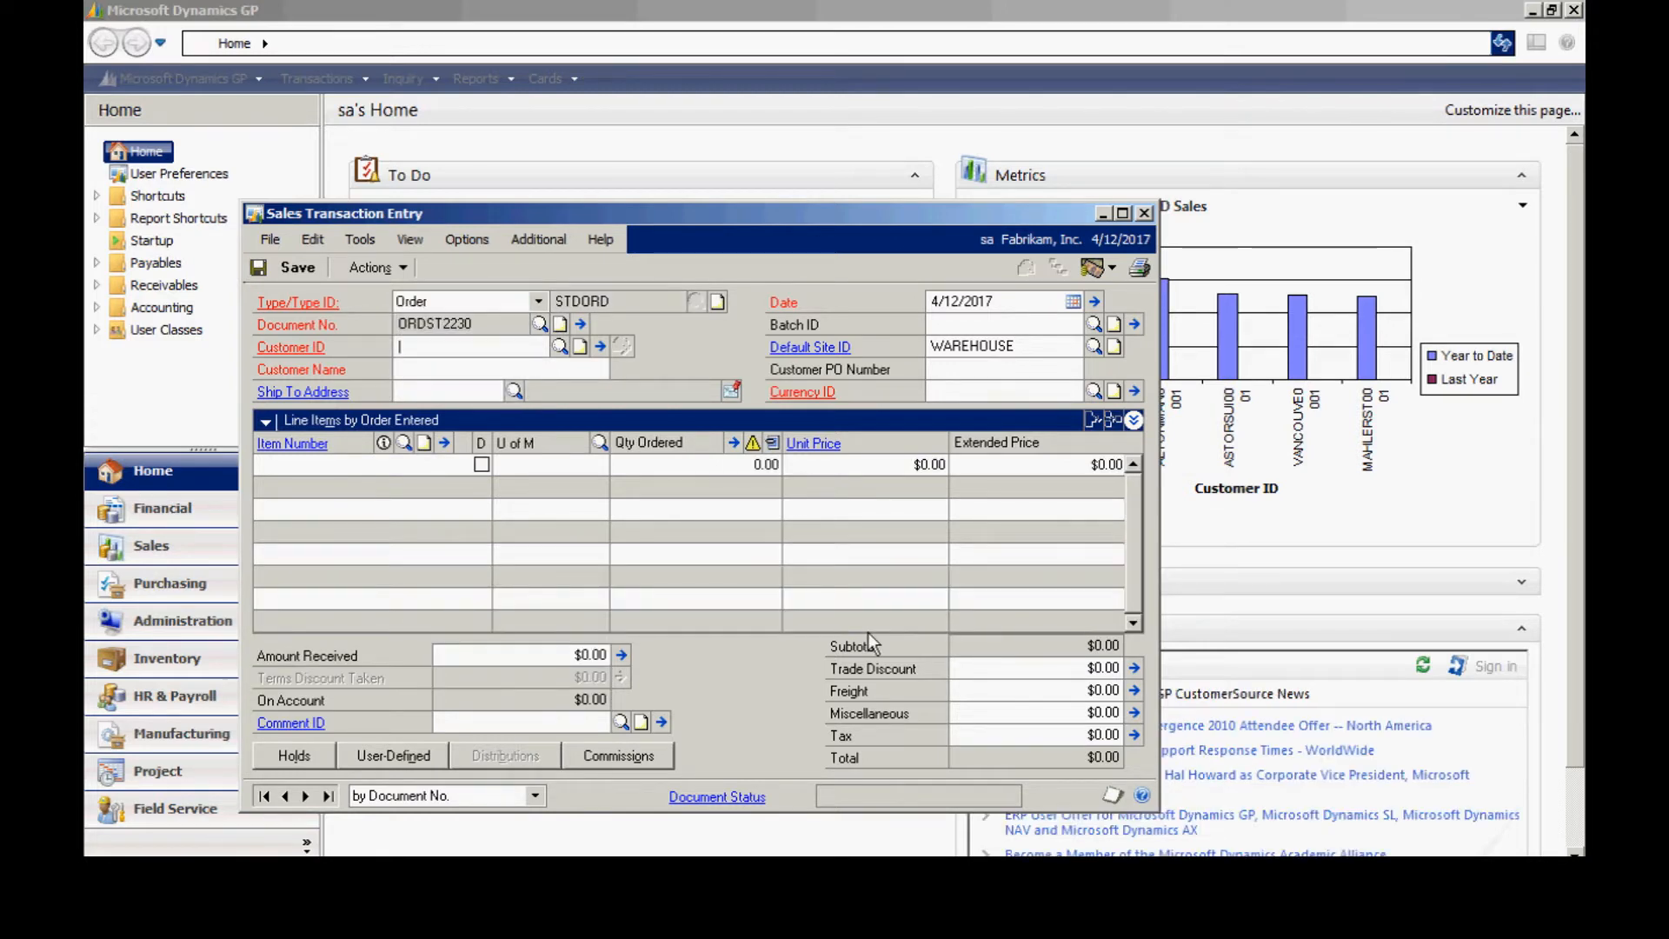
pyautogui.click(560, 345)
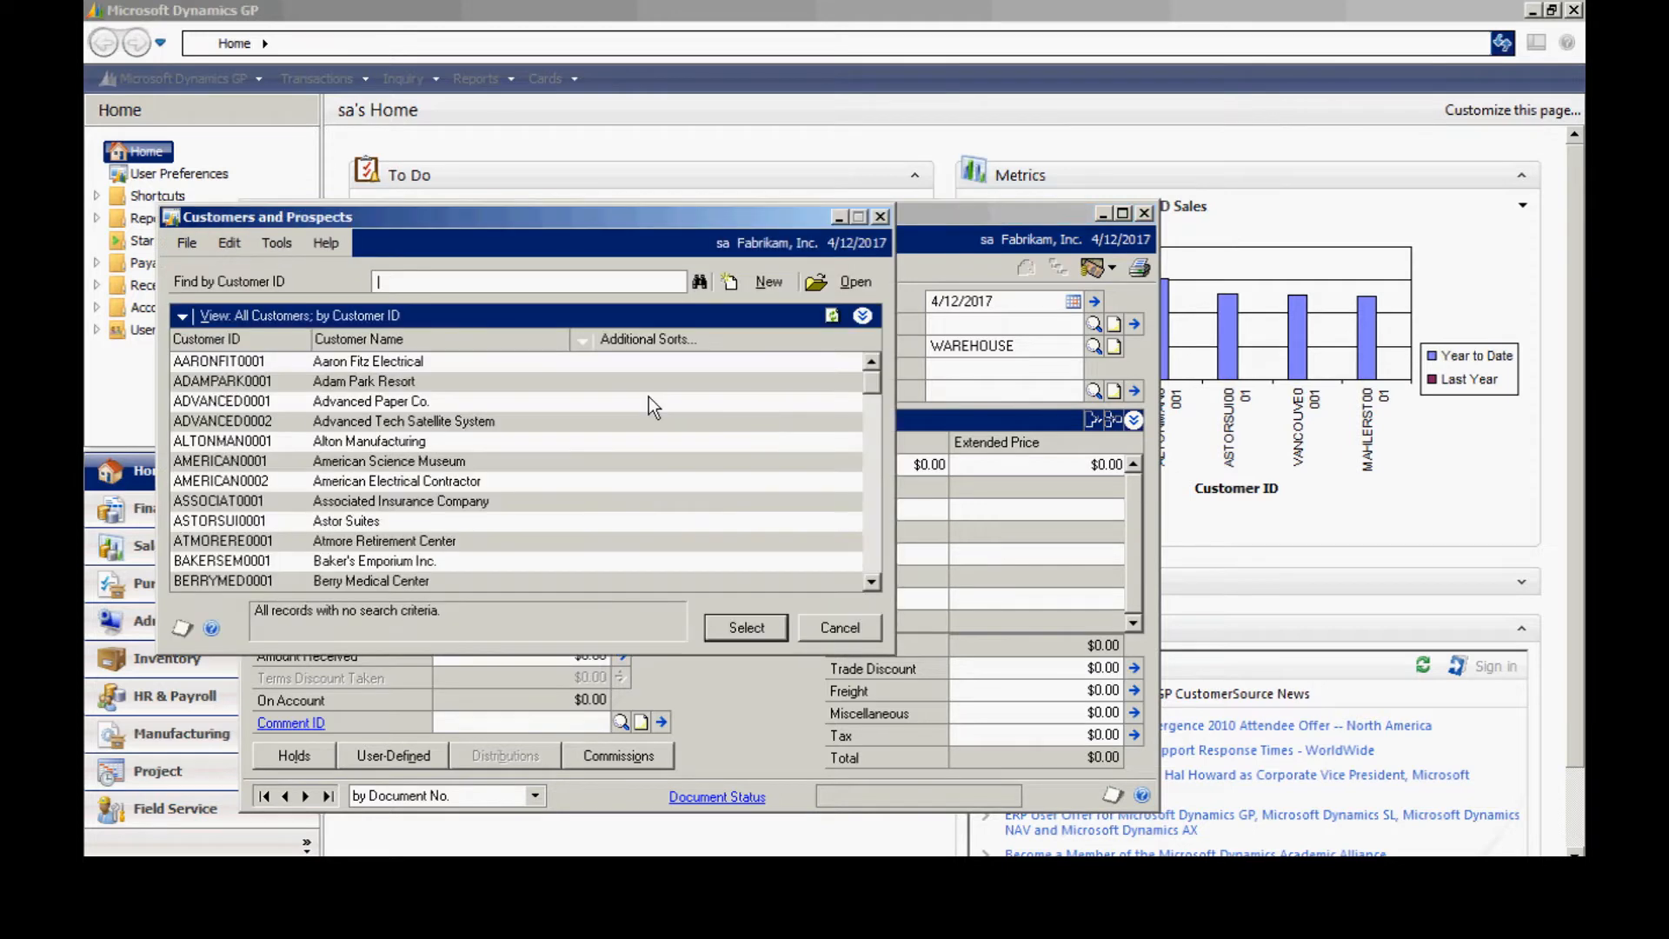
pyautogui.doubleClick(406, 402)
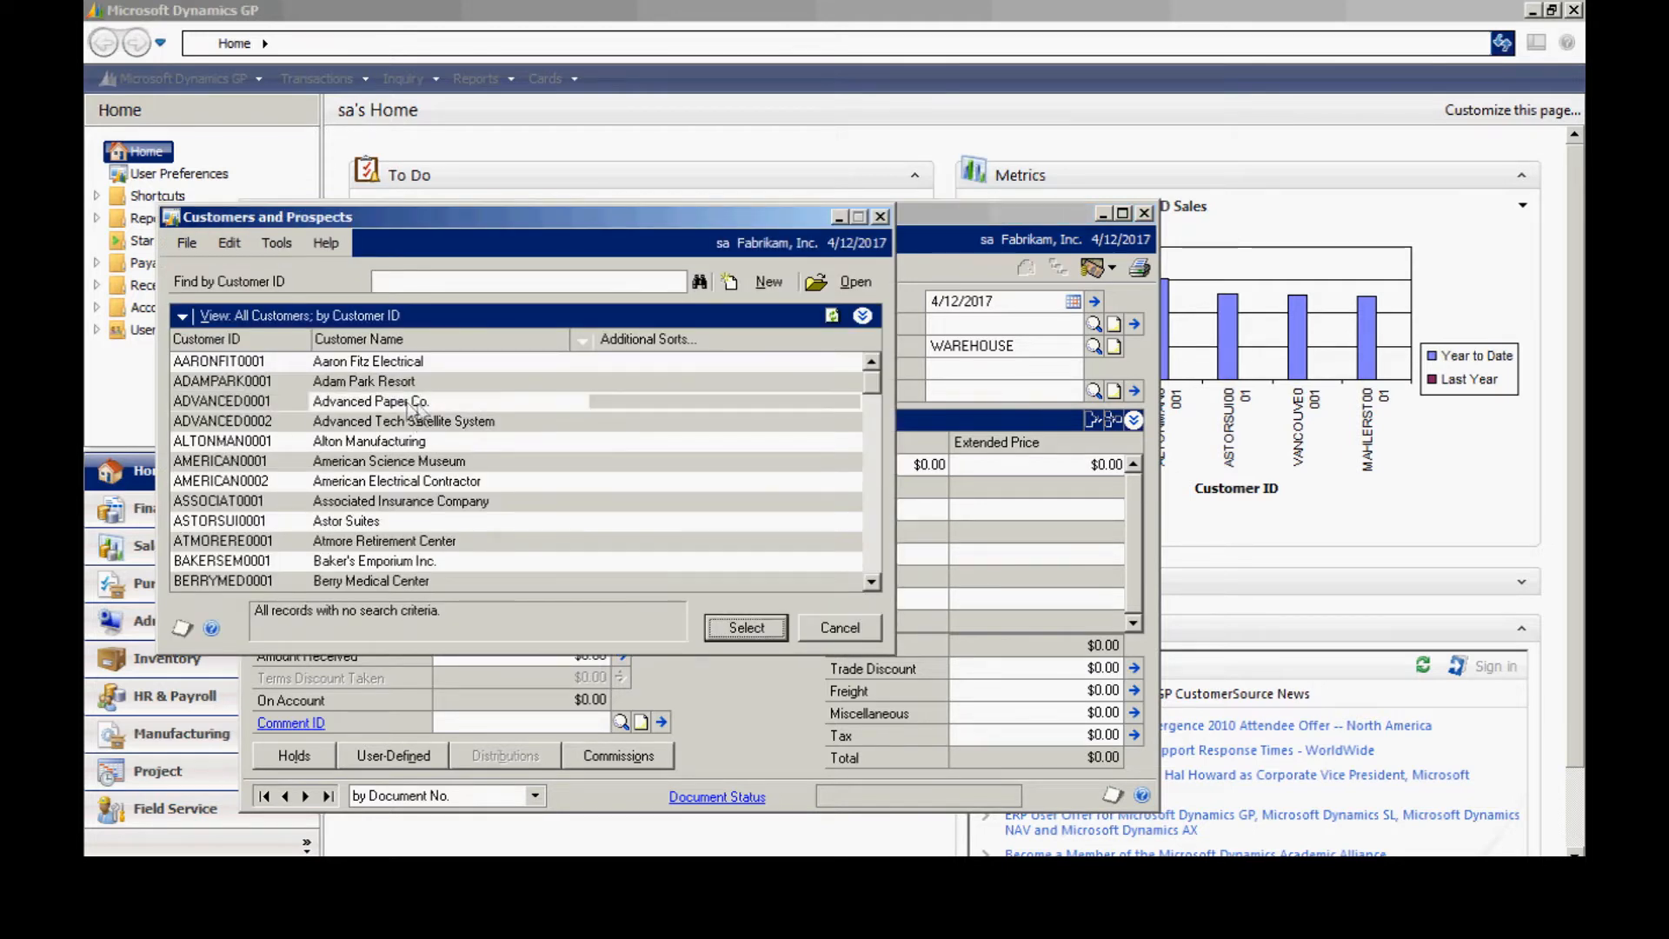
# - Fill in the order's batch ID and accept the WAREHOUSE default site and the default currency
pyautogui.press('Tab')
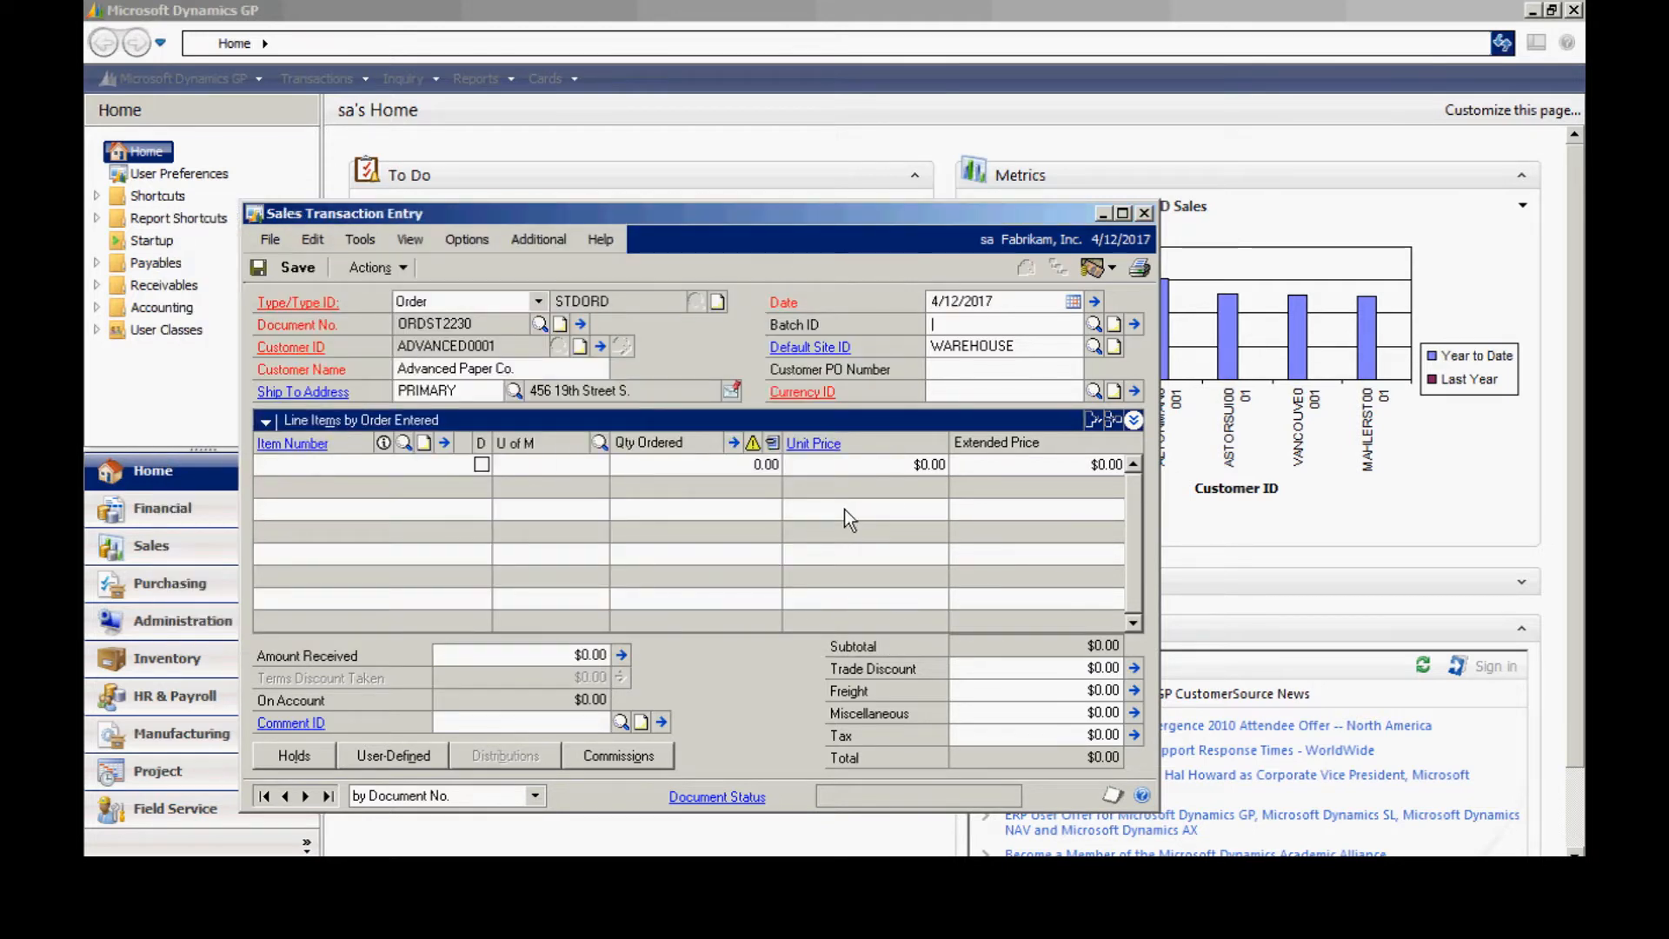
pyautogui.write('STEVE')
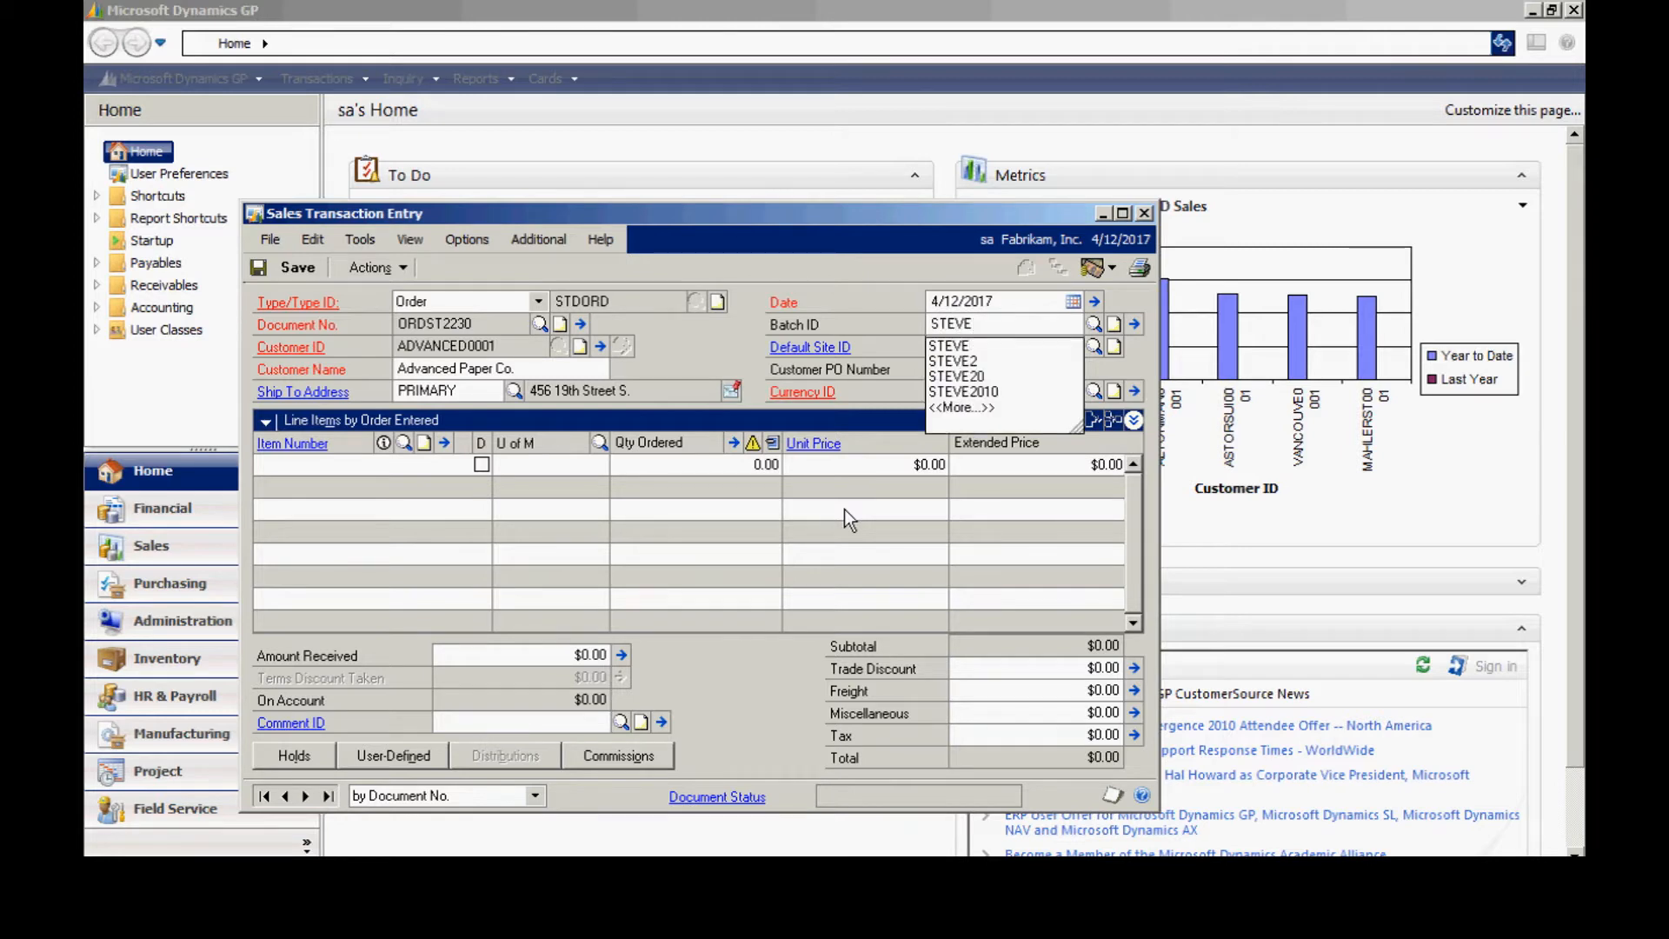
pyautogui.press('Tab')
pyautogui.press('Tab')
pyautogui.press('Tab')
pyautogui.press('Tab')
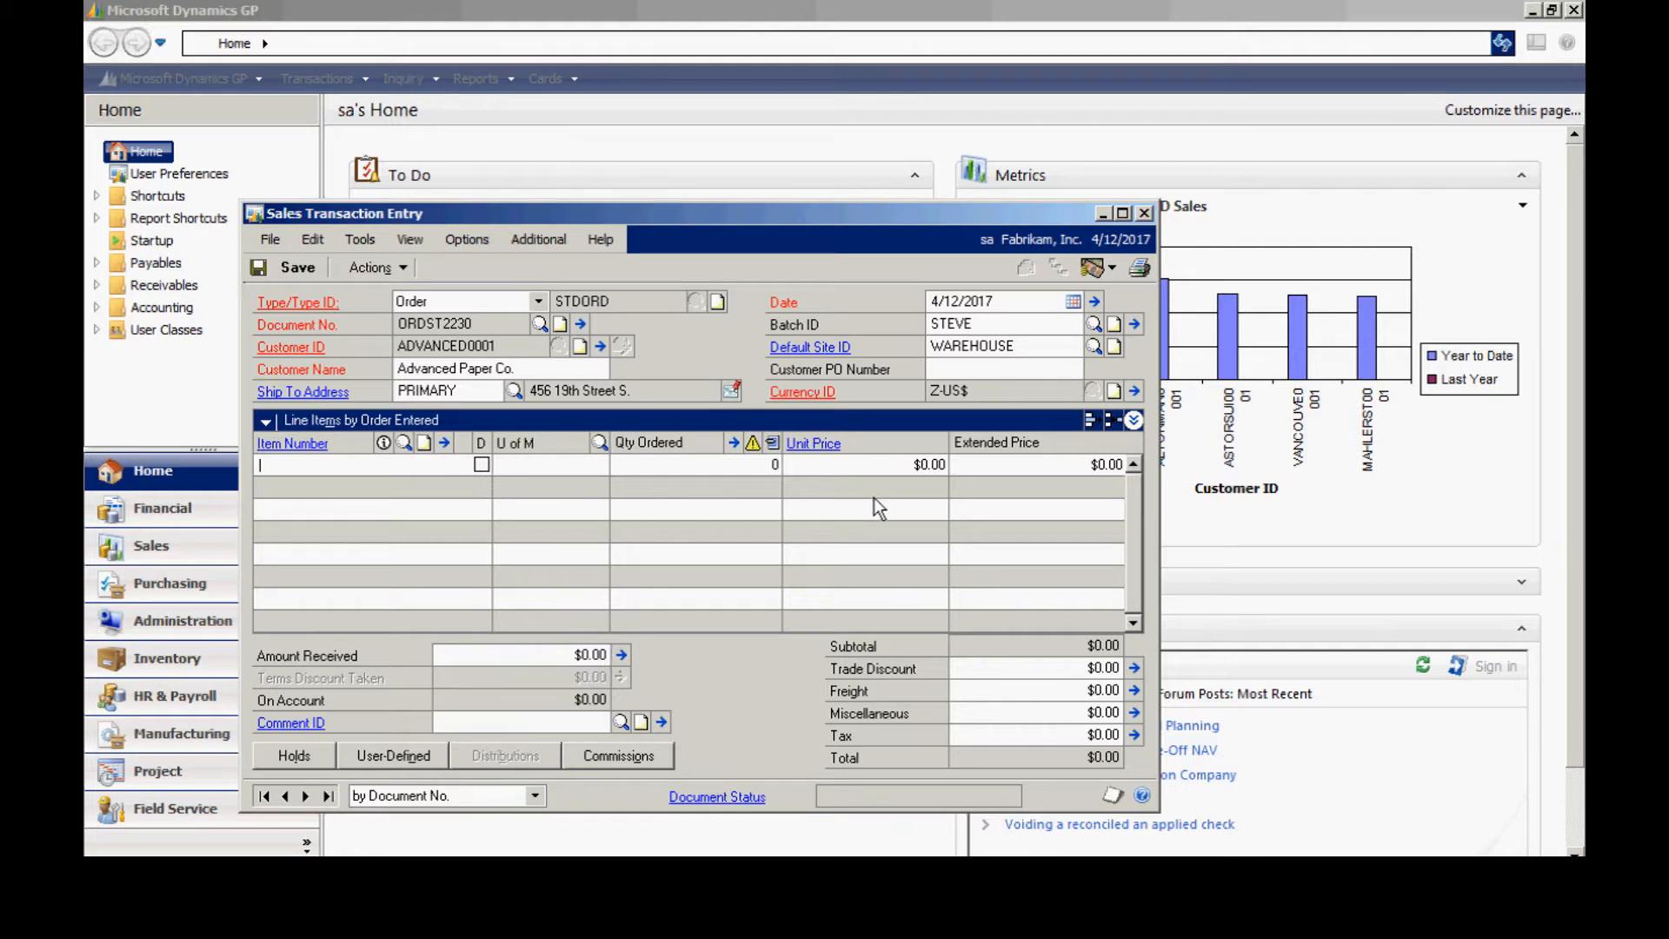
# - Add the suite number to the second line of the order's ship-to address and accept the customer details
pyautogui.click(601, 346)
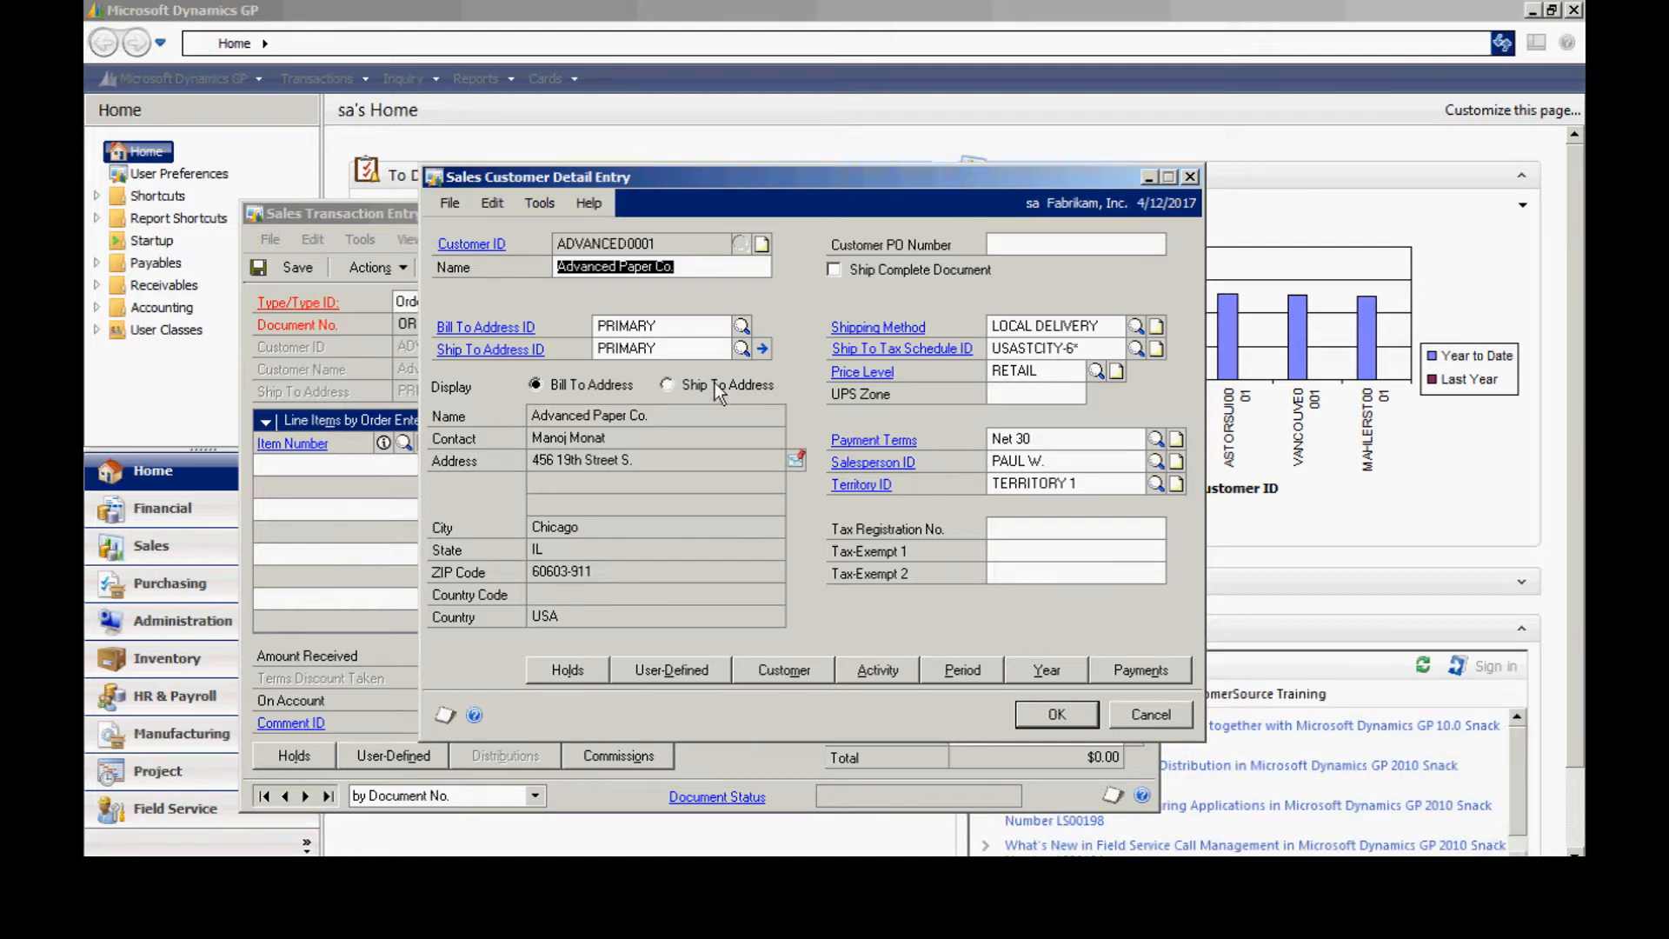
pyautogui.click(668, 385)
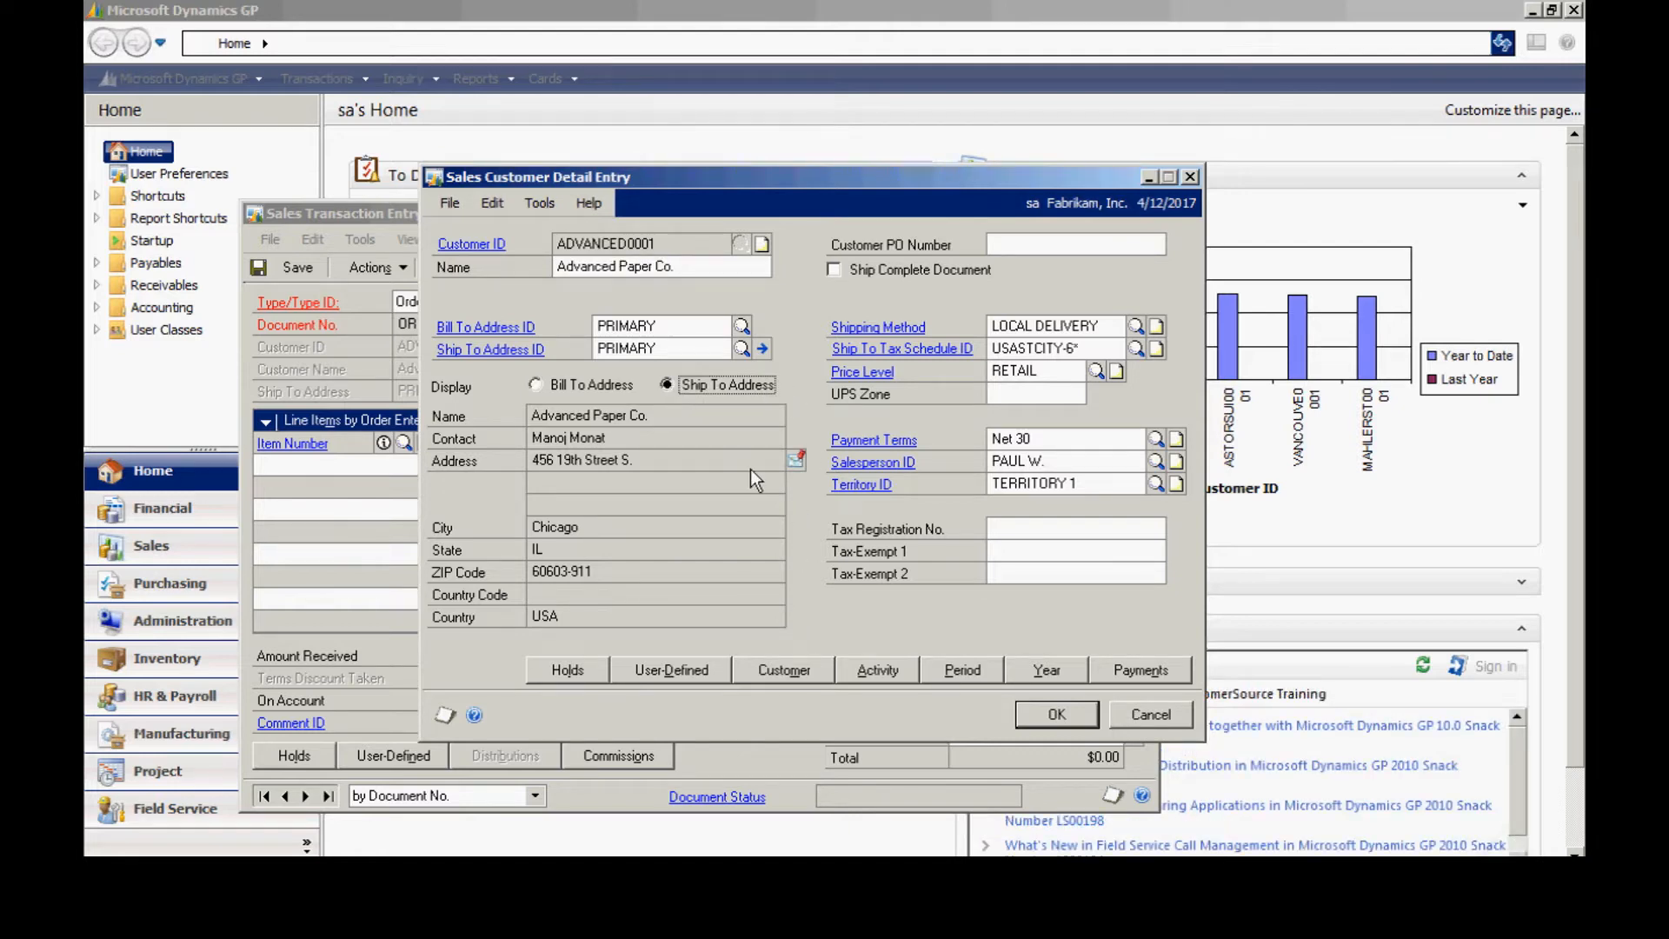
pyautogui.click(764, 348)
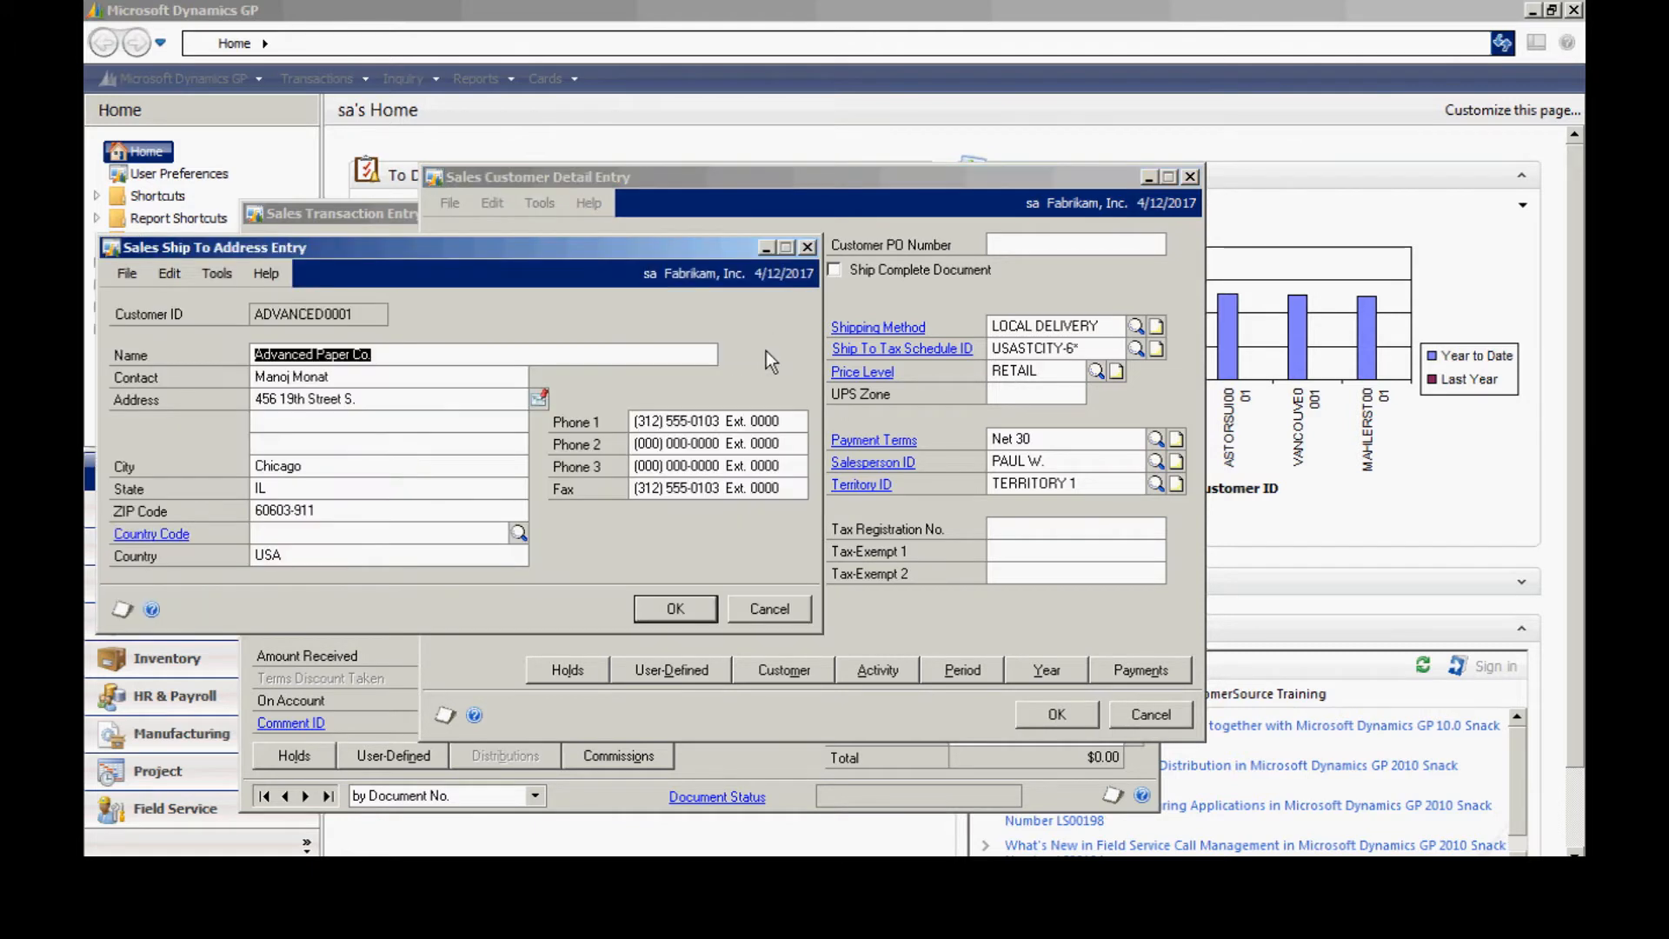
pyautogui.click(381, 420)
pyautogui.write('Suite 200')
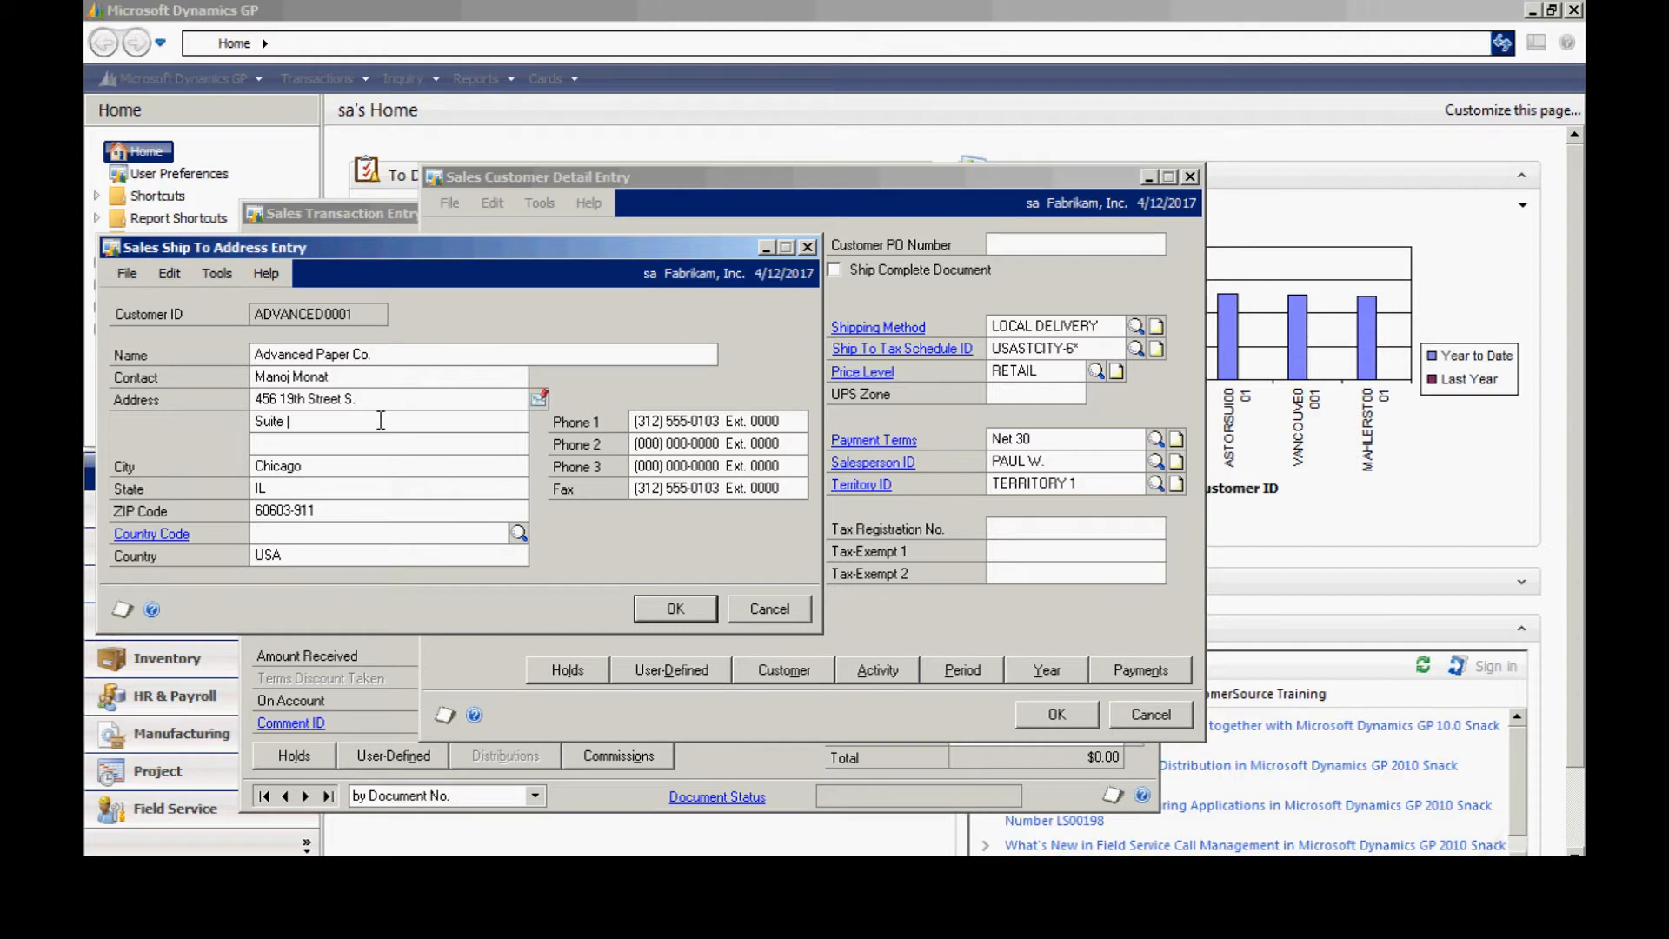
pyautogui.click(675, 609)
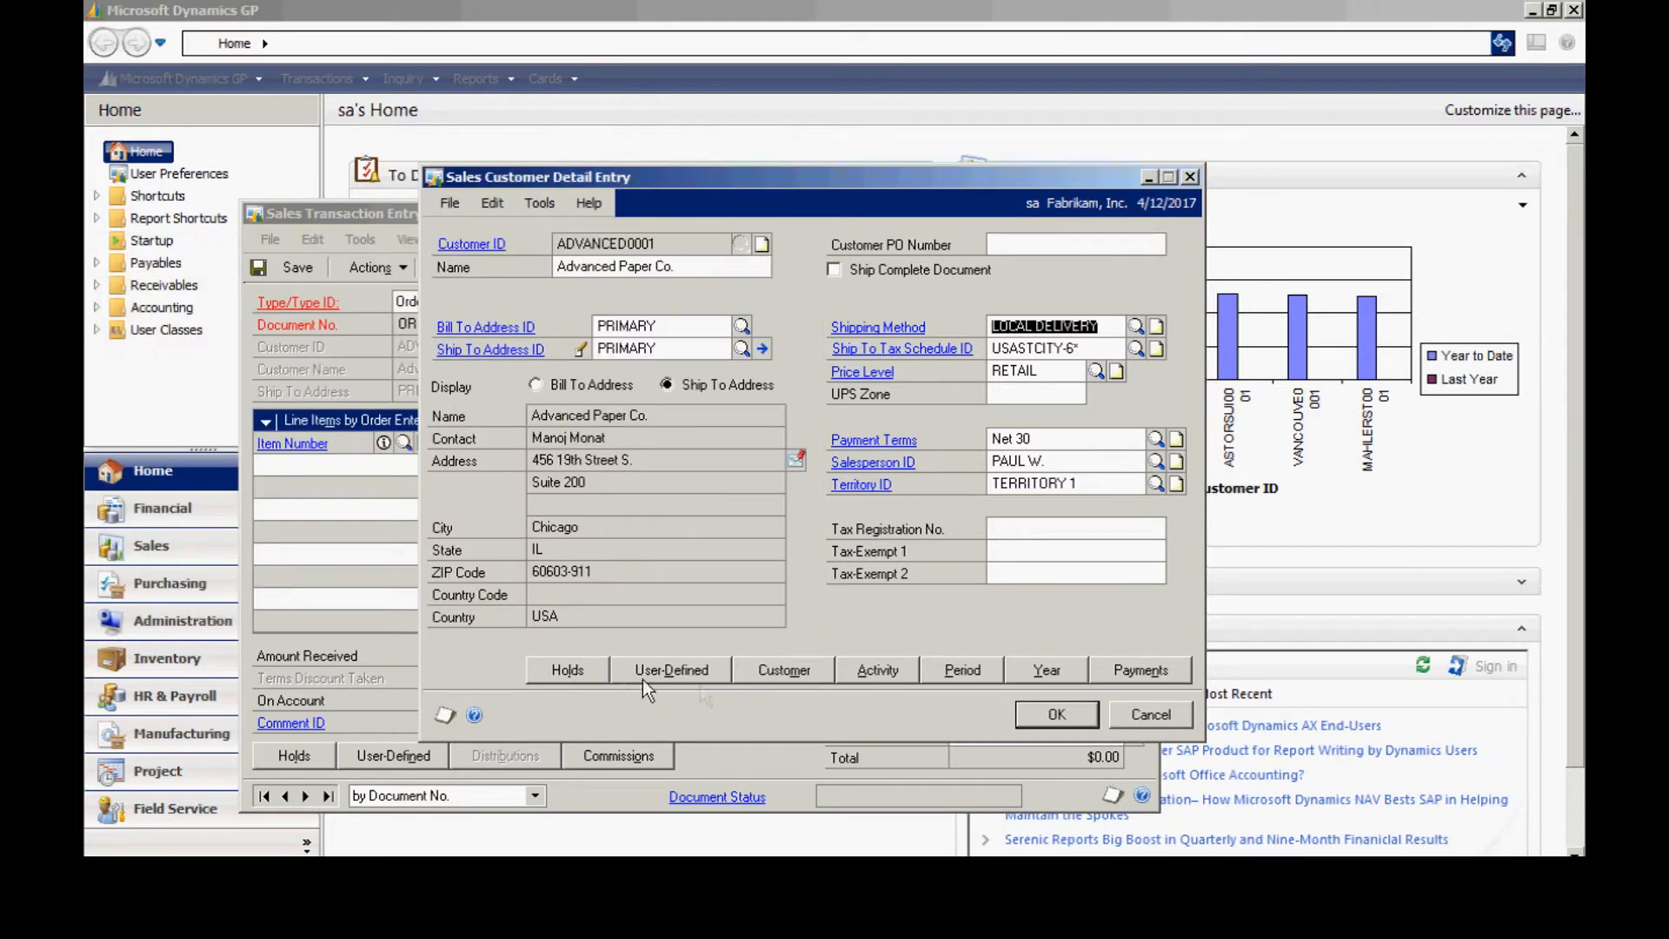
pyautogui.click(1139, 670)
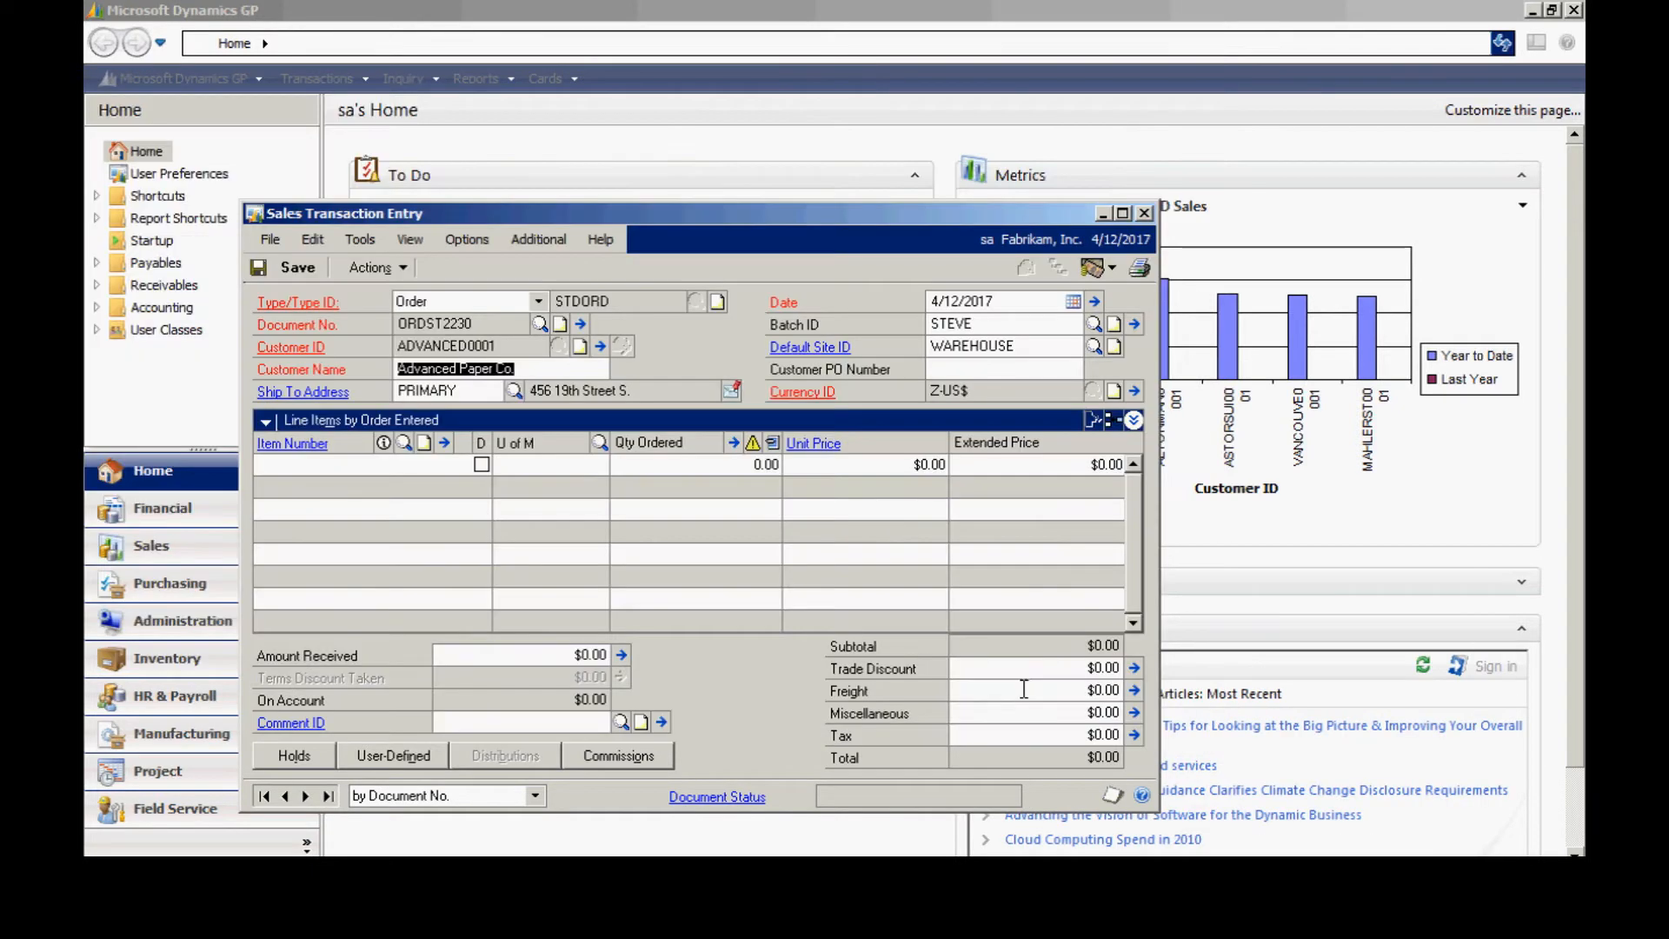
# - Add item ACCS-CRD-12WH to the order's first line with a quantity of 1
pyautogui.click(259, 463)
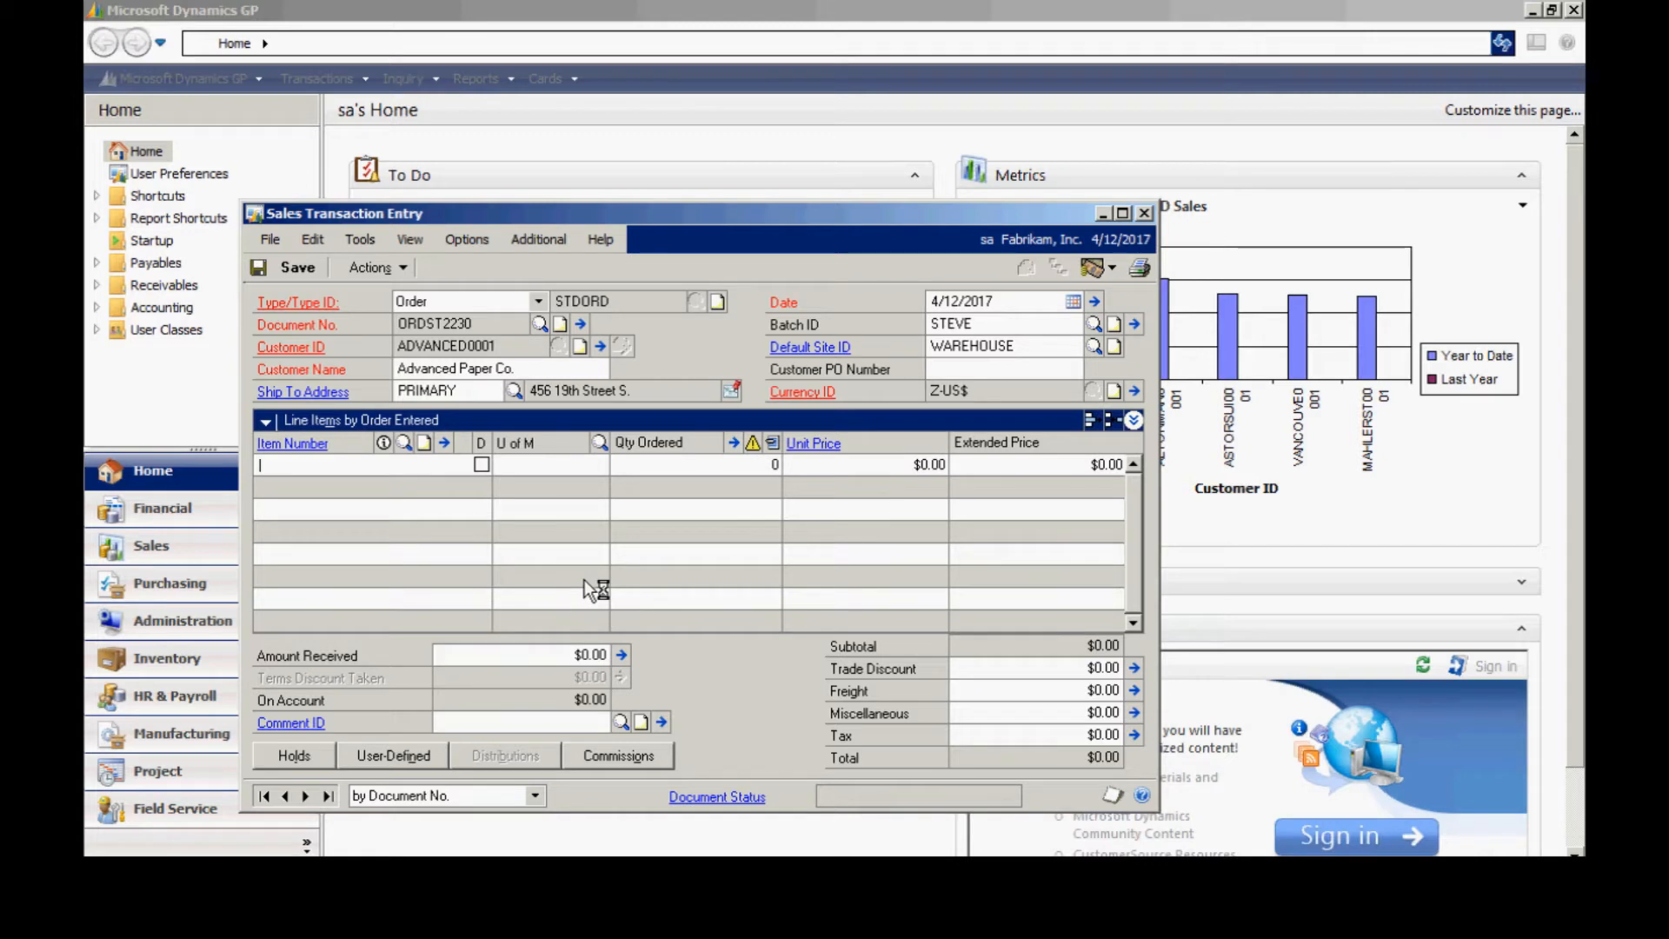
pyautogui.write('AC')
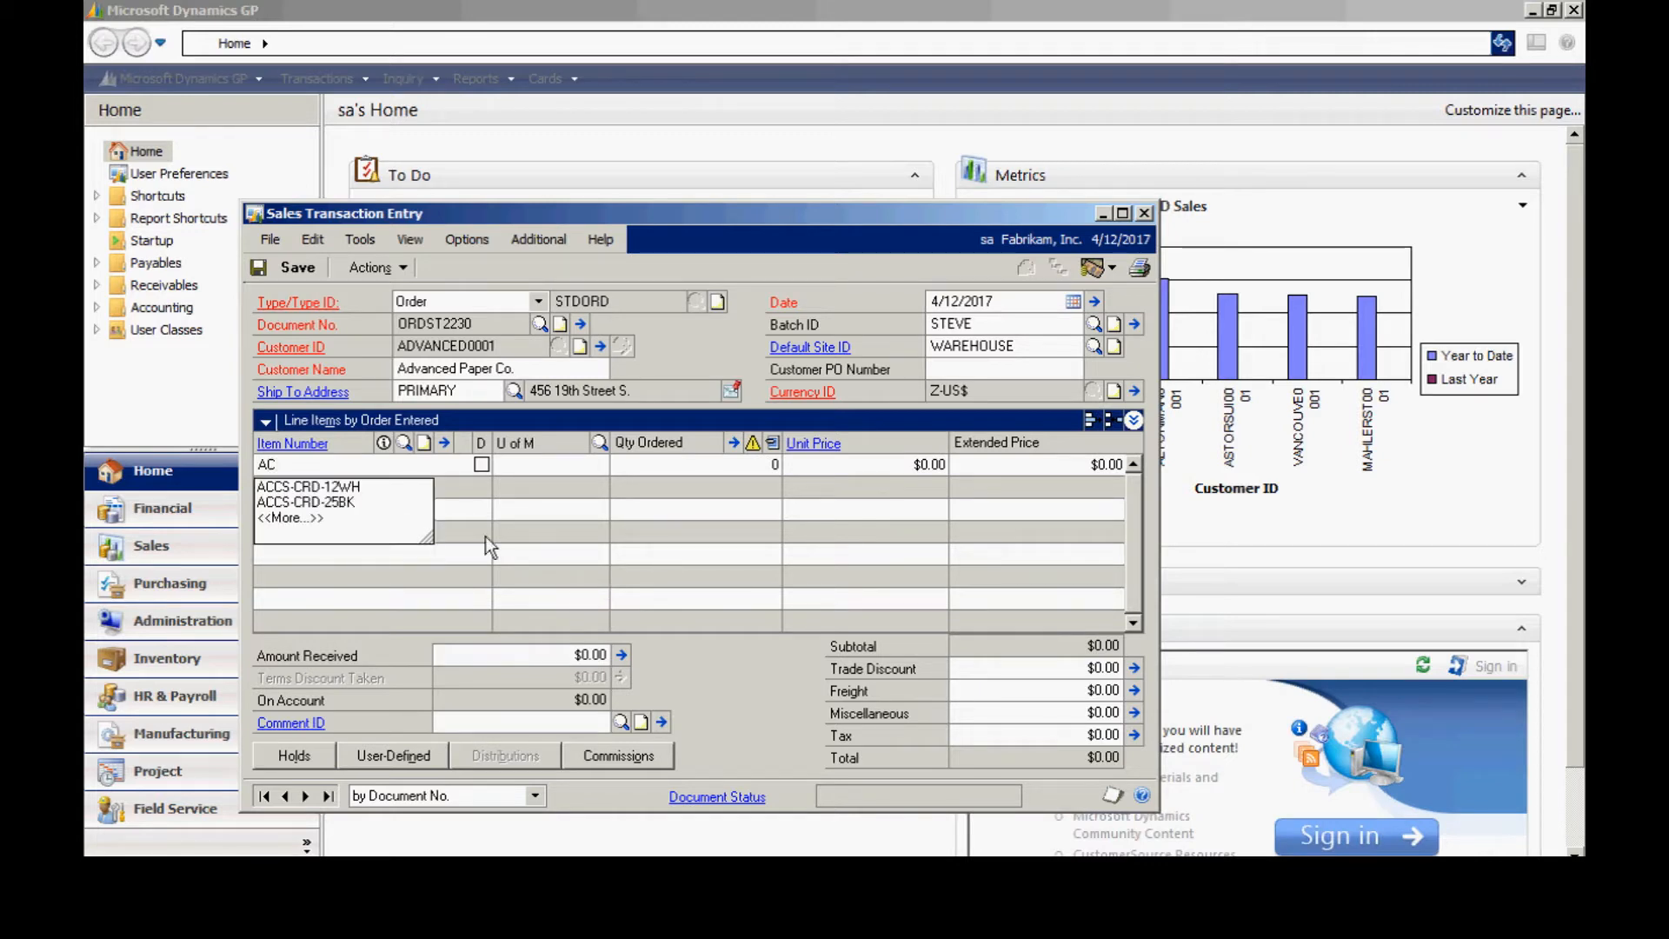
pyautogui.click(352, 485)
pyautogui.press('Tab')
pyautogui.write('1')
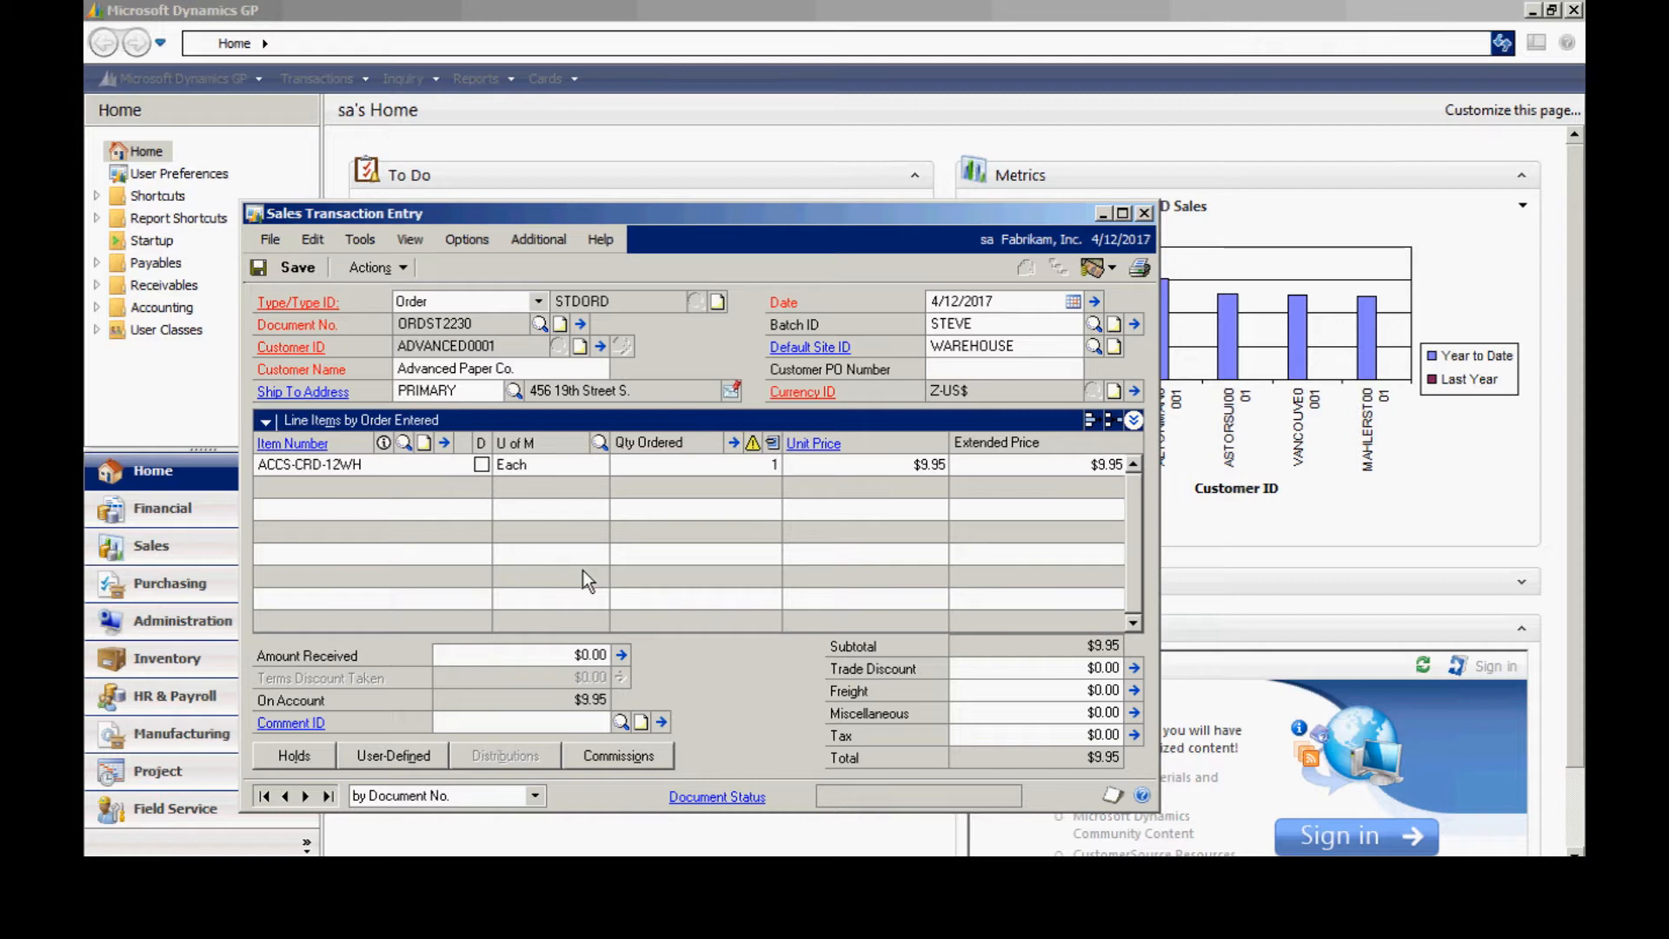
pyautogui.press('Tab')
pyautogui.press('Tab')
pyautogui.press('Tab')
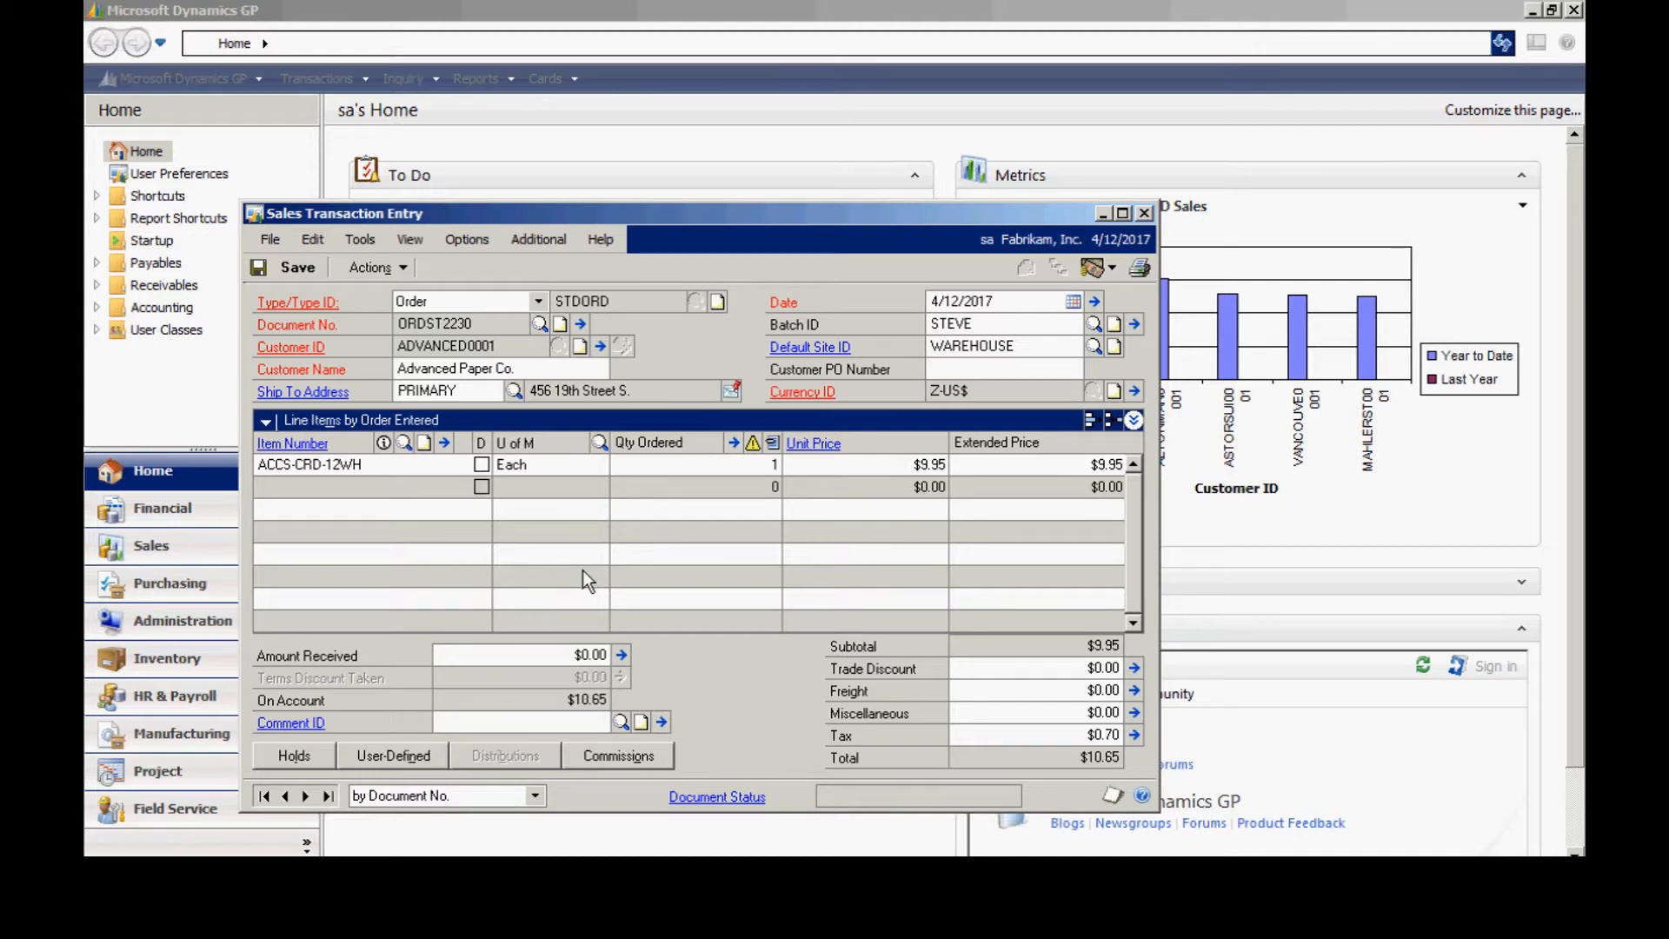
# - Add item ACCS-CRD-25BK with a quantity of 200 and resolve its shortage with Back Order Balance
pyautogui.write('AC')
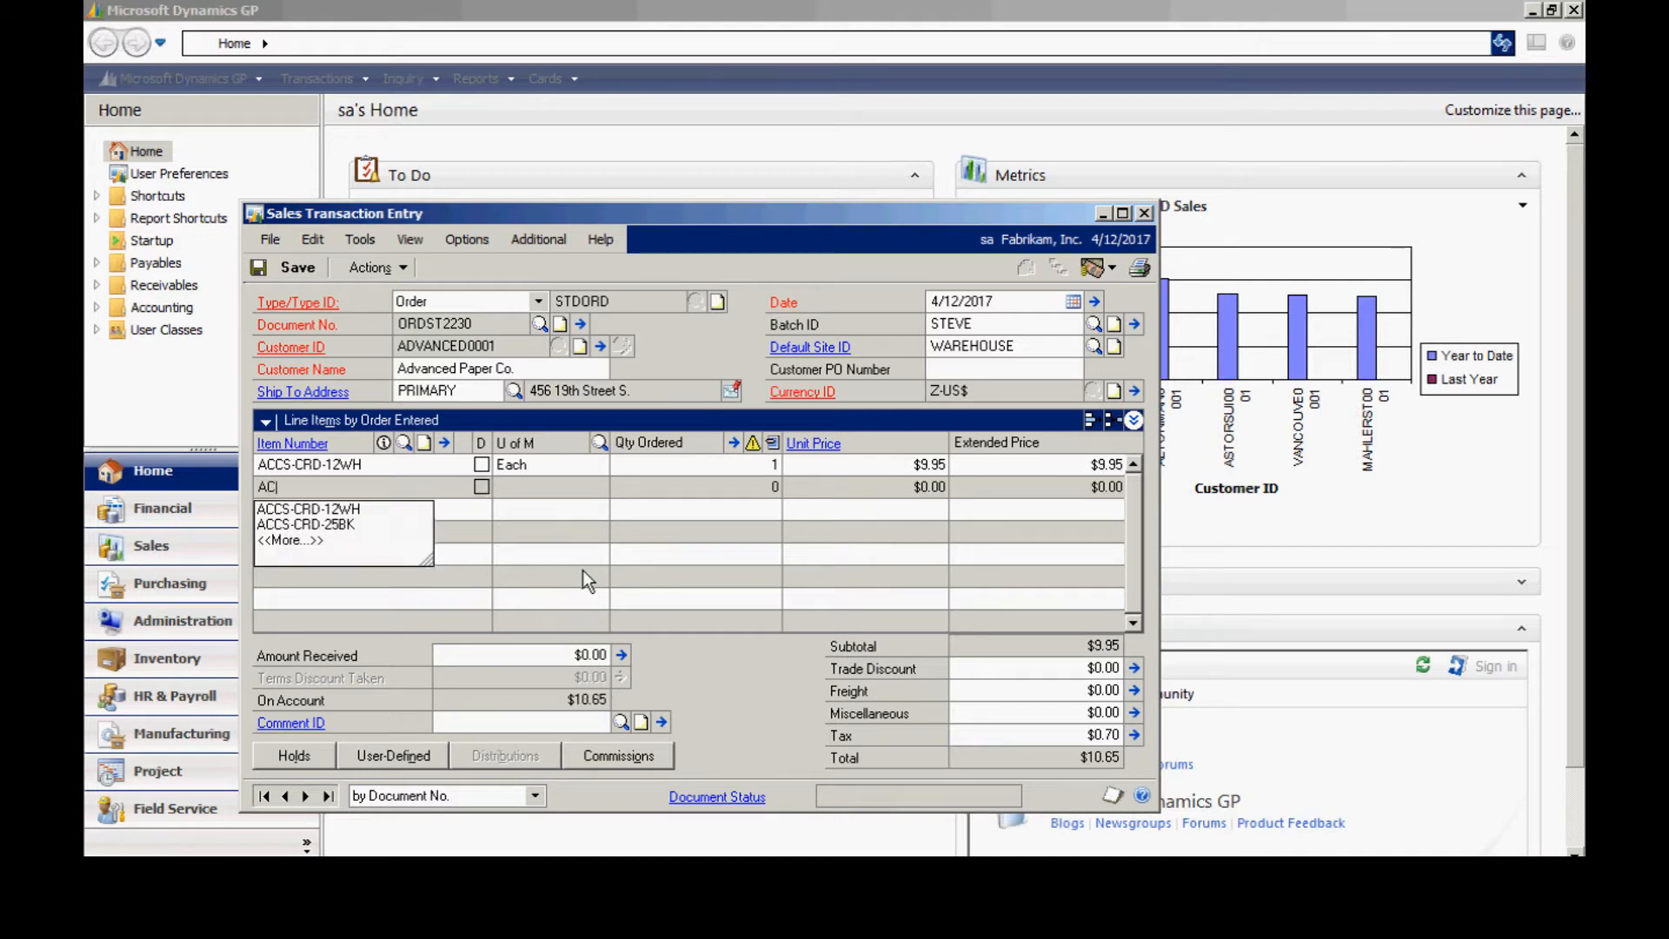
pyautogui.click(326, 526)
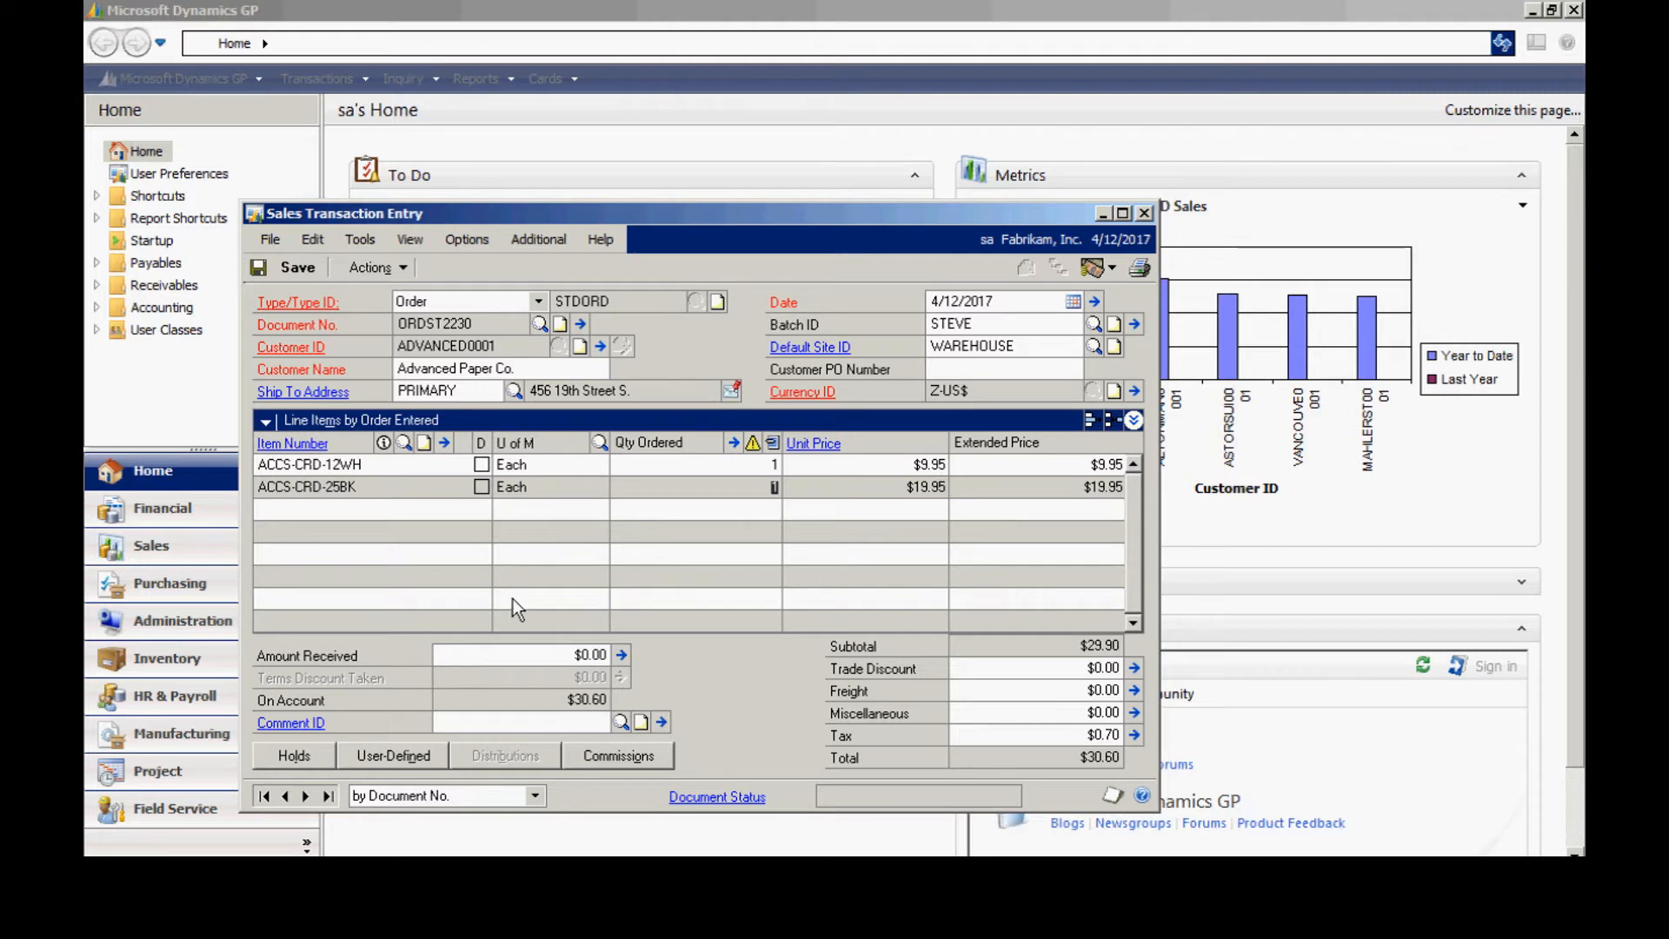
pyautogui.write('200')
pyautogui.press('Tab')
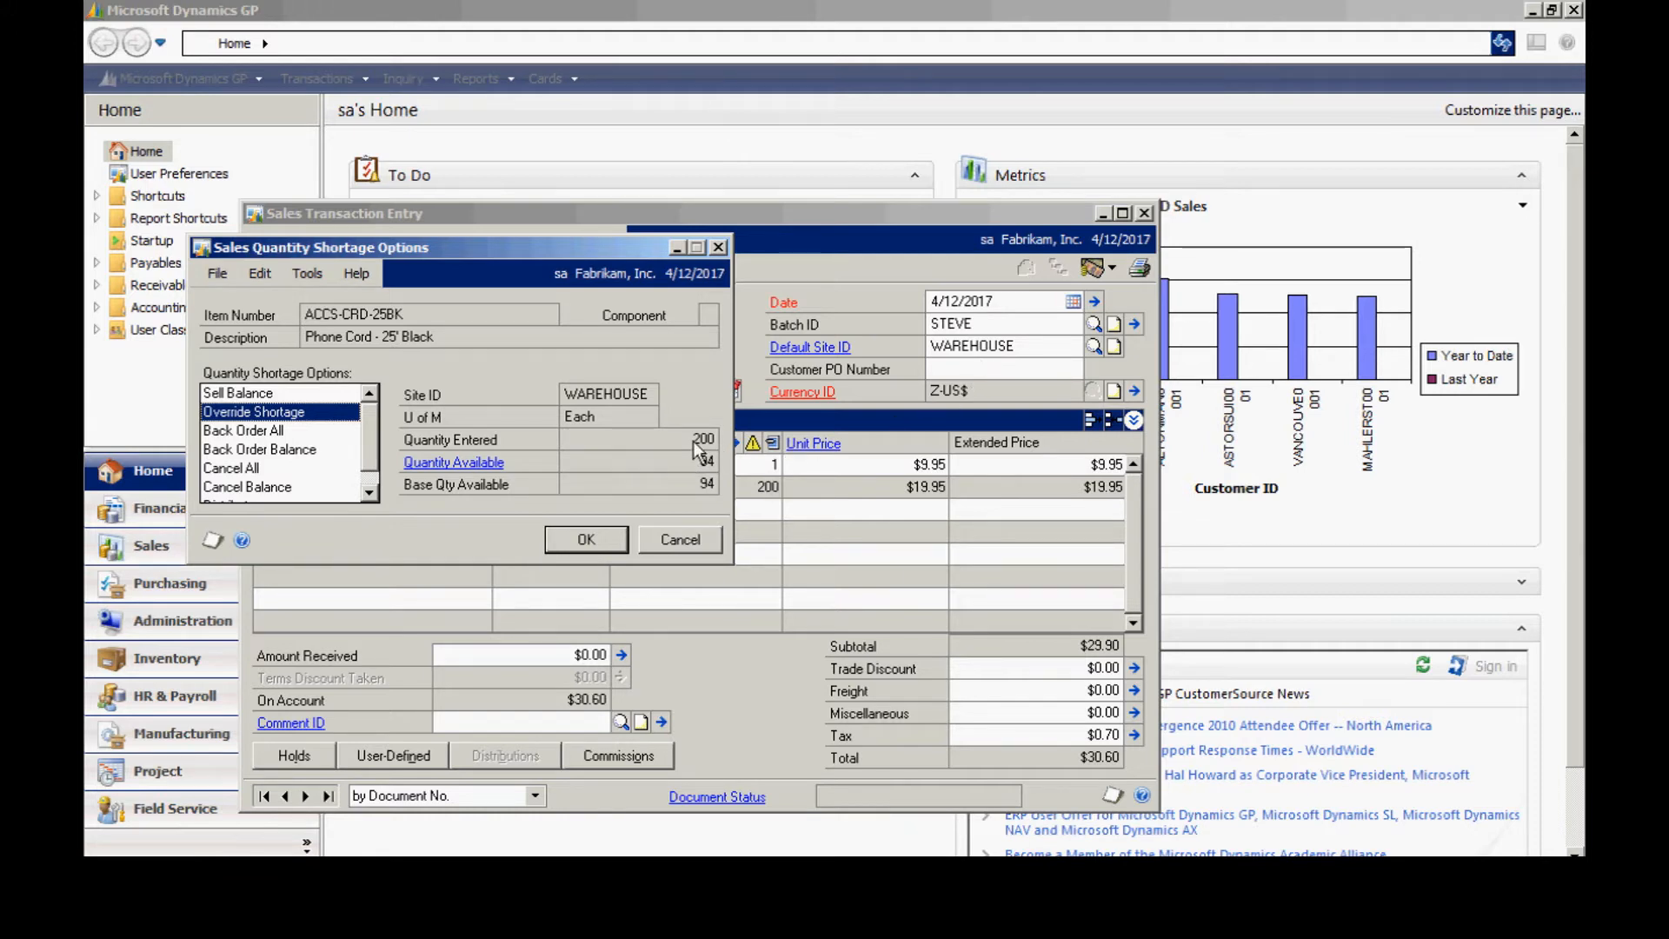
pyautogui.moveTo(372, 441); pyautogui.dragTo(372, 461)
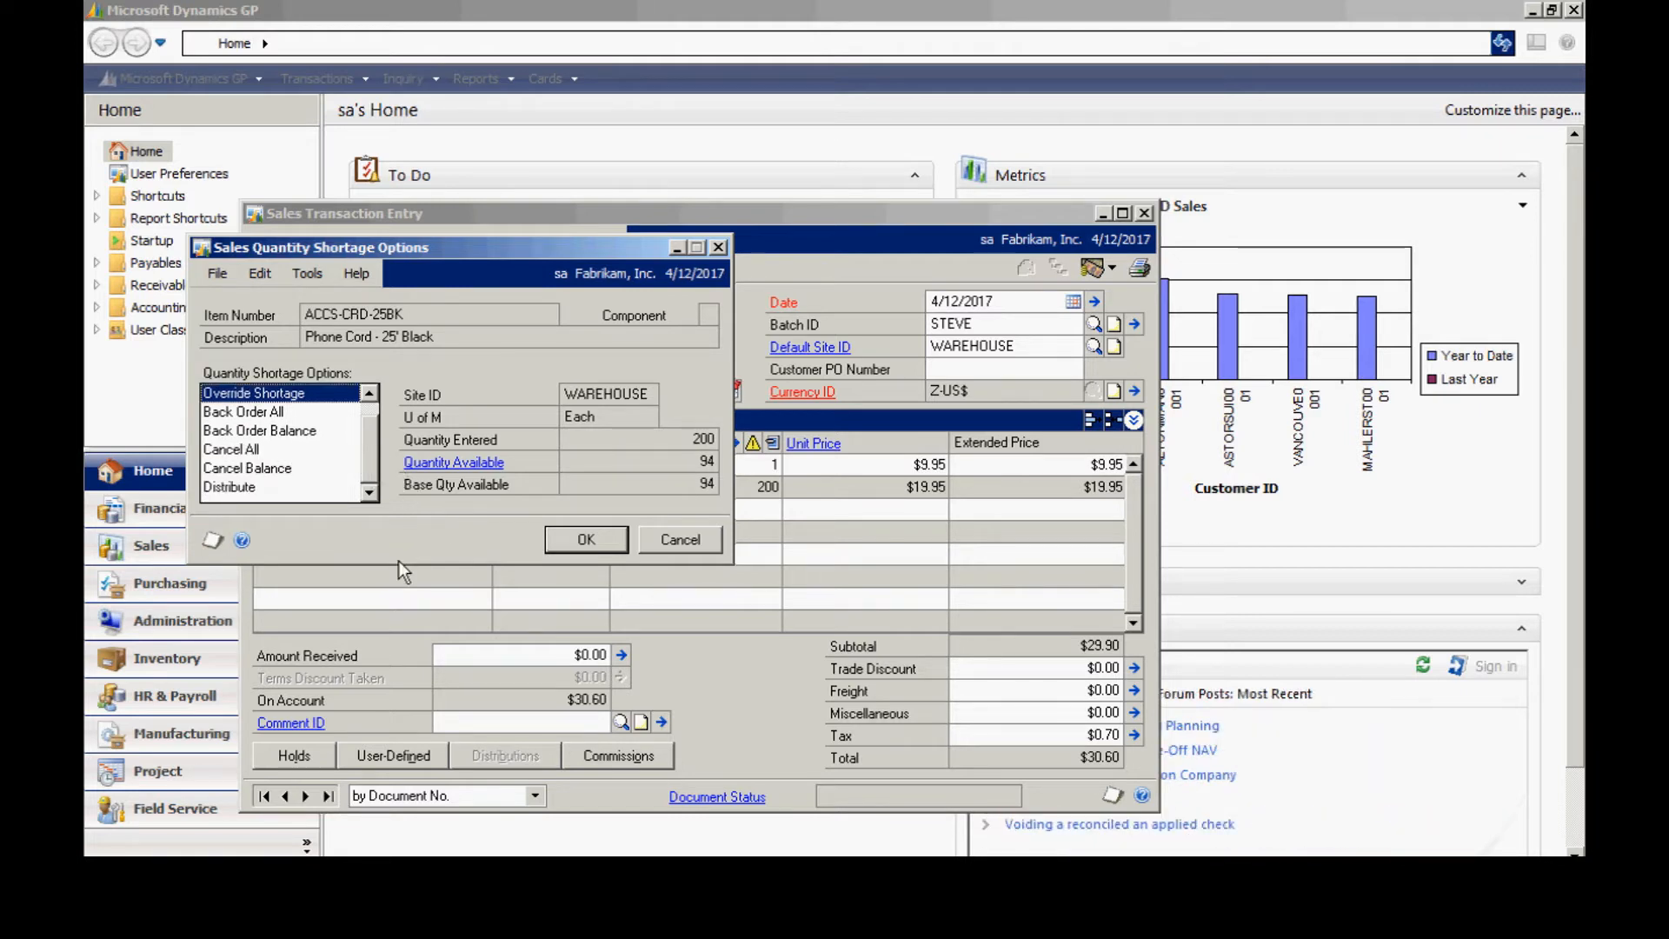
pyautogui.click(276, 430)
pyautogui.click(561, 537)
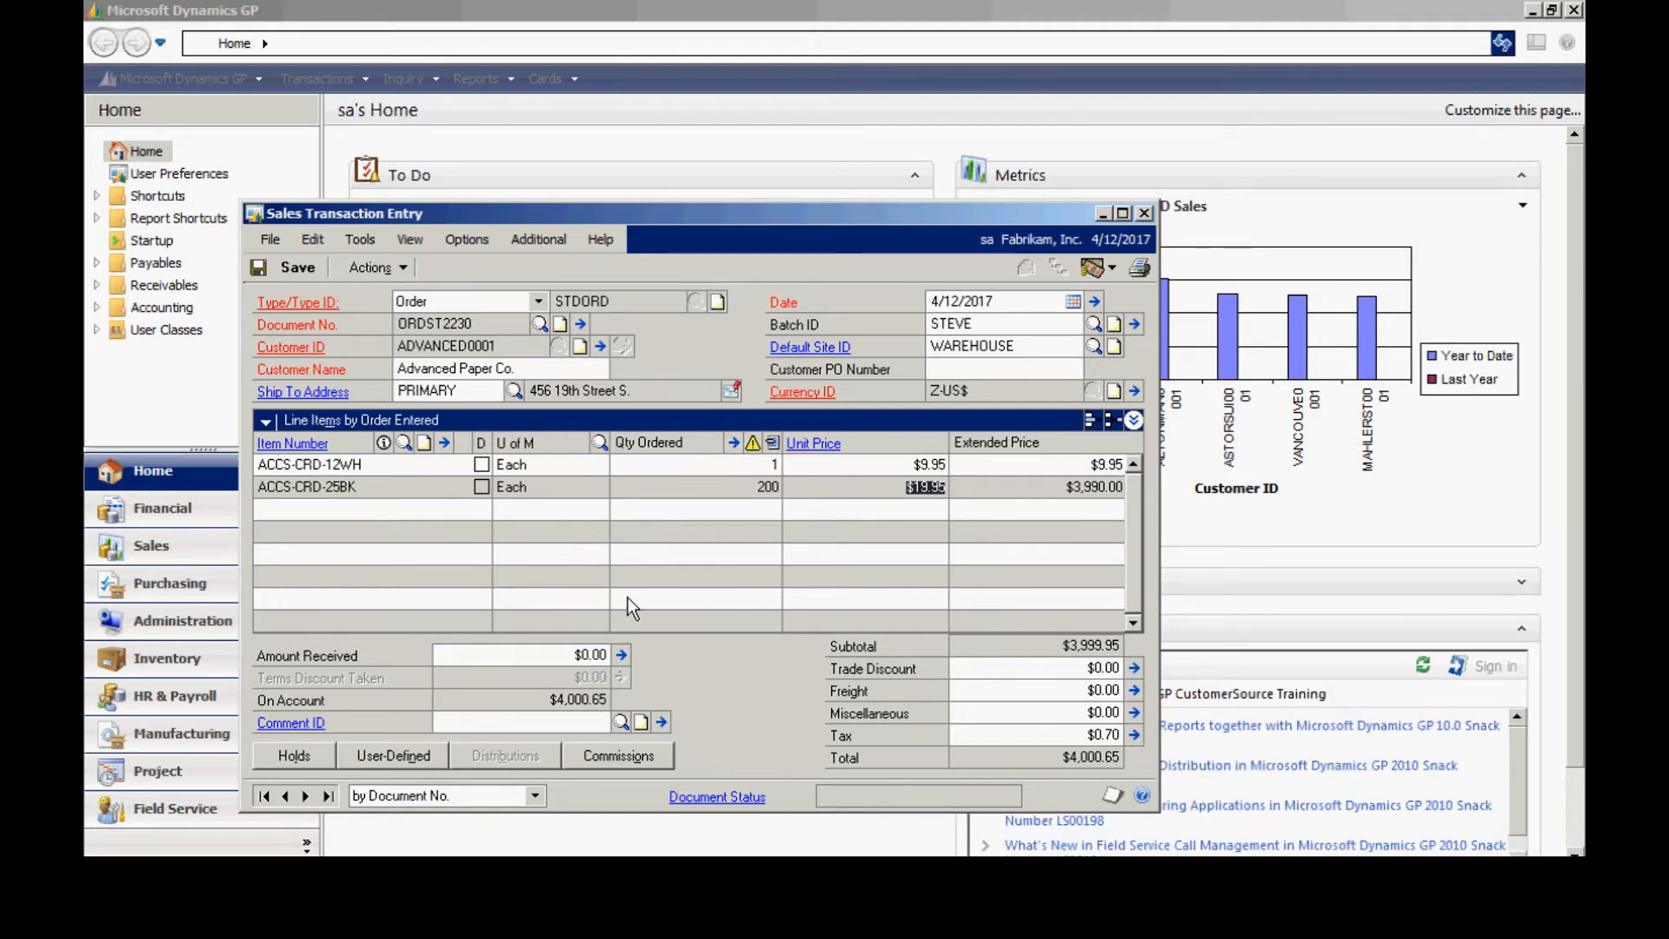
# - Review the quantity and line details of item ACCS-CRD-25BK and the order's user-defined fields
pyautogui.click(1133, 420)
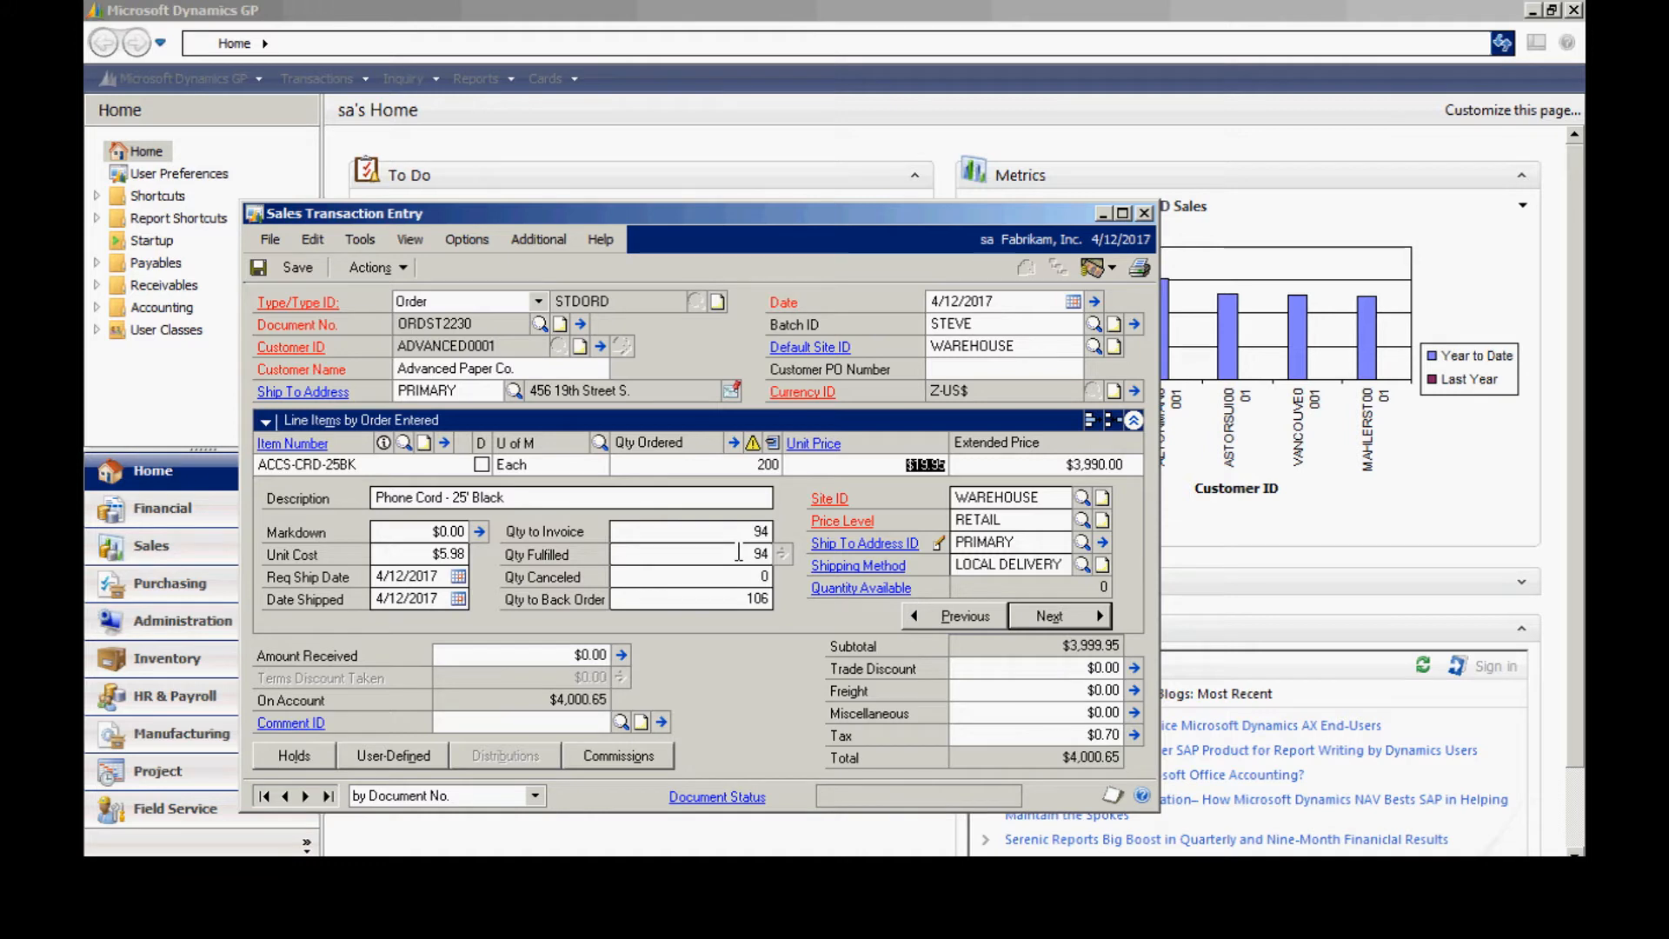
pyautogui.click(1134, 421)
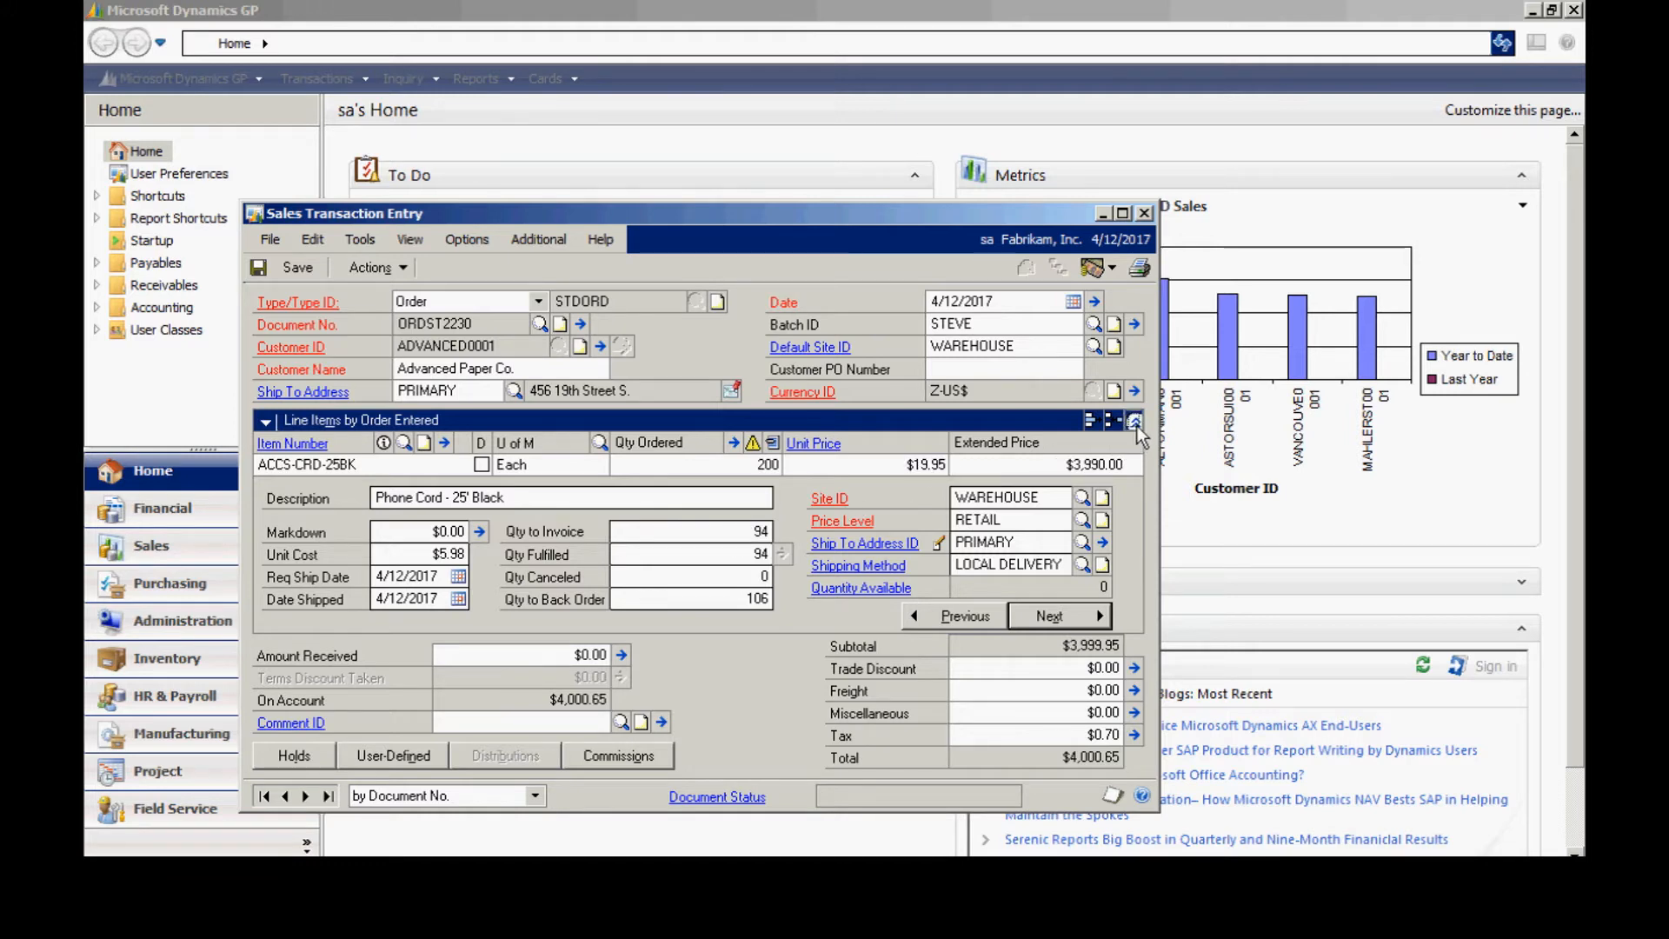
pyautogui.click(444, 444)
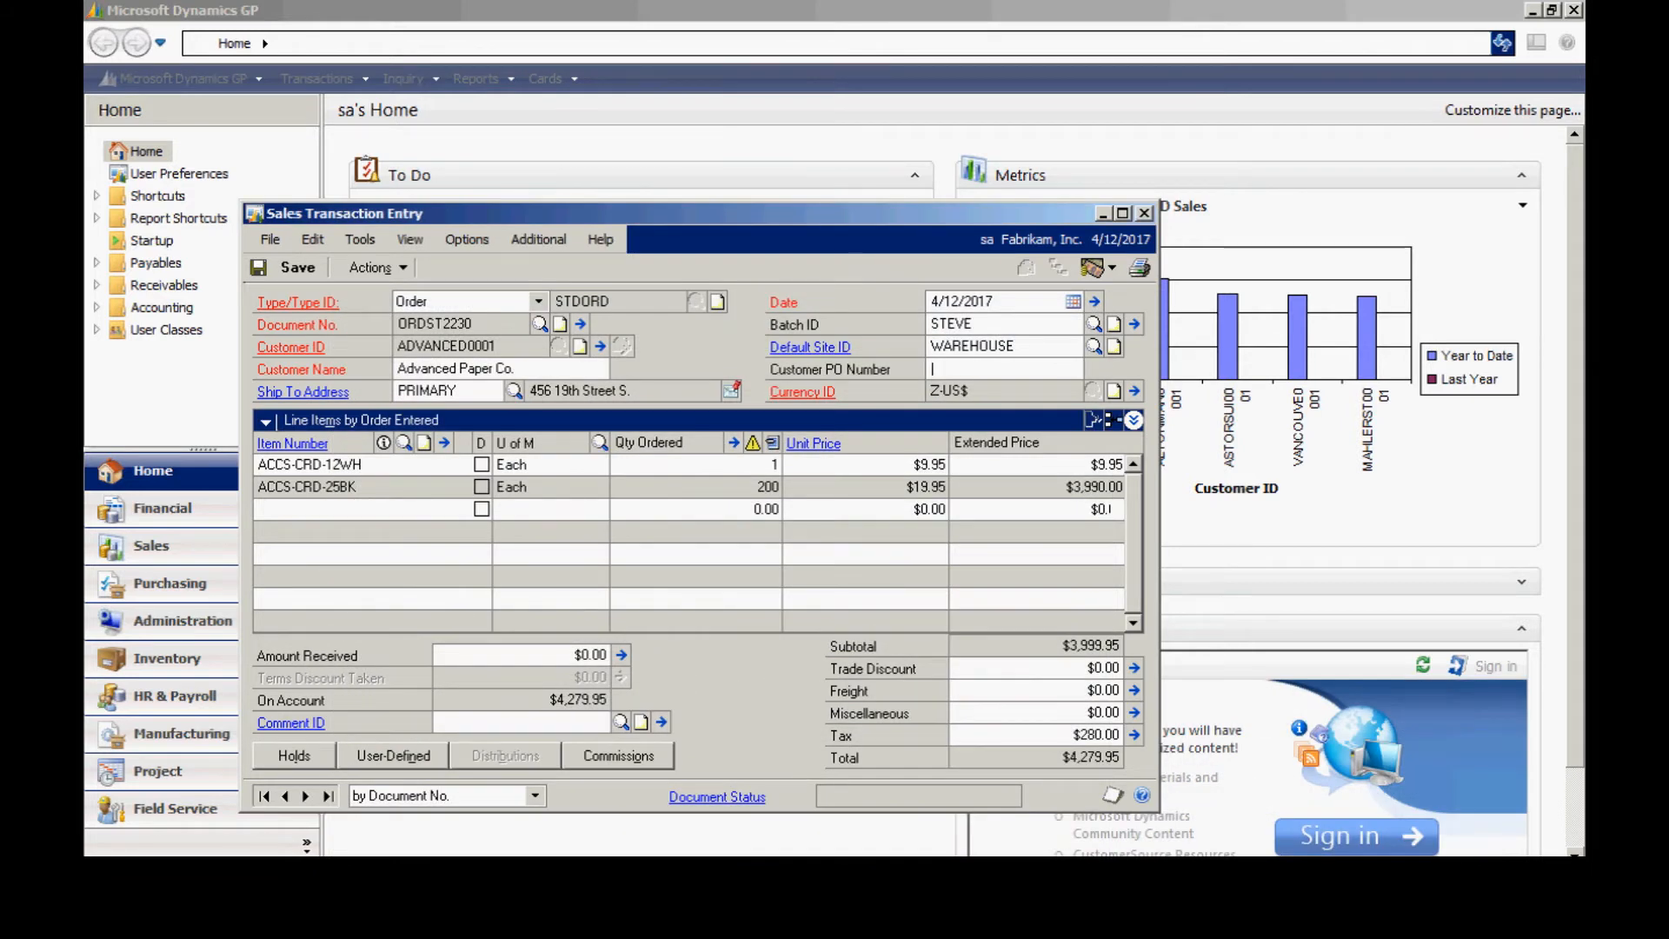
pyautogui.click(384, 755)
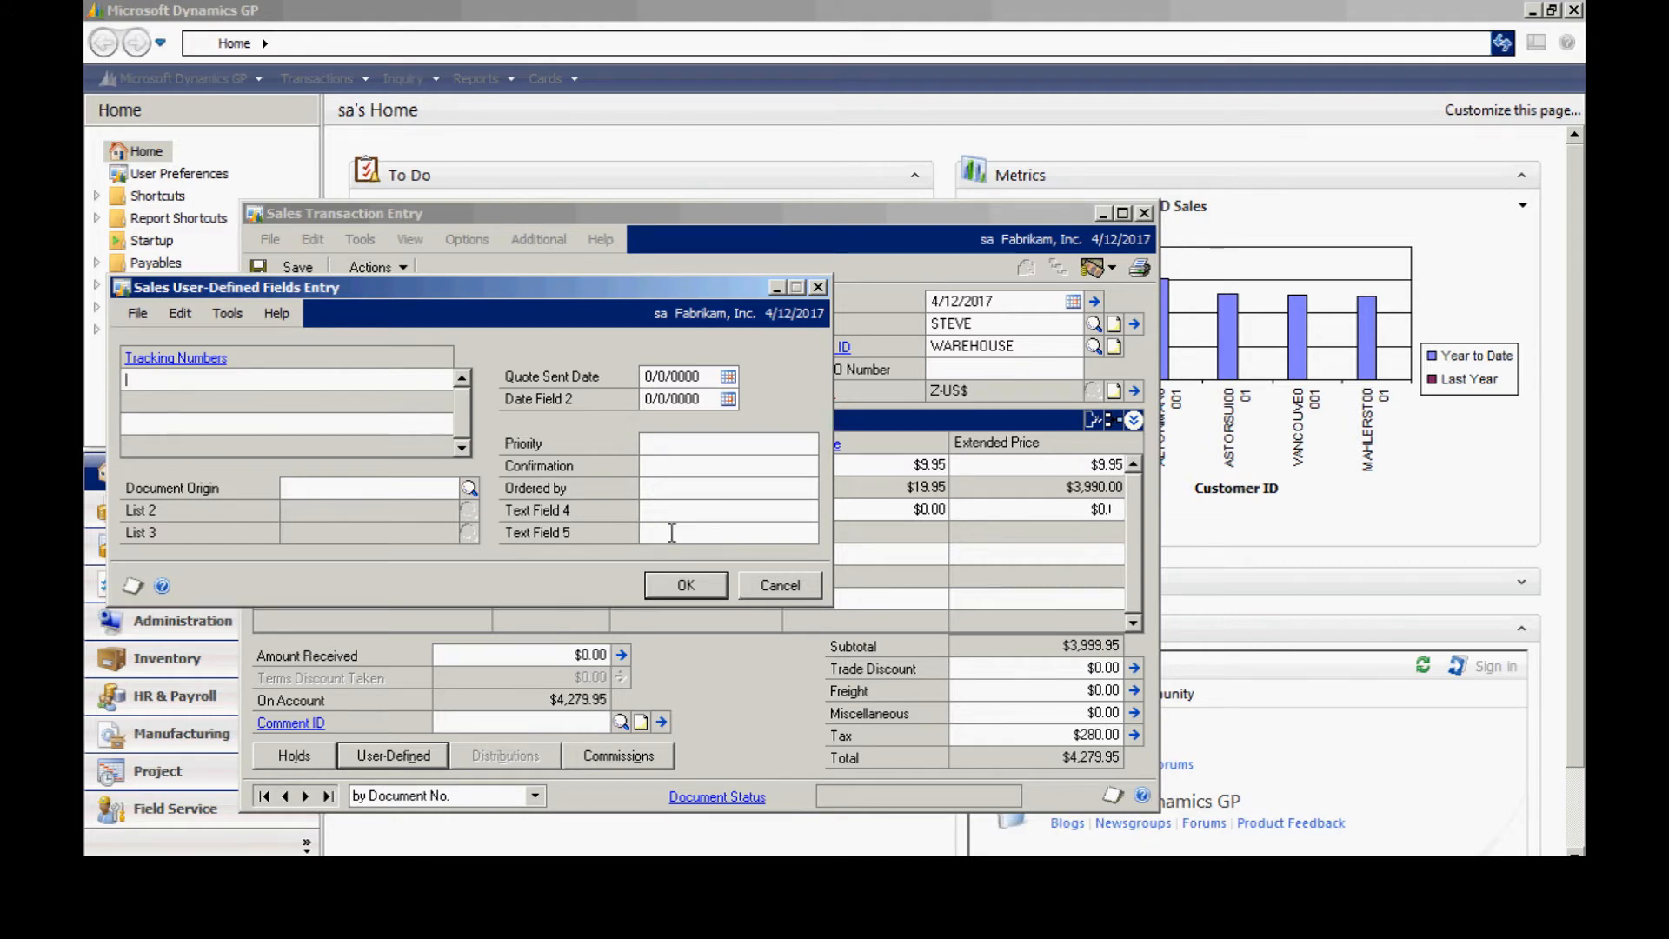
pyautogui.click(779, 585)
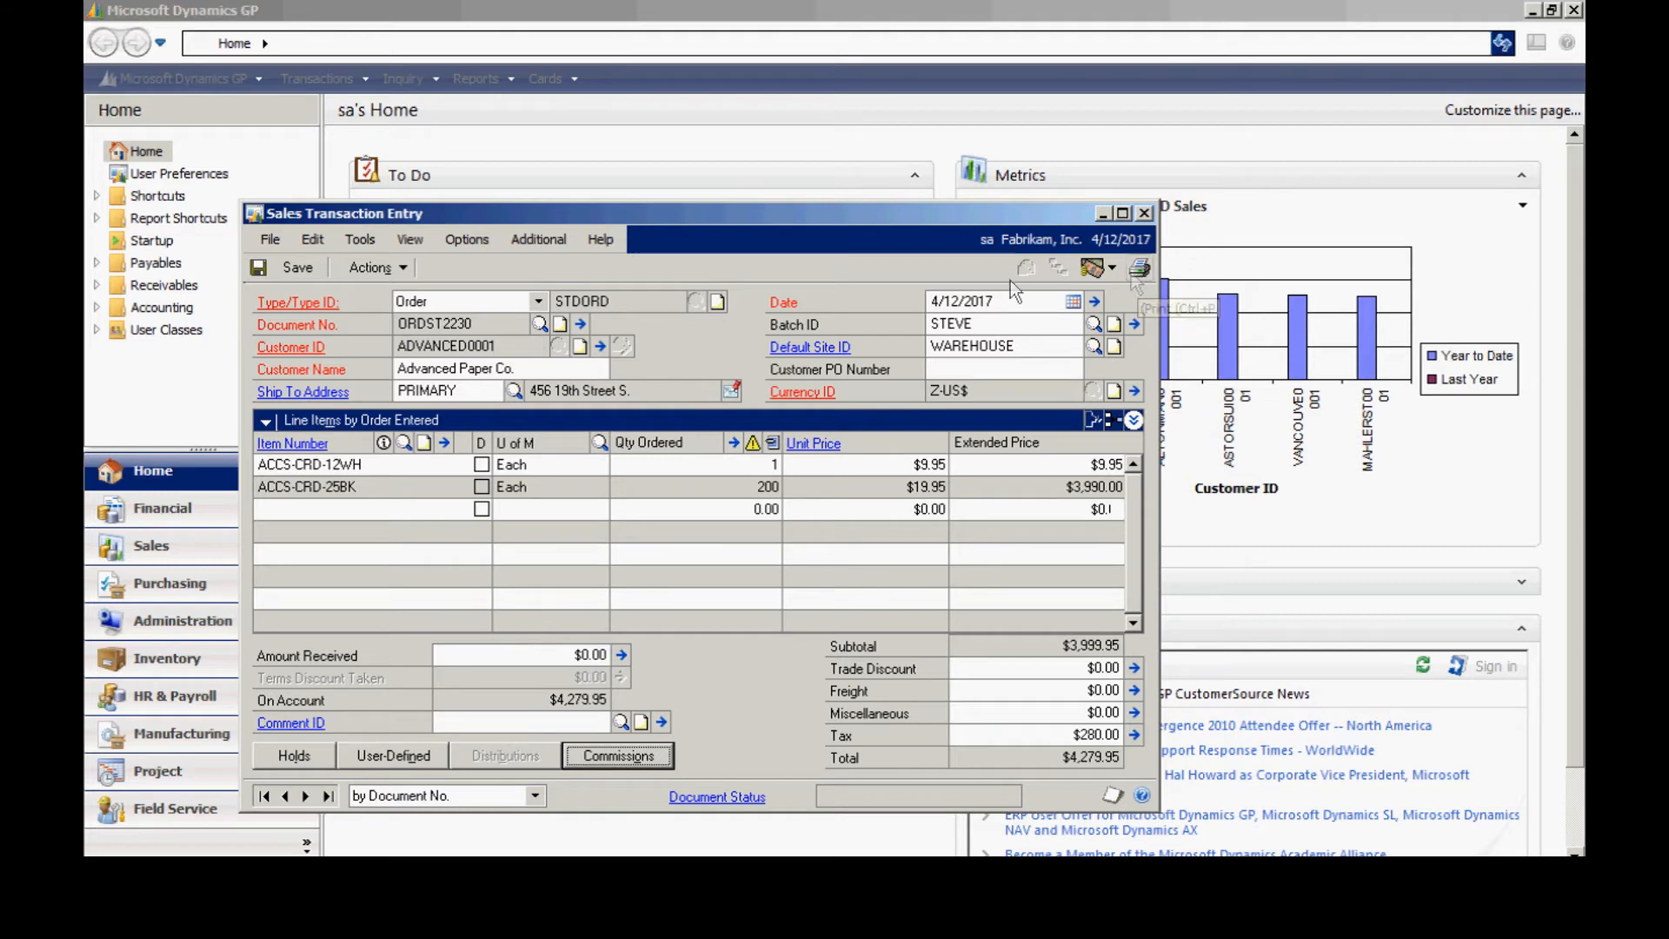
# - Save the order and reopen it through the document number lookup
pyautogui.click(279, 266)
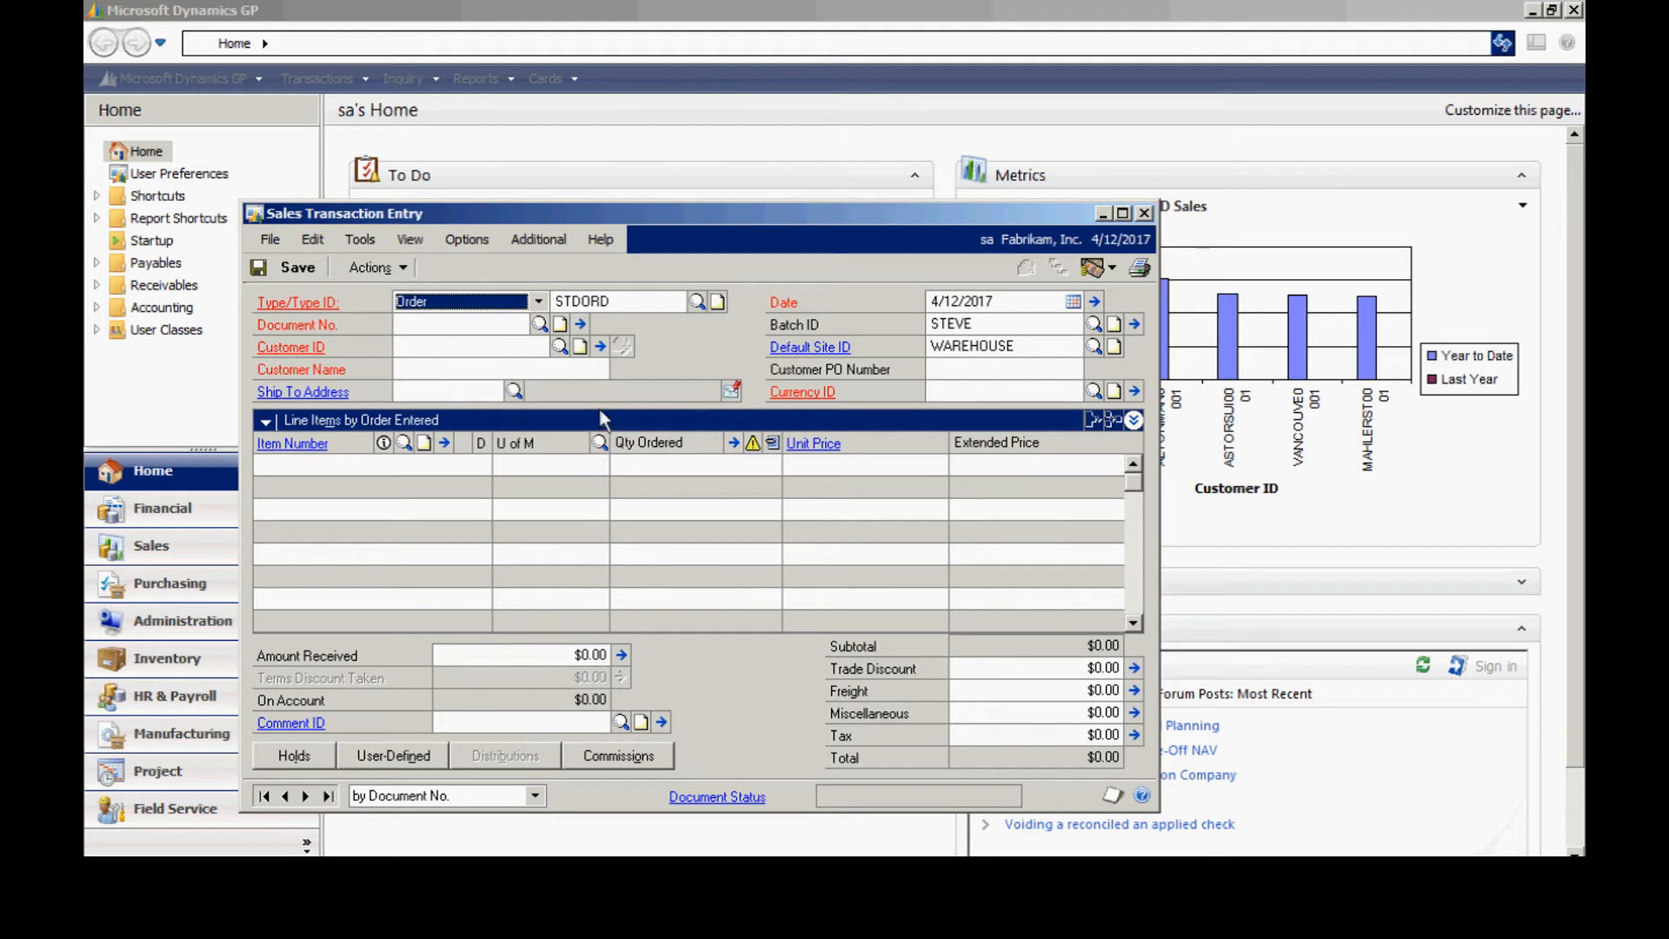
pyautogui.click(539, 324)
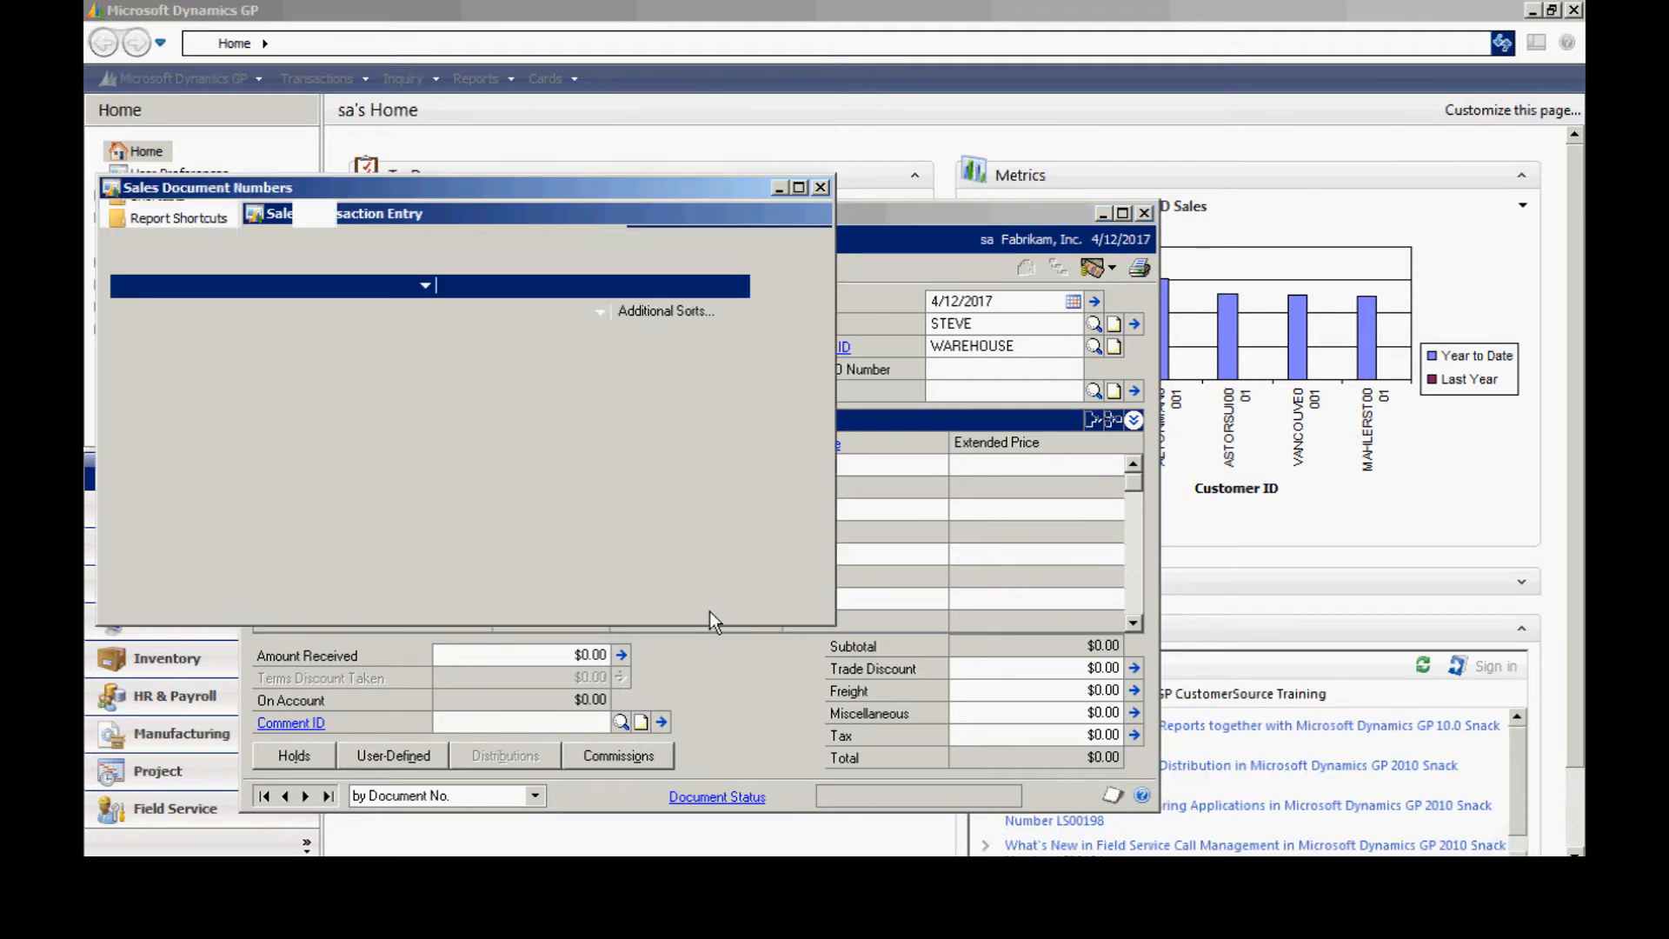
pyautogui.doubleClick(504, 331)
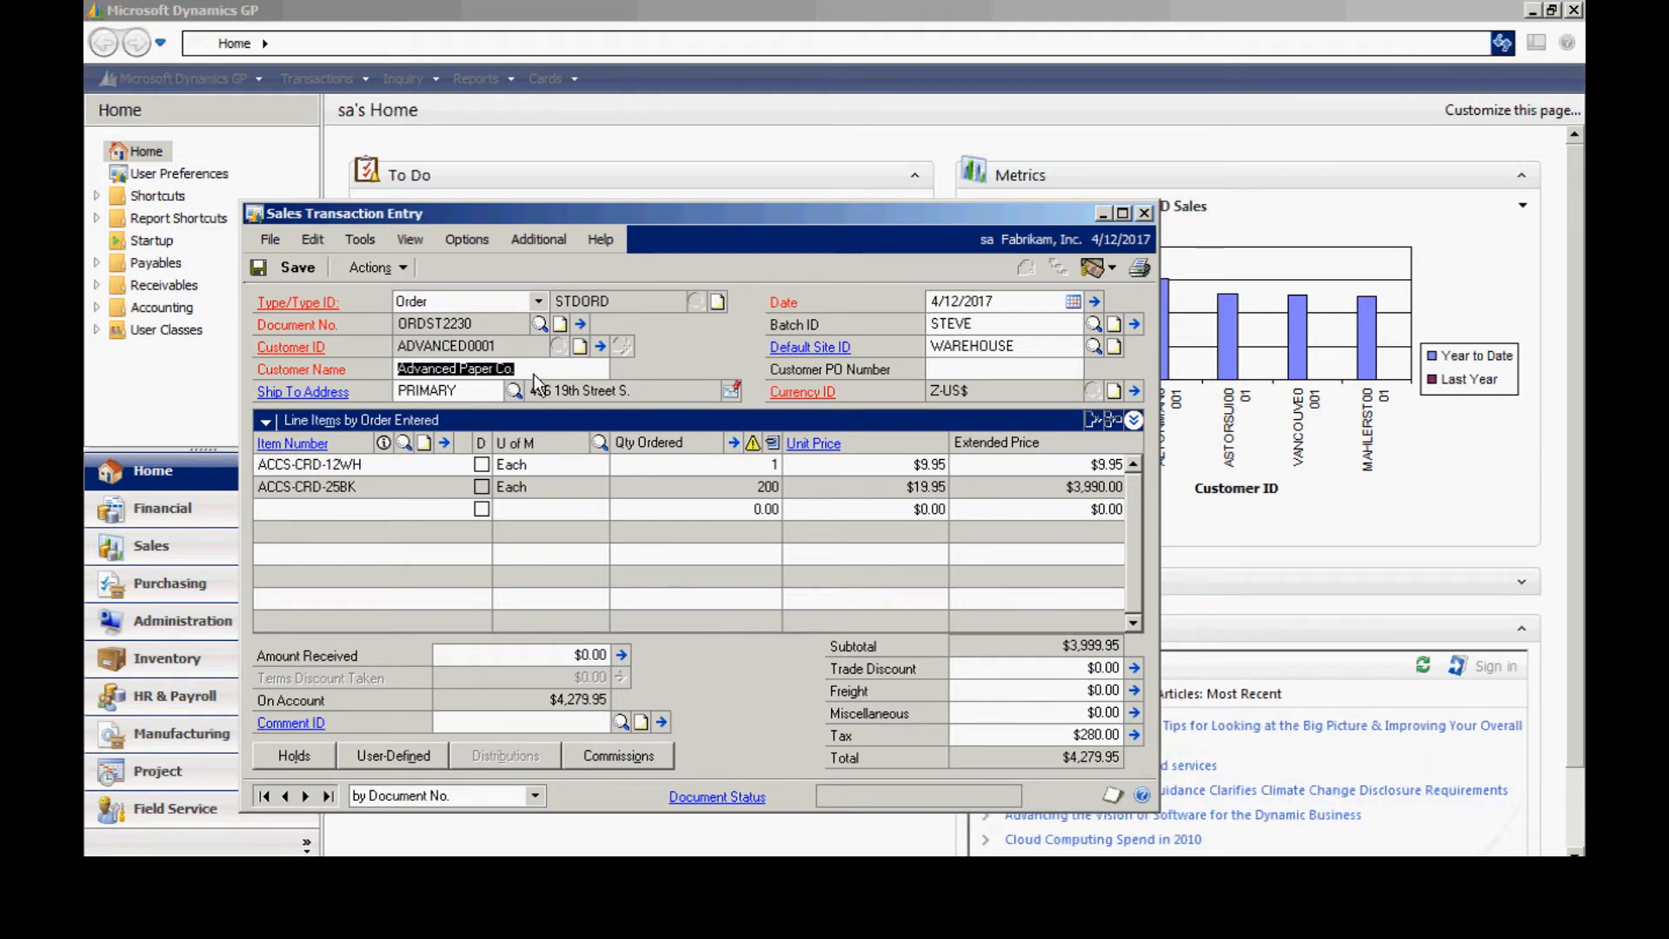
# - Transfer the Advanced Paper Co. order to an invoice, including totals and deposits
pyautogui.click(369, 266)
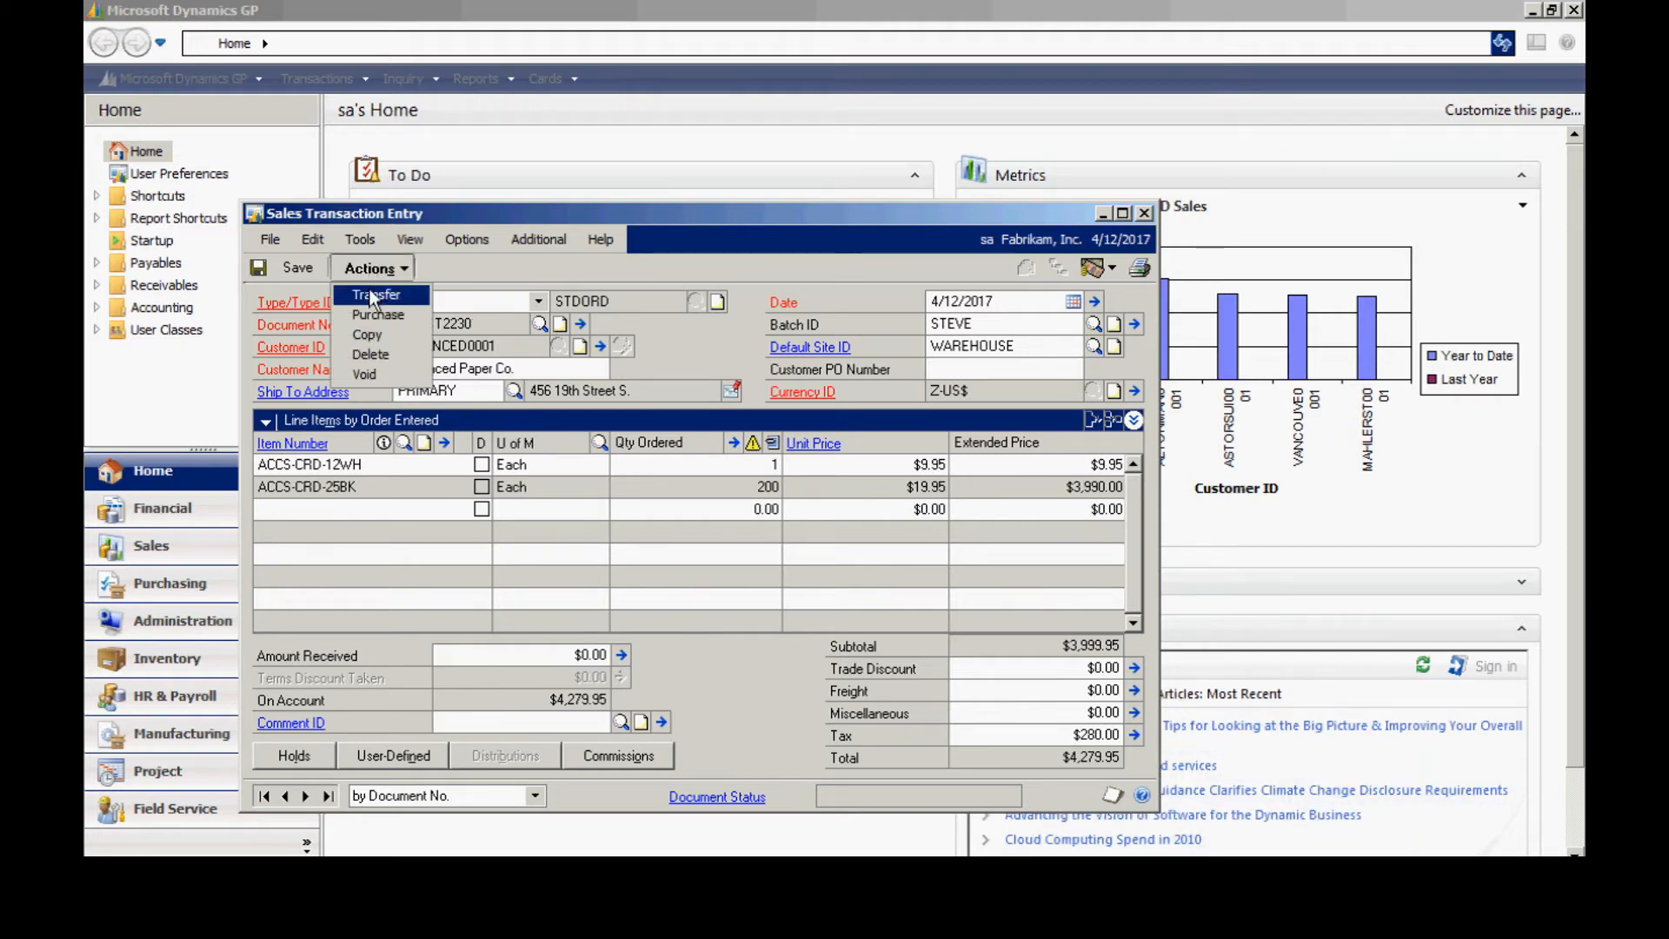
pyautogui.click(368, 291)
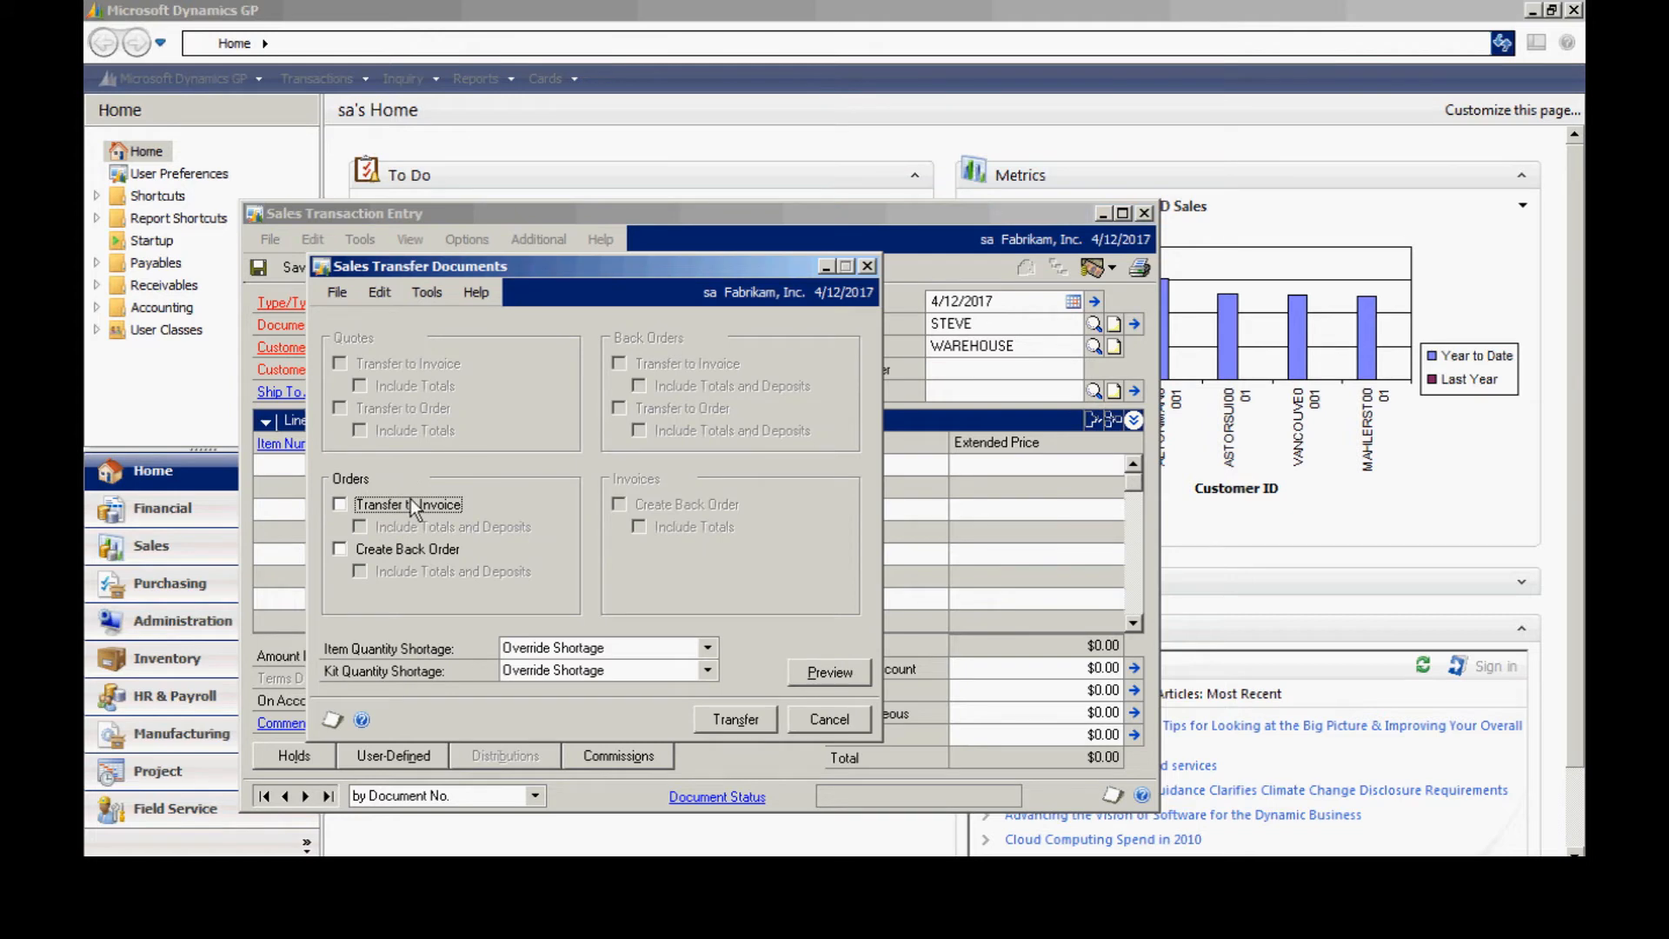
pyautogui.click(341, 504)
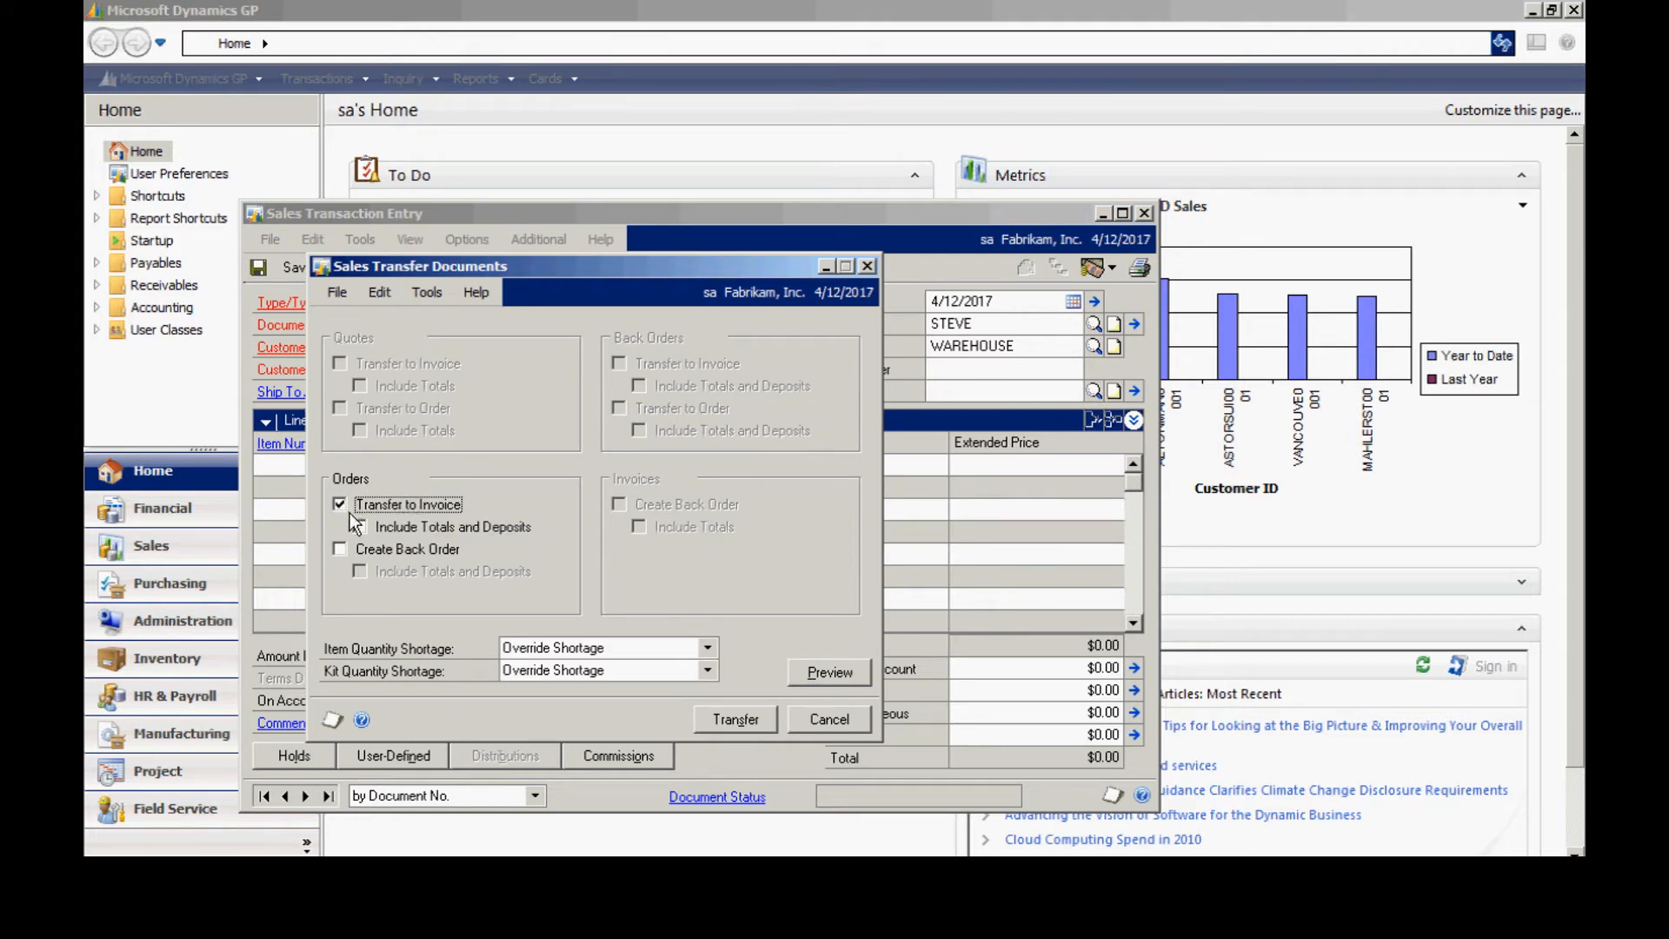
pyautogui.click(360, 527)
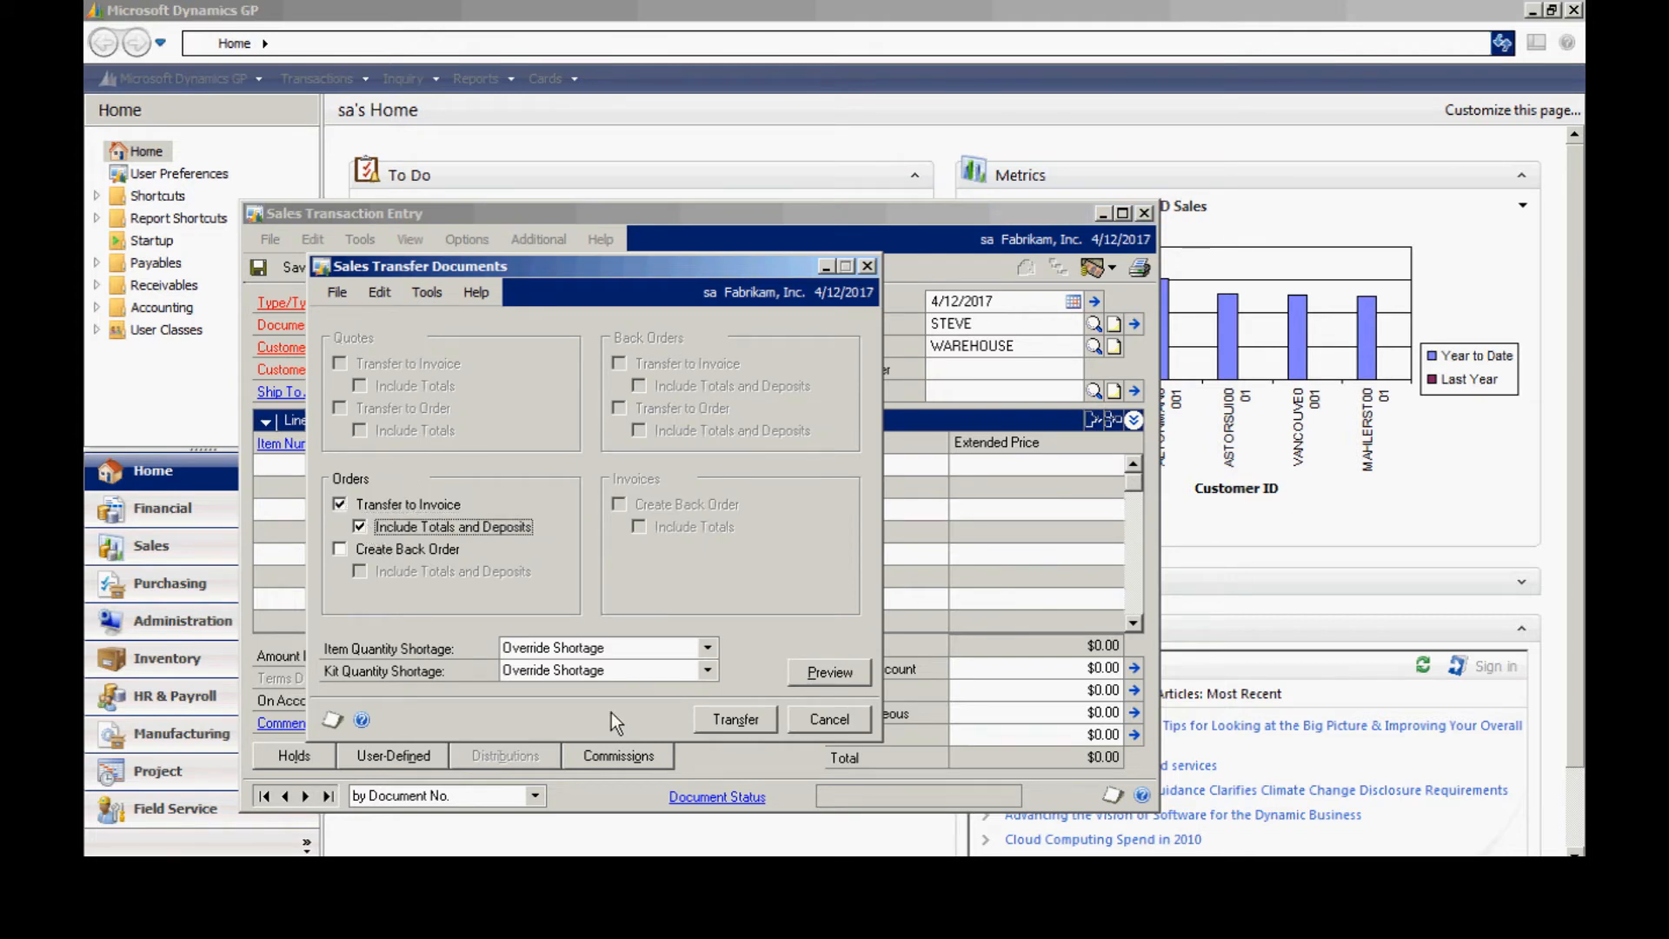
pyautogui.click(738, 723)
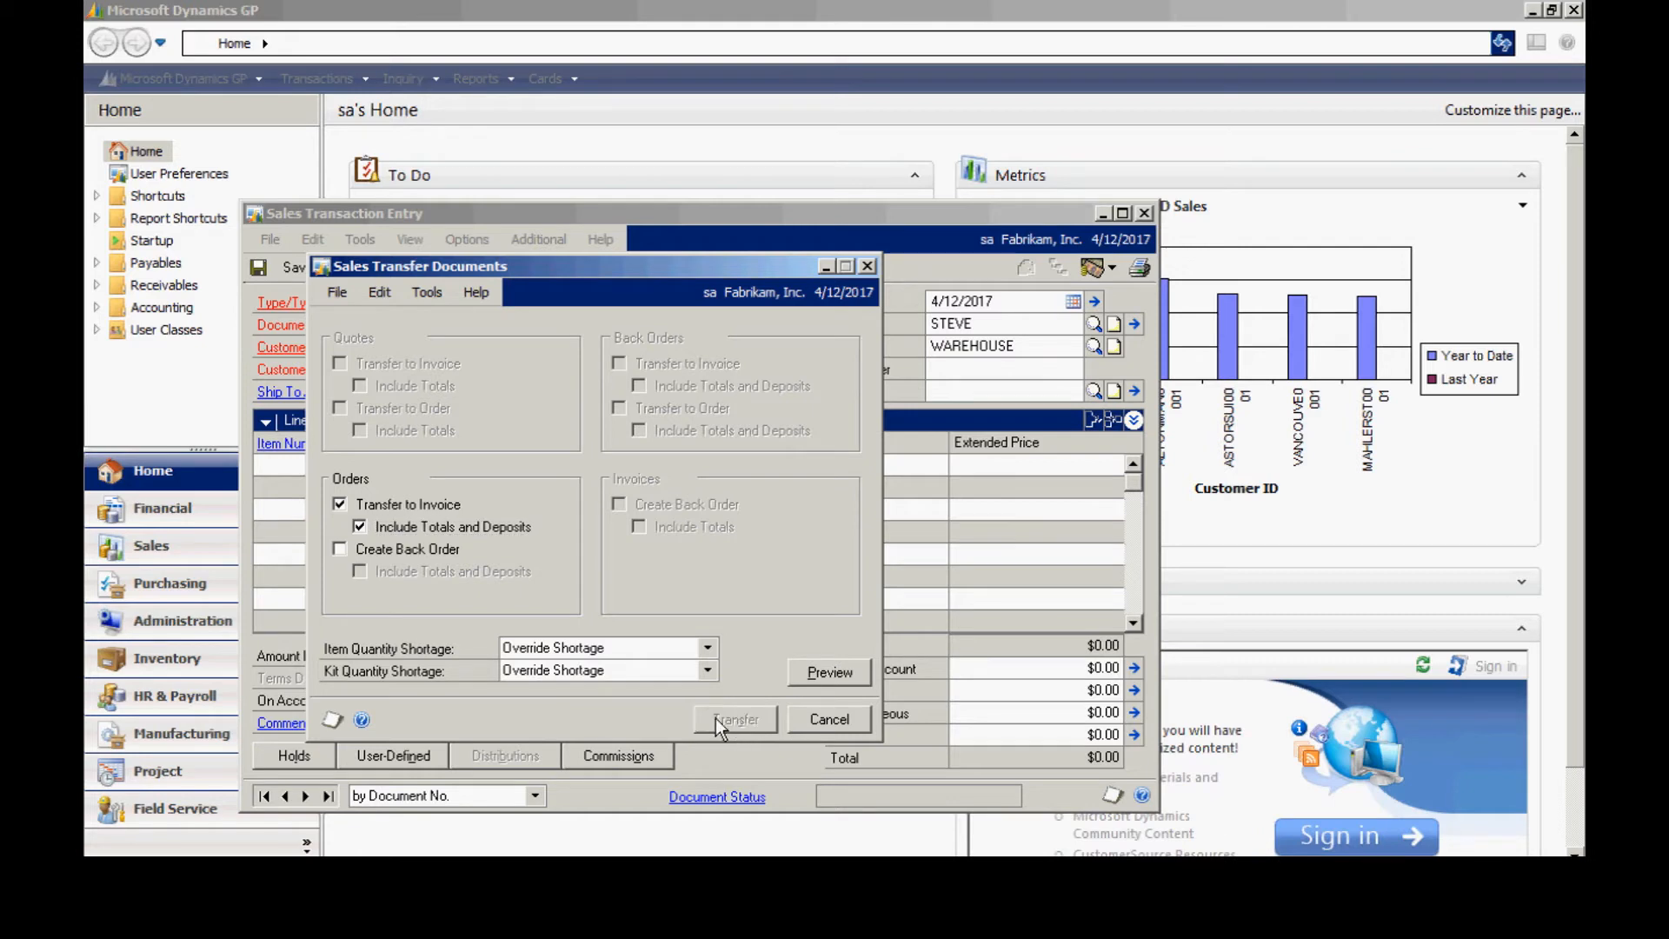
# - Open the transferred invoice and review its document detail, including the originating order
pyautogui.click(1031, 627)
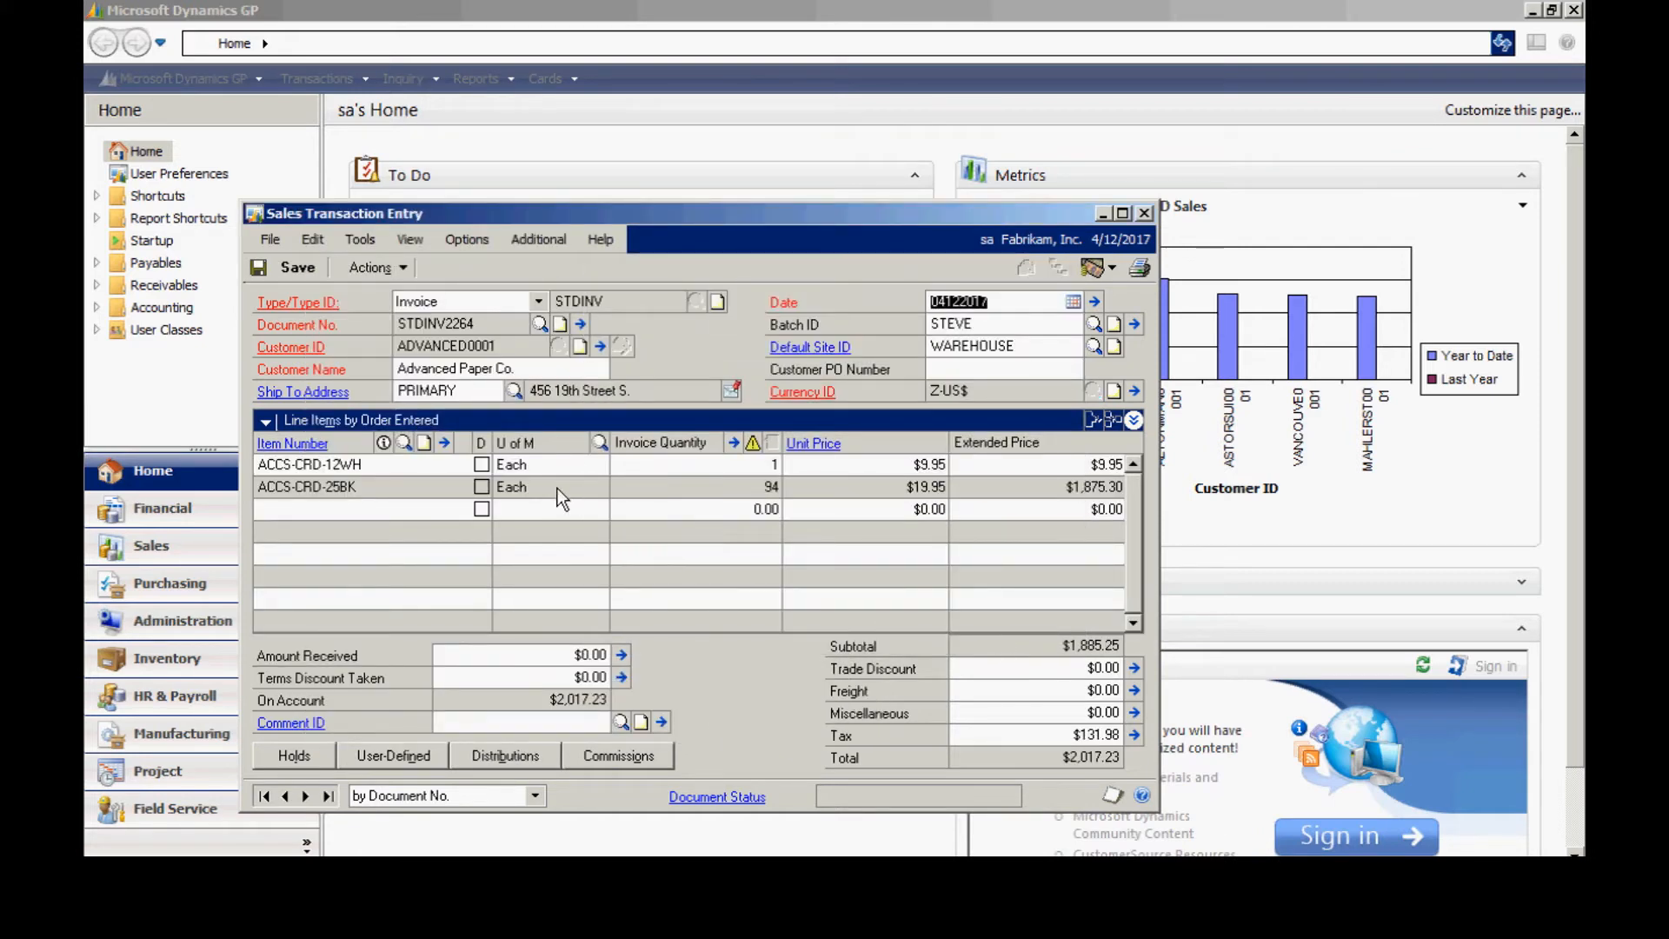
pyautogui.click(581, 325)
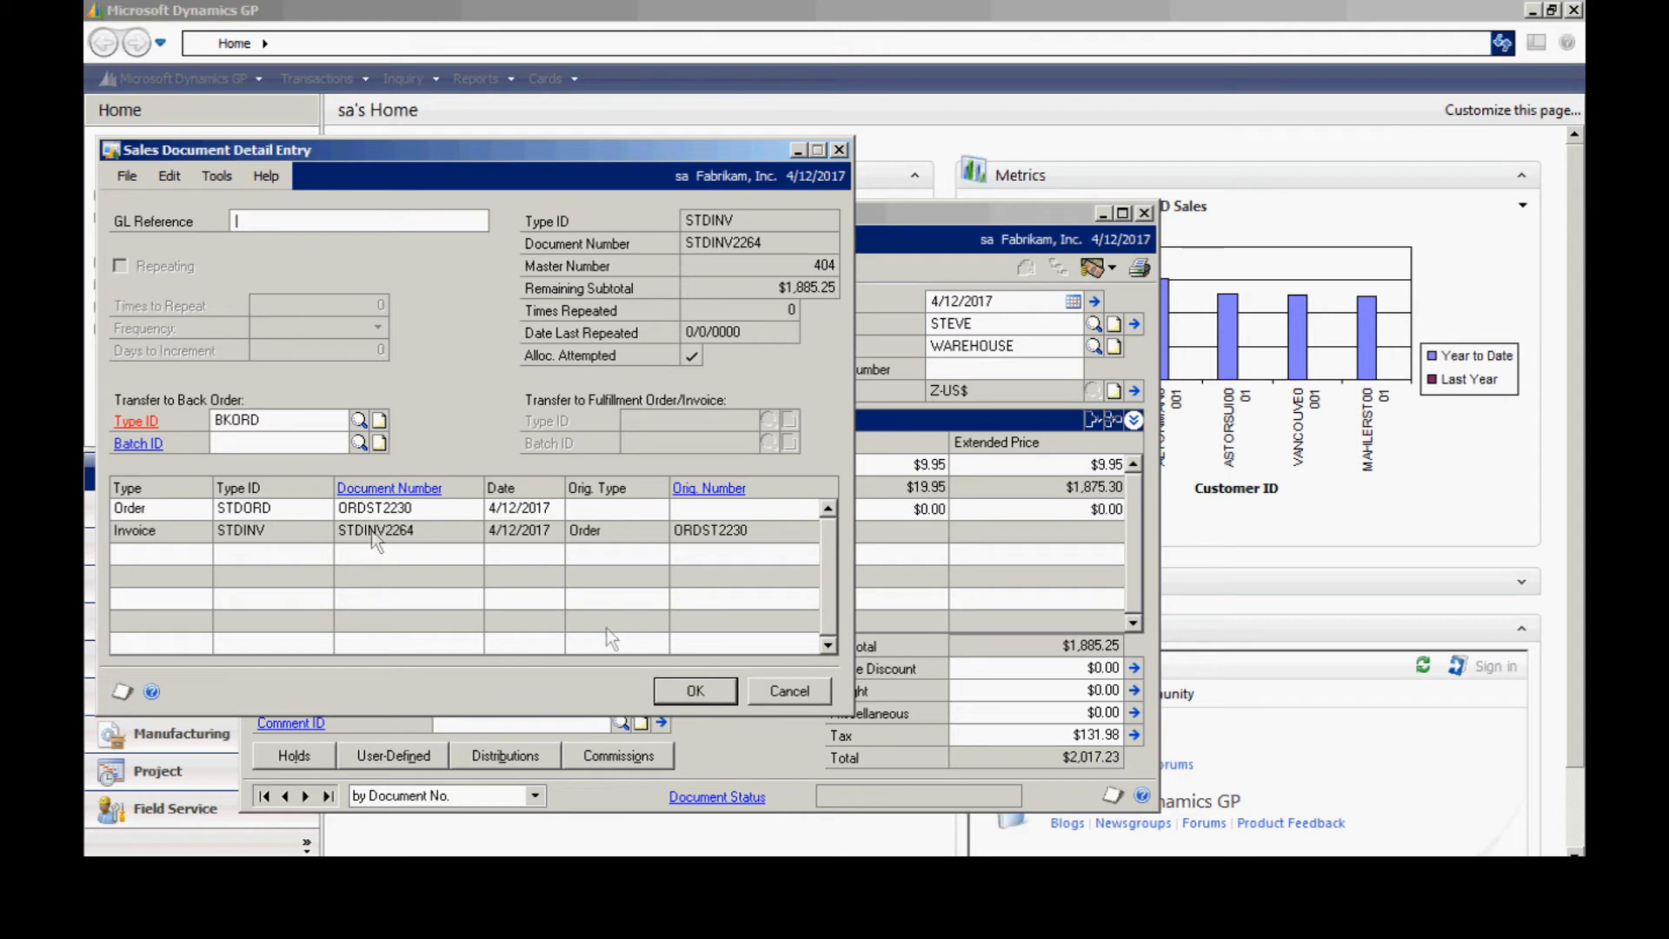
pyautogui.click(698, 692)
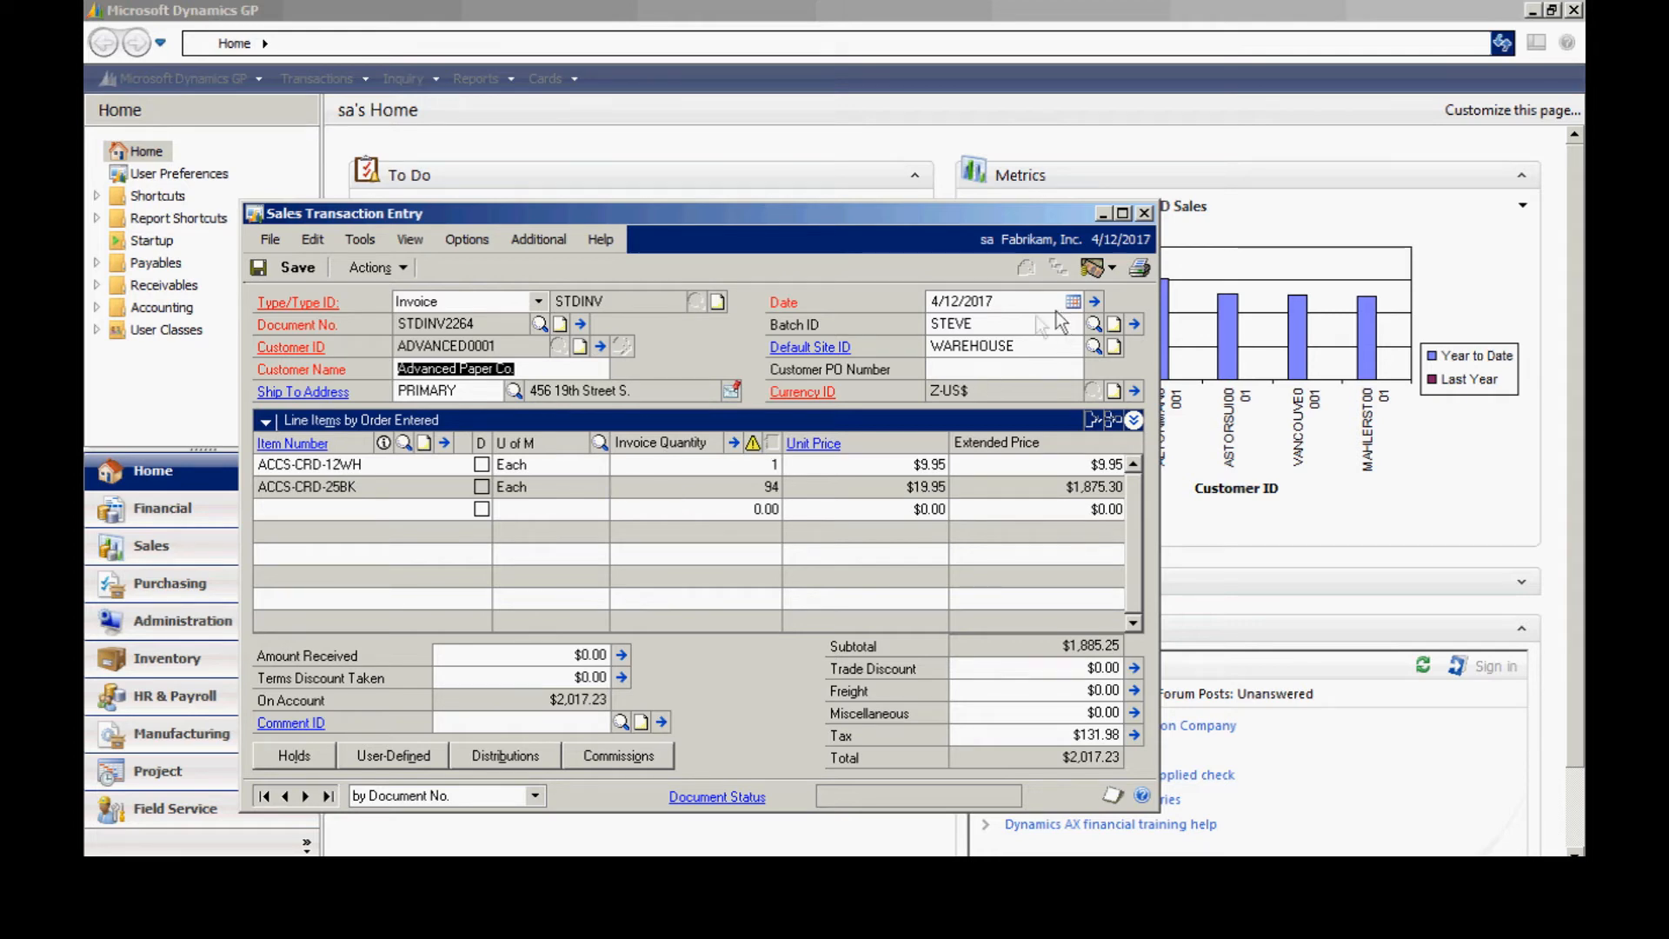
# - Clear the batch ID from the Advanced Paper Co. invoice and post it
pyautogui.click(998, 327)
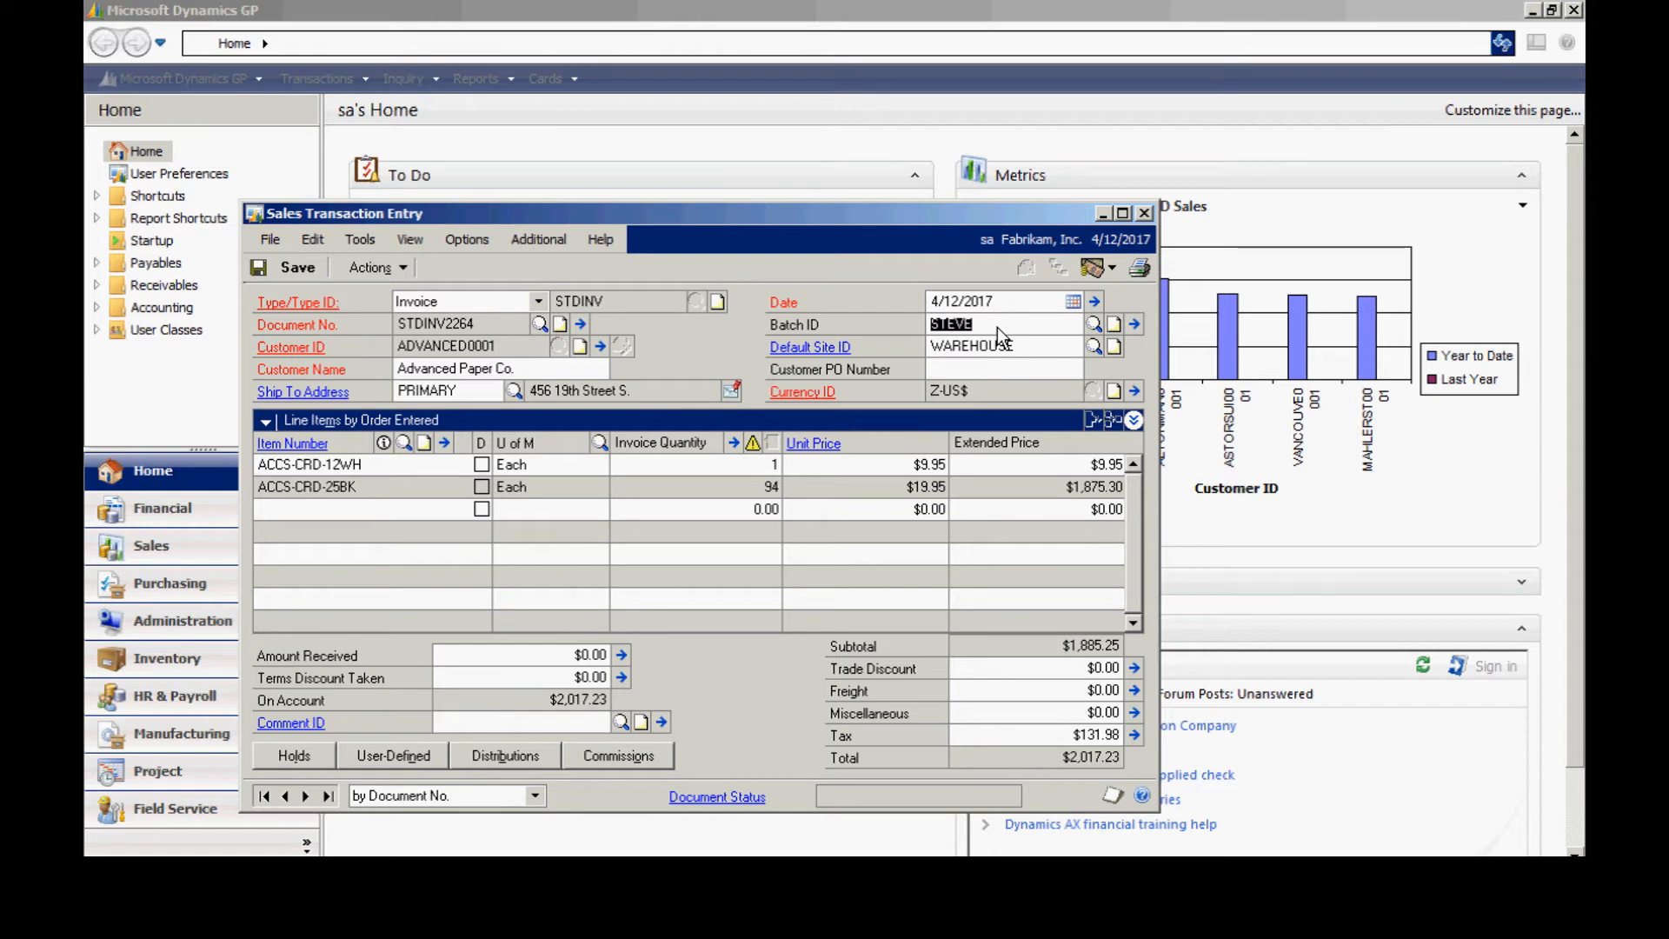
pyautogui.press('BackSpace')
pyautogui.press('Tab')
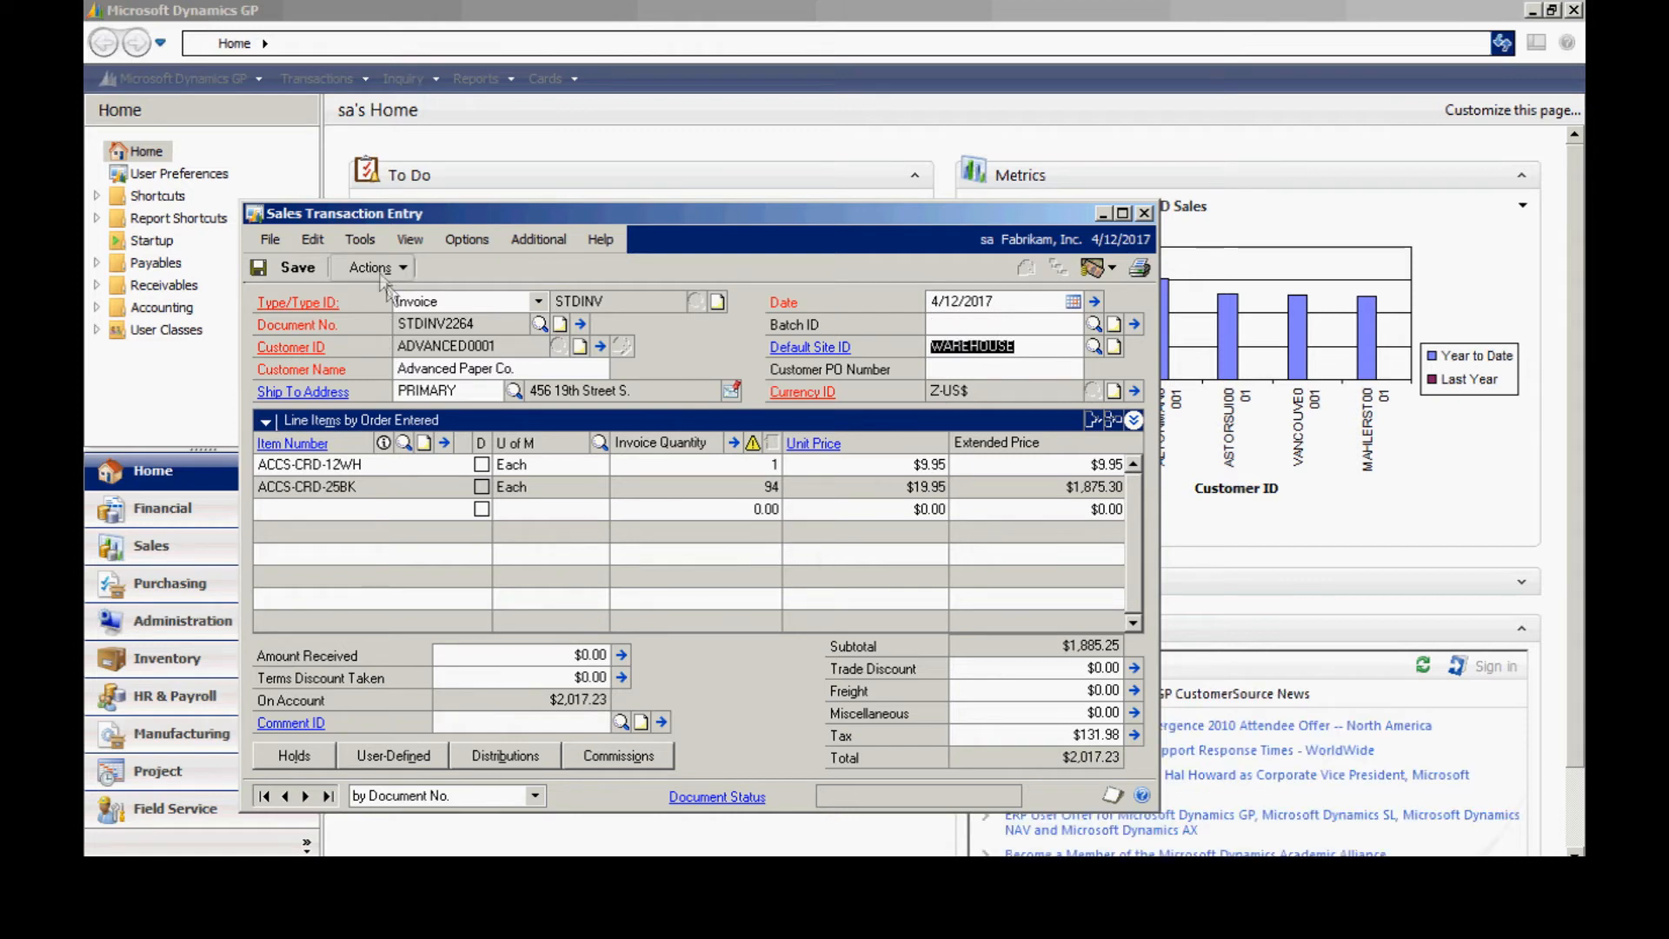
pyautogui.click(370, 269)
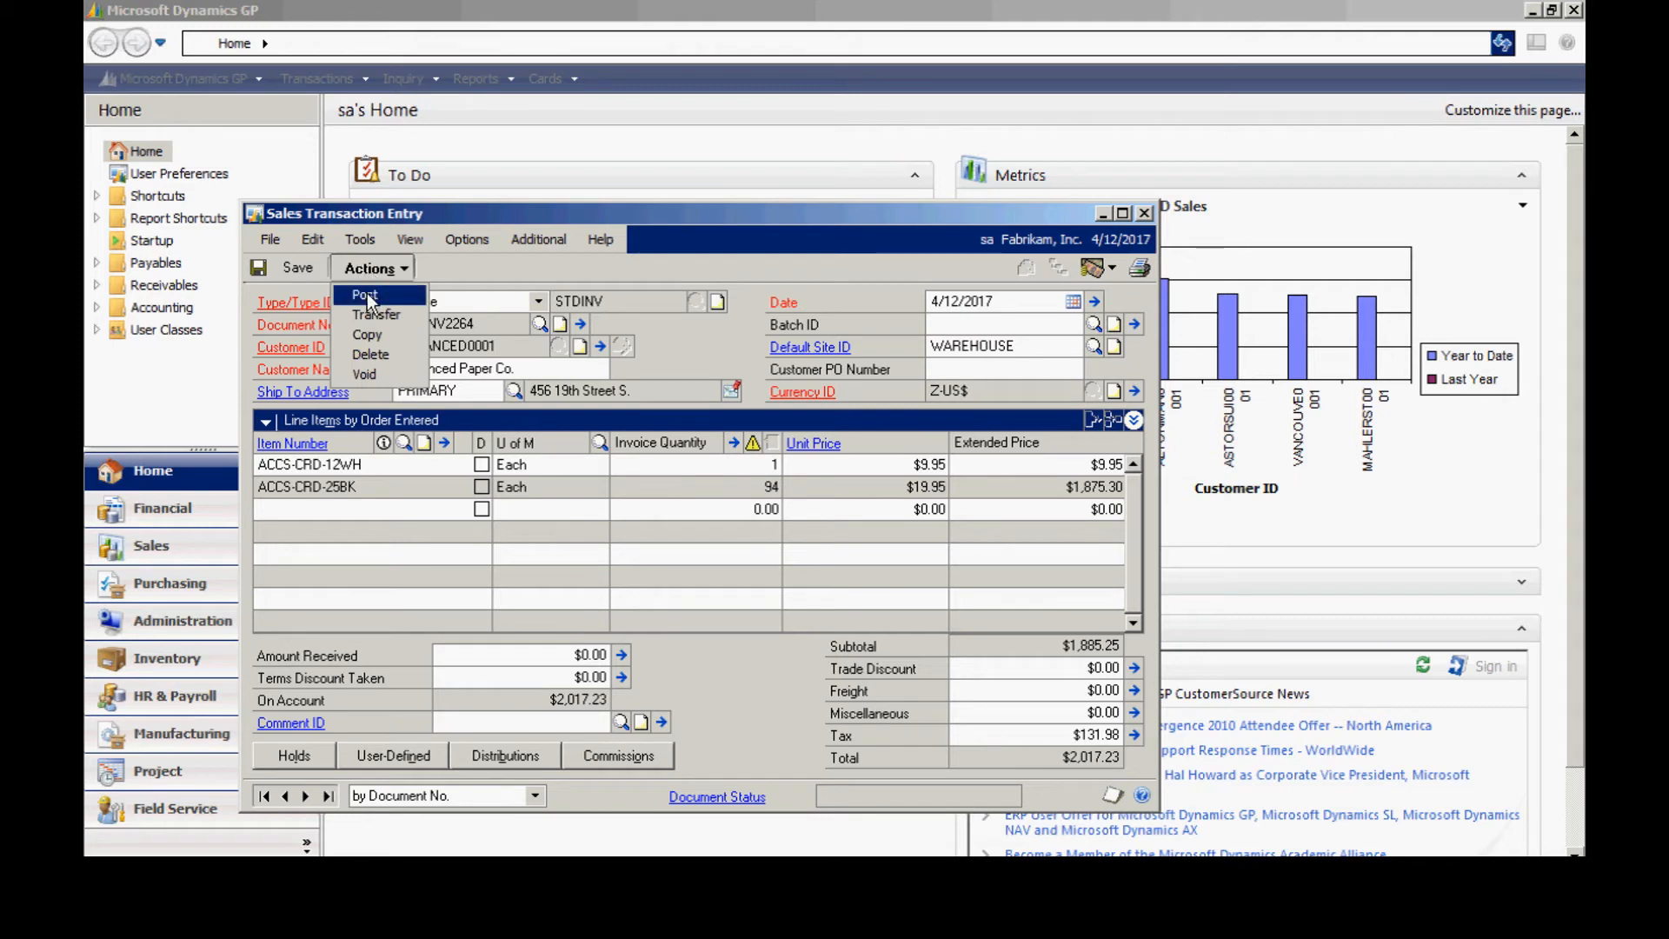
pyautogui.click(366, 297)
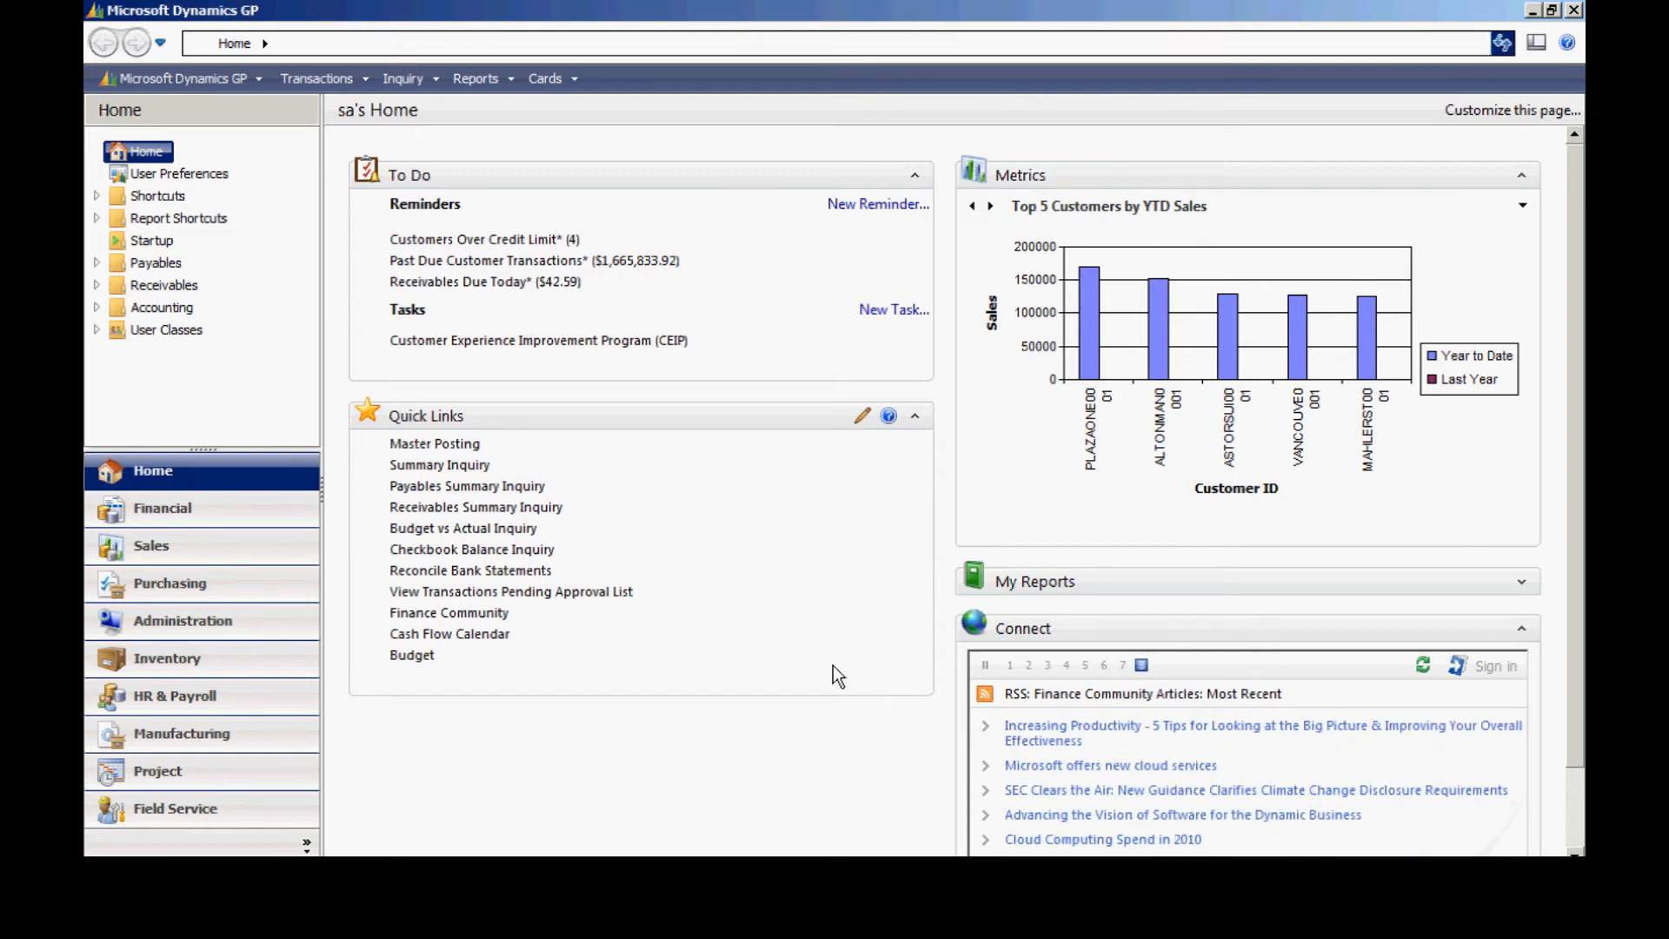
# - Start a new sales transaction of type Return with type ID RTN
pyautogui.click(311, 81)
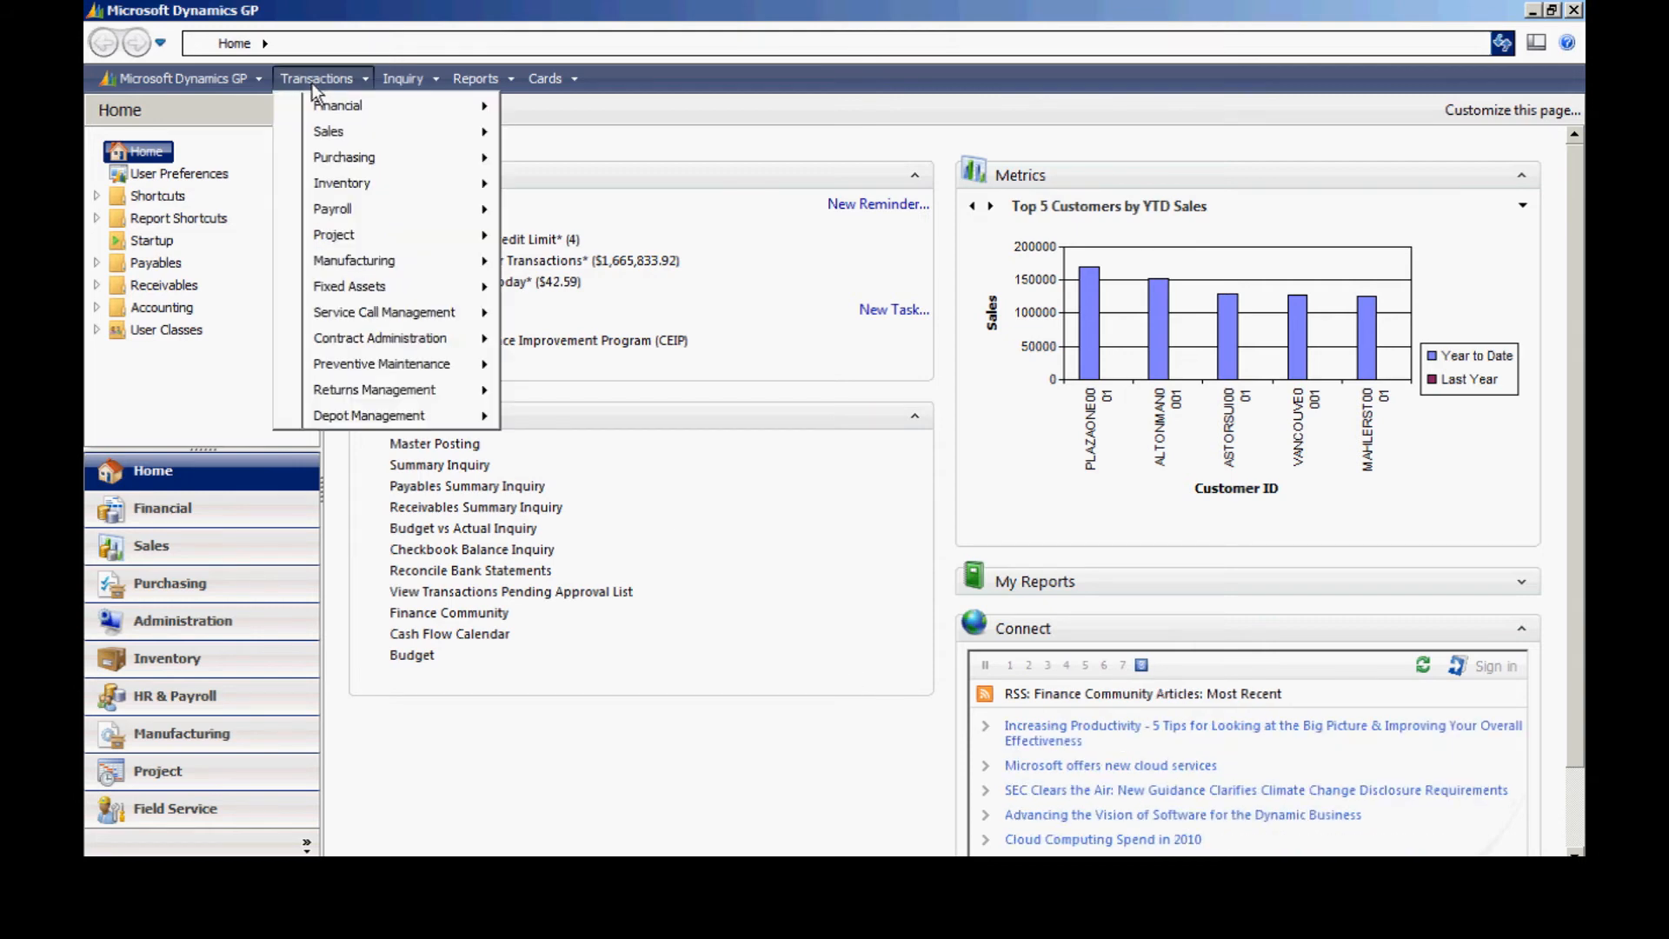
pyautogui.moveTo(492, 135)
pyautogui.click(570, 136)
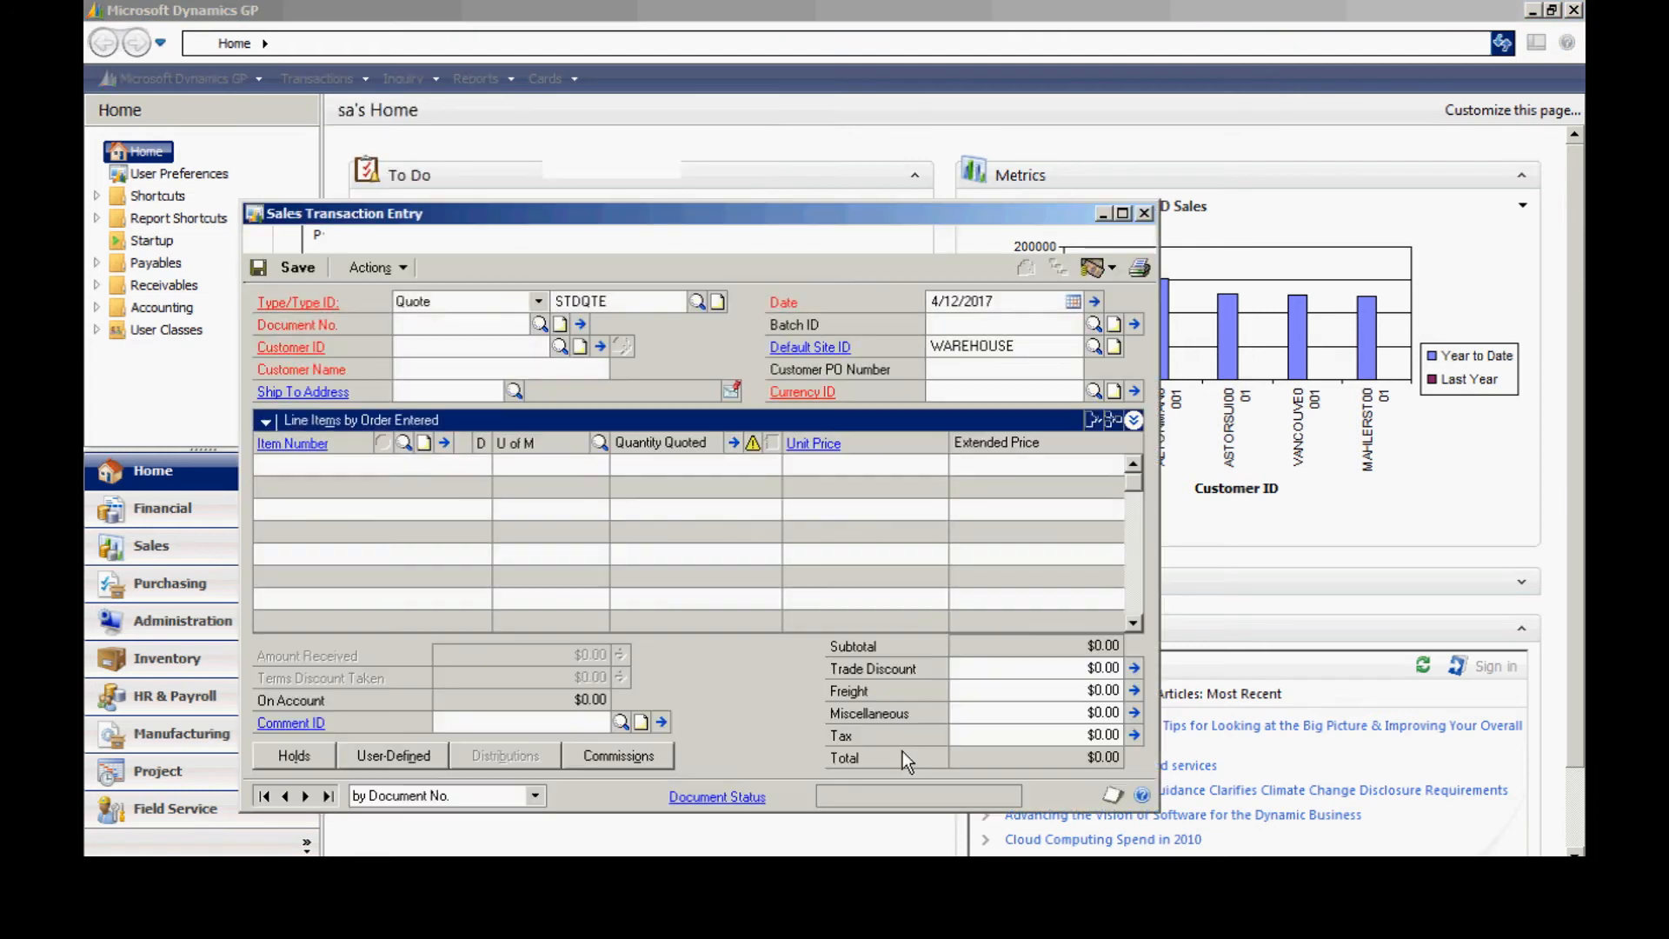
pyautogui.click(540, 301)
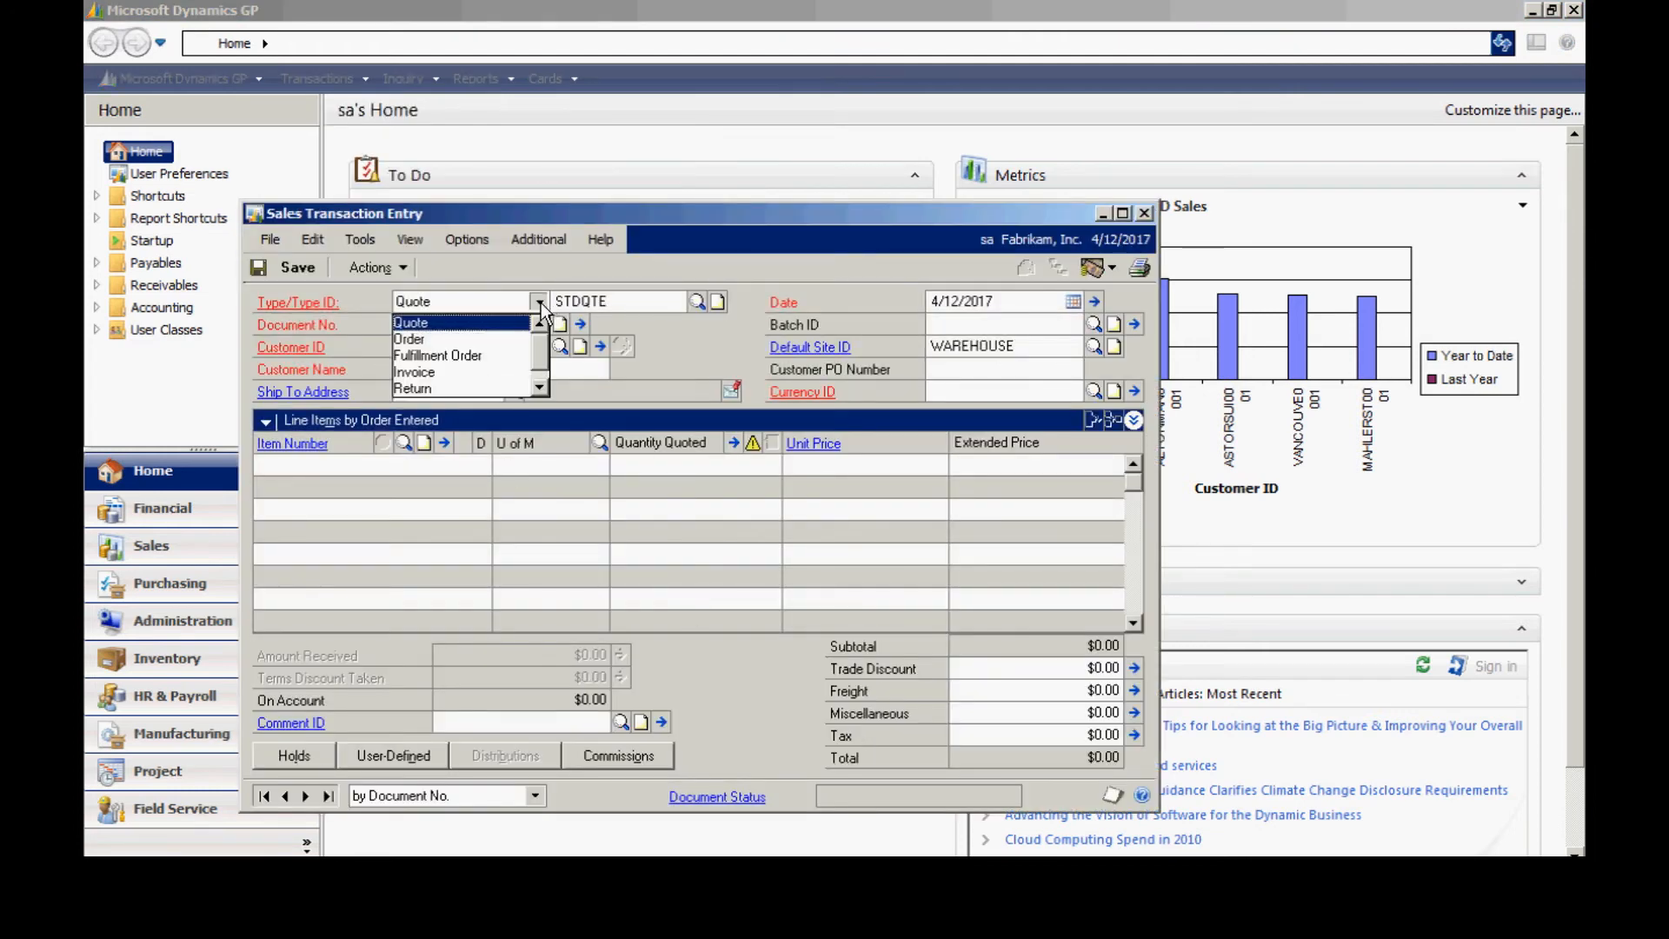
pyautogui.click(491, 389)
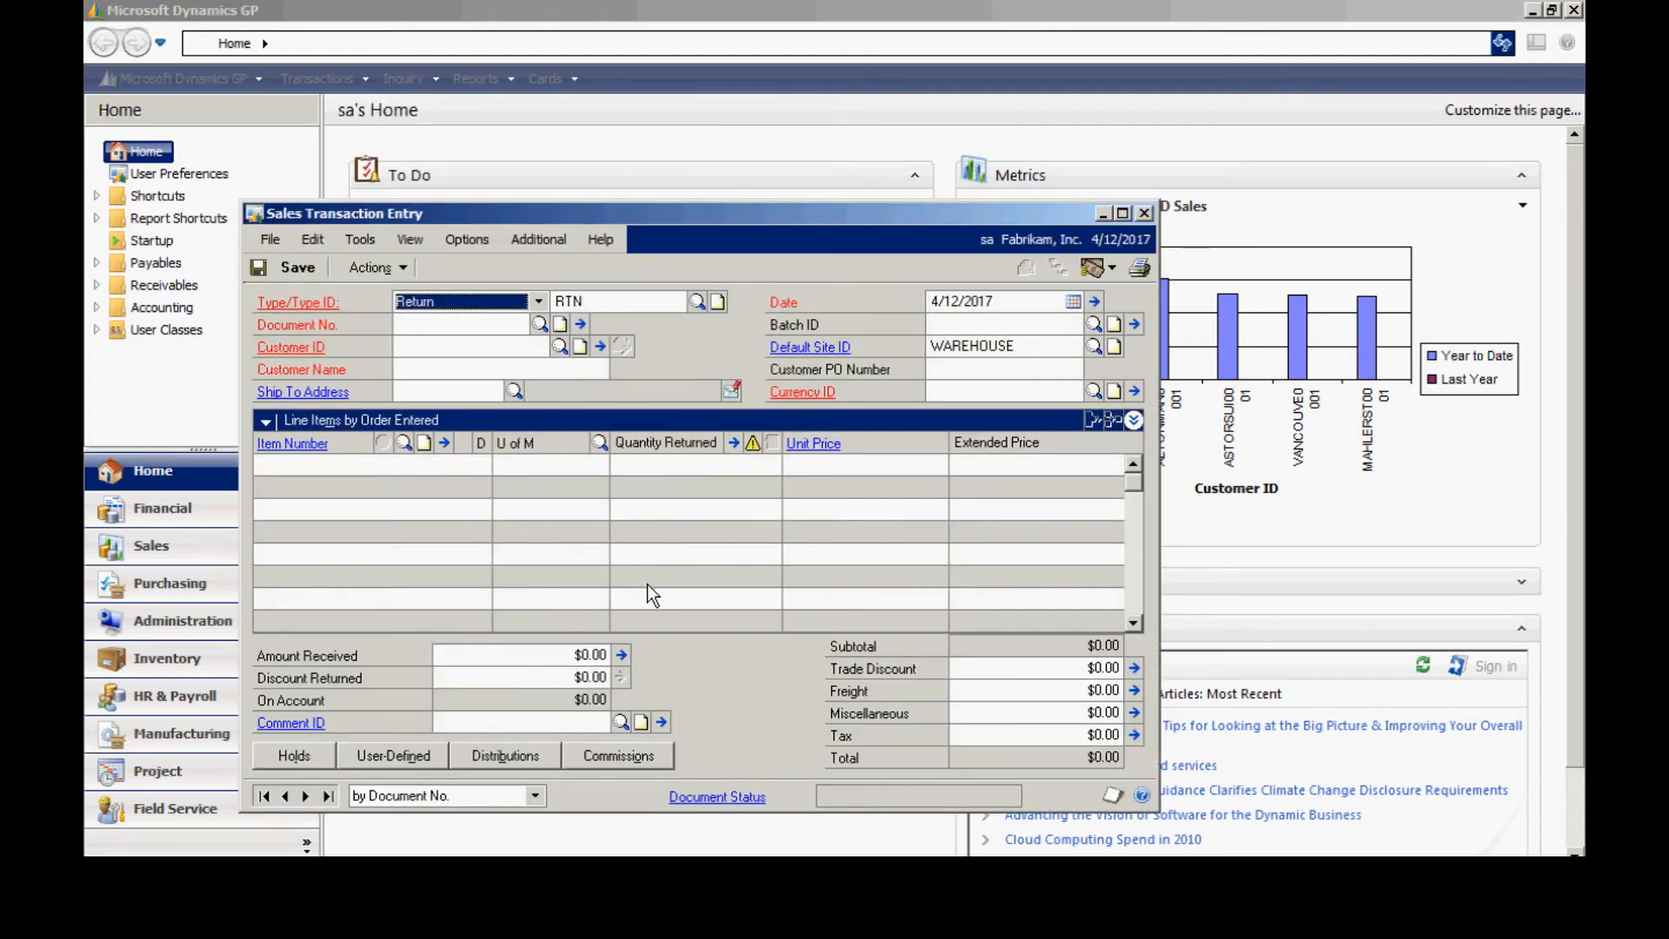
pyautogui.press('Tab')
pyautogui.press('Tab')
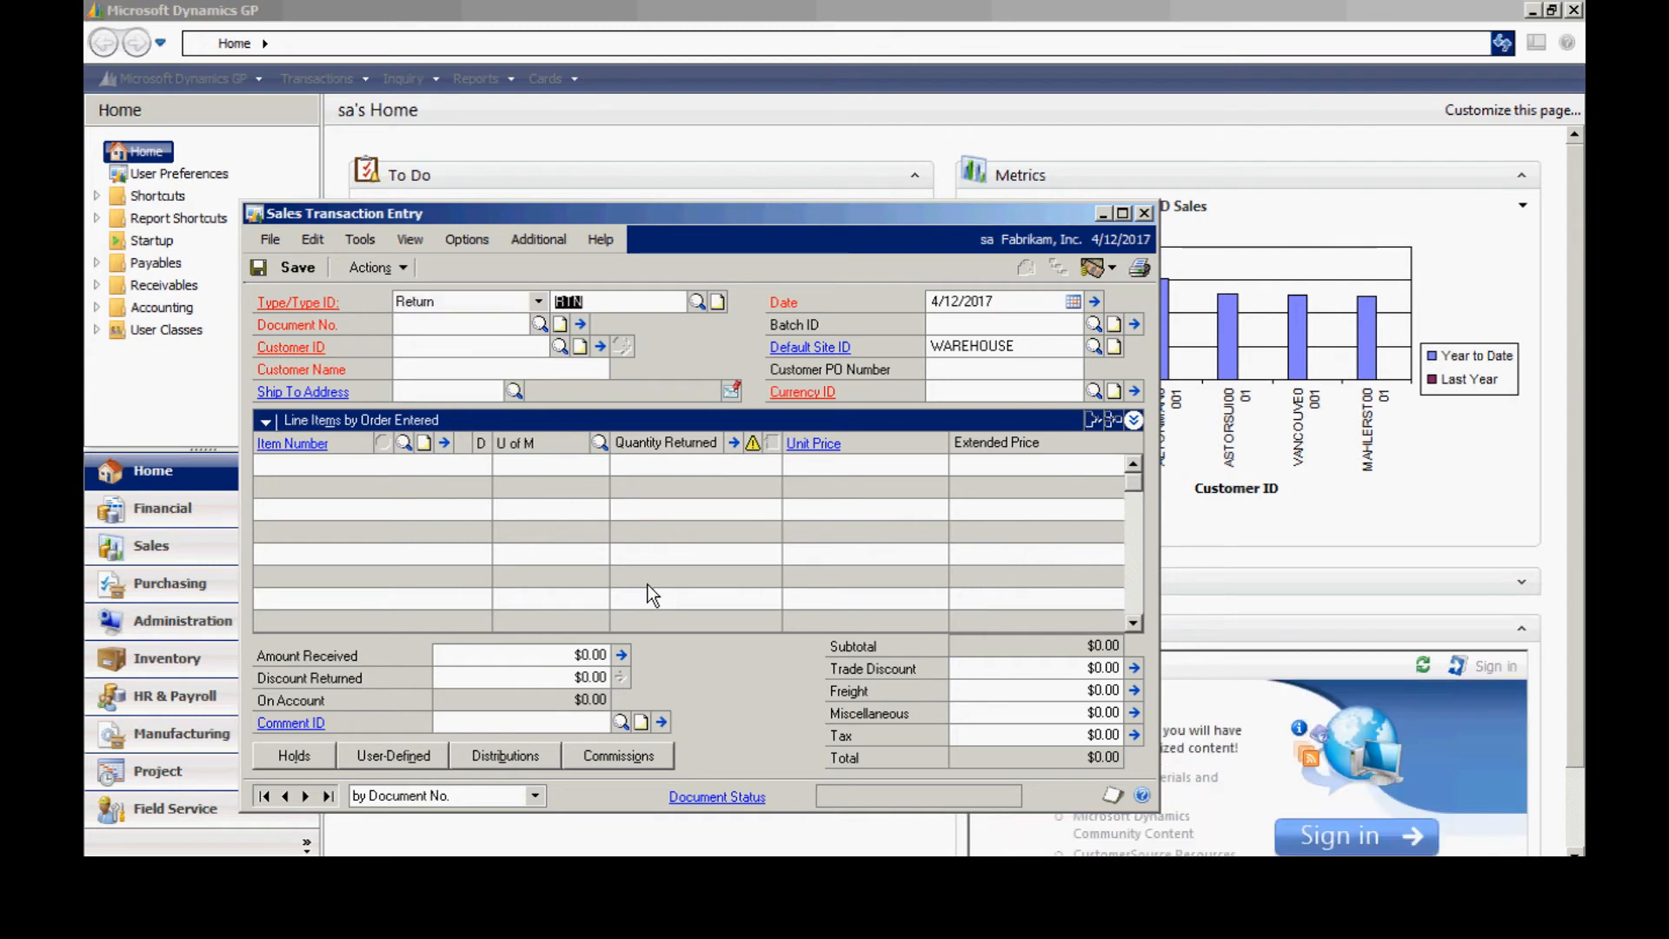
# - Select Advanced Paper Co. as the return's customer and enter the batch ID used for the order
pyautogui.hotkey('ctrl', 'q')
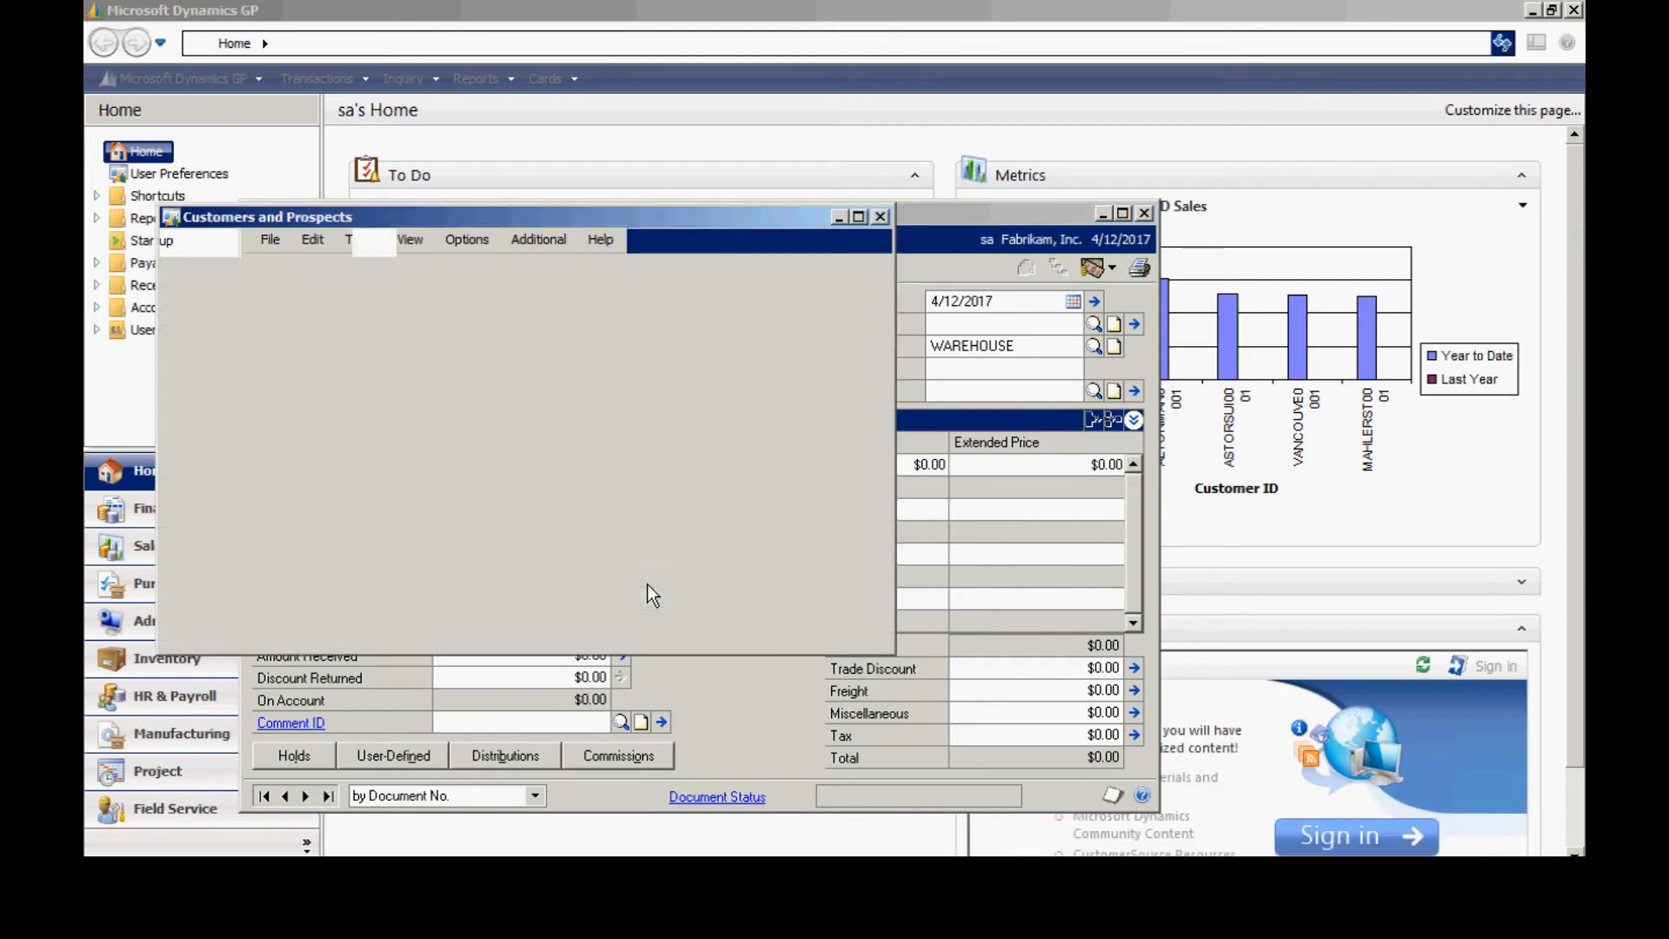
pyautogui.doubleClick(435, 404)
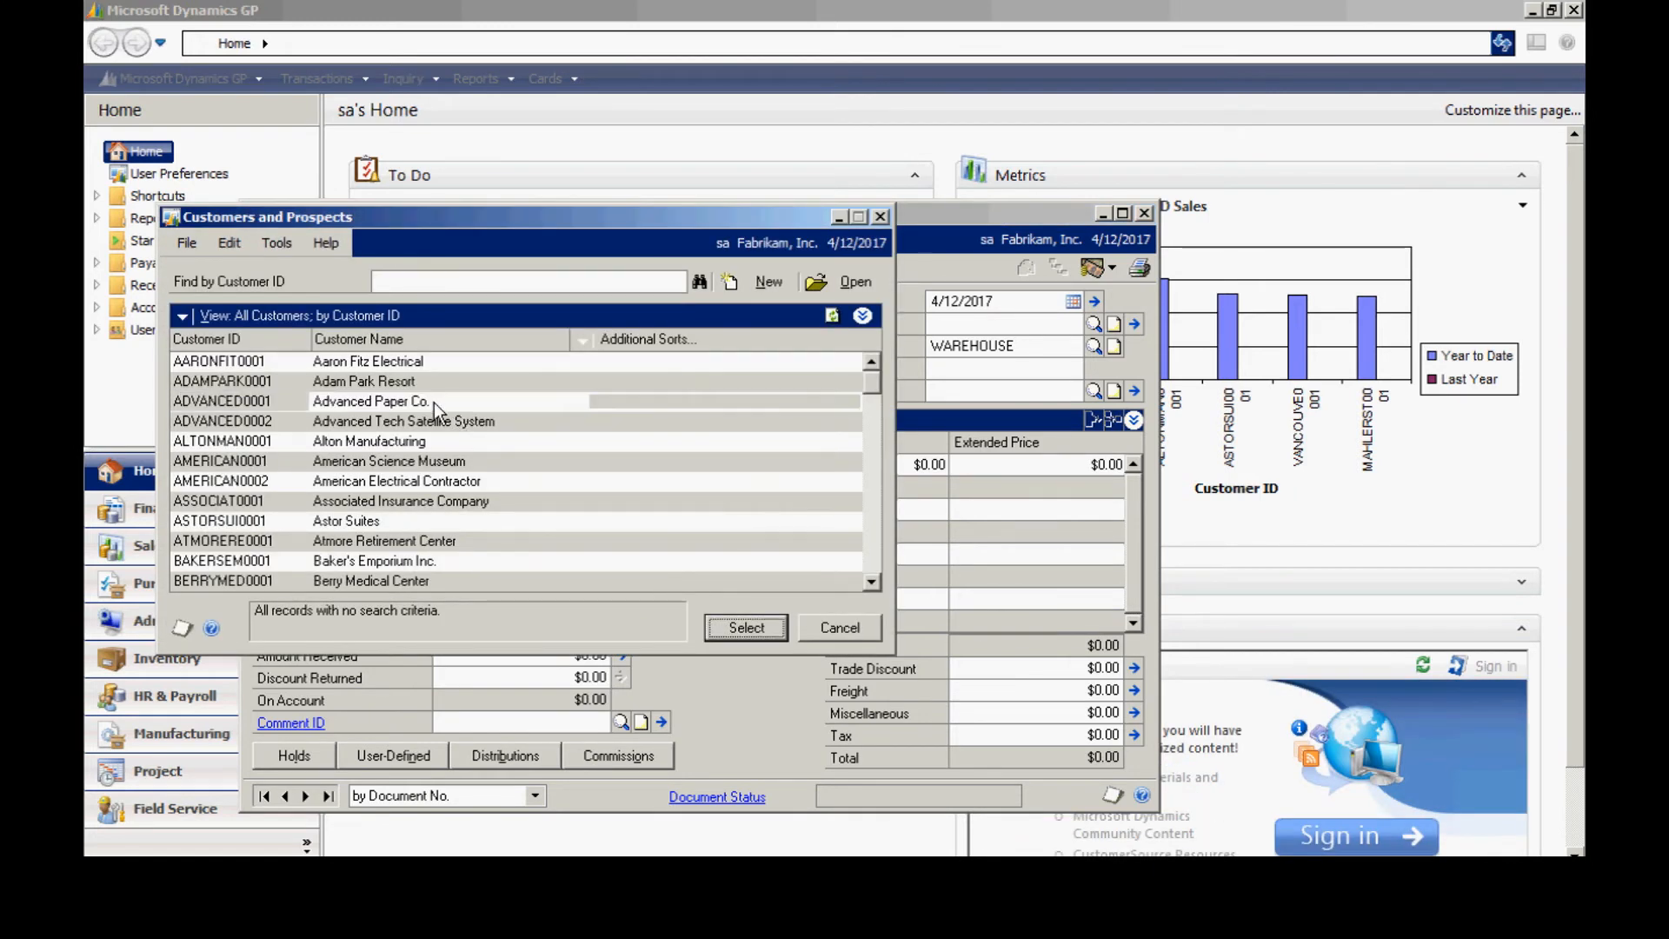
pyautogui.write('STEVE')
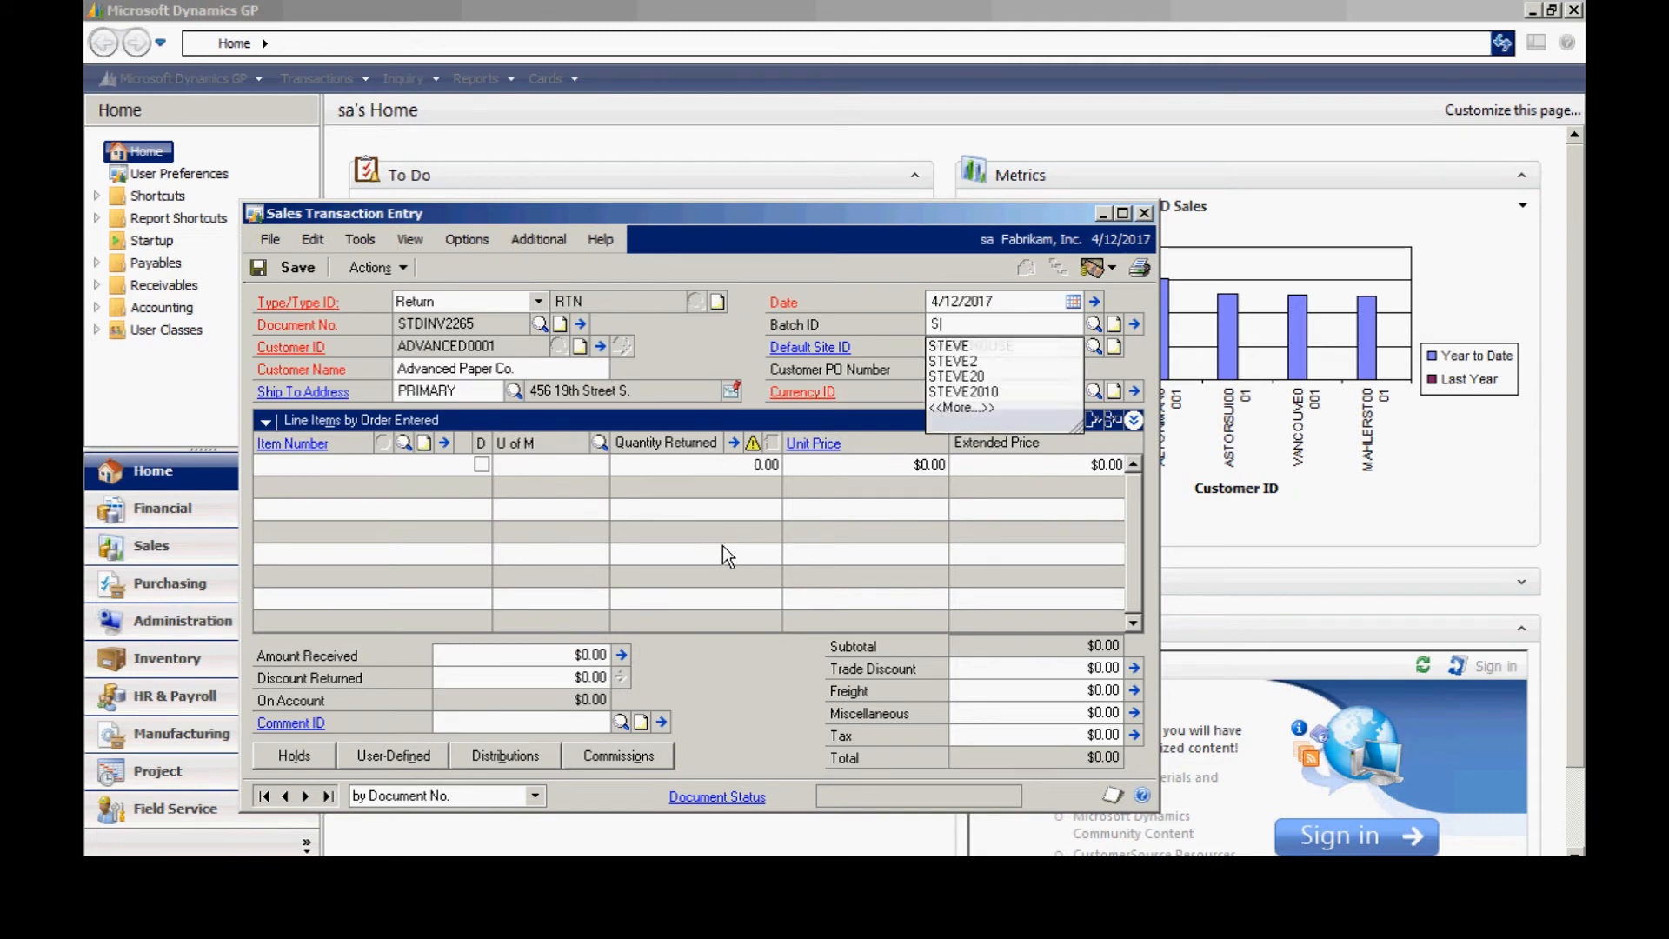
pyautogui.press('Tab')
pyautogui.press('Tab')
pyautogui.press('Tab')
pyautogui.press('Tab')
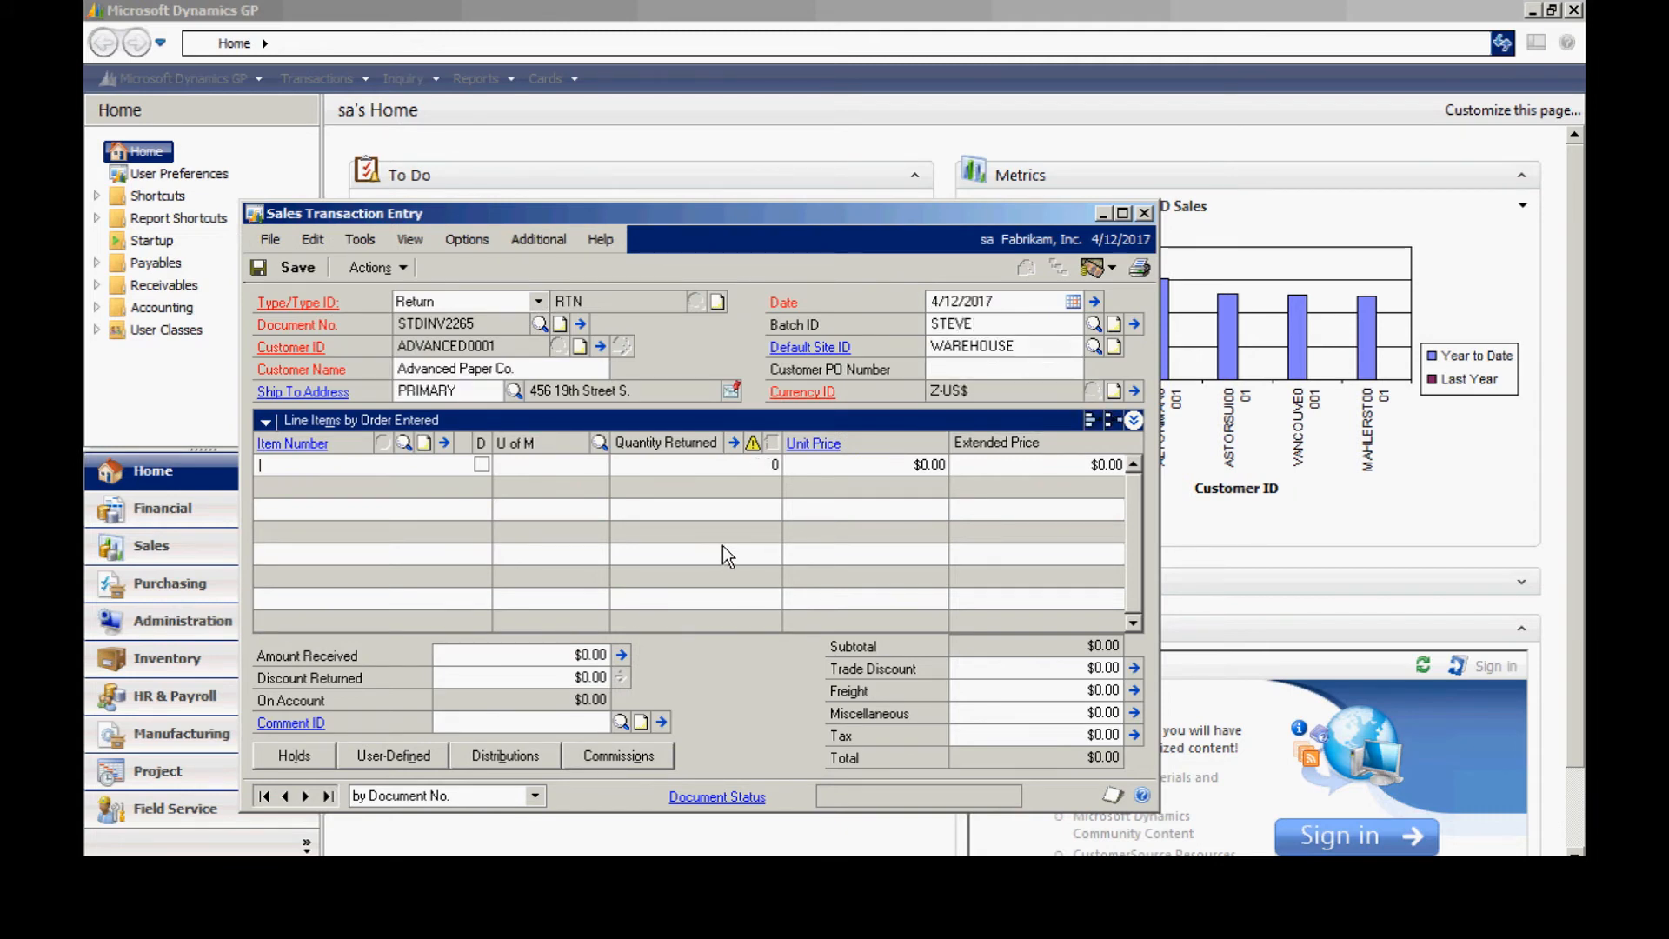
# - Add item ACCS-CRD-12WH to the return with a quantity of 1
pyautogui.write('AC')
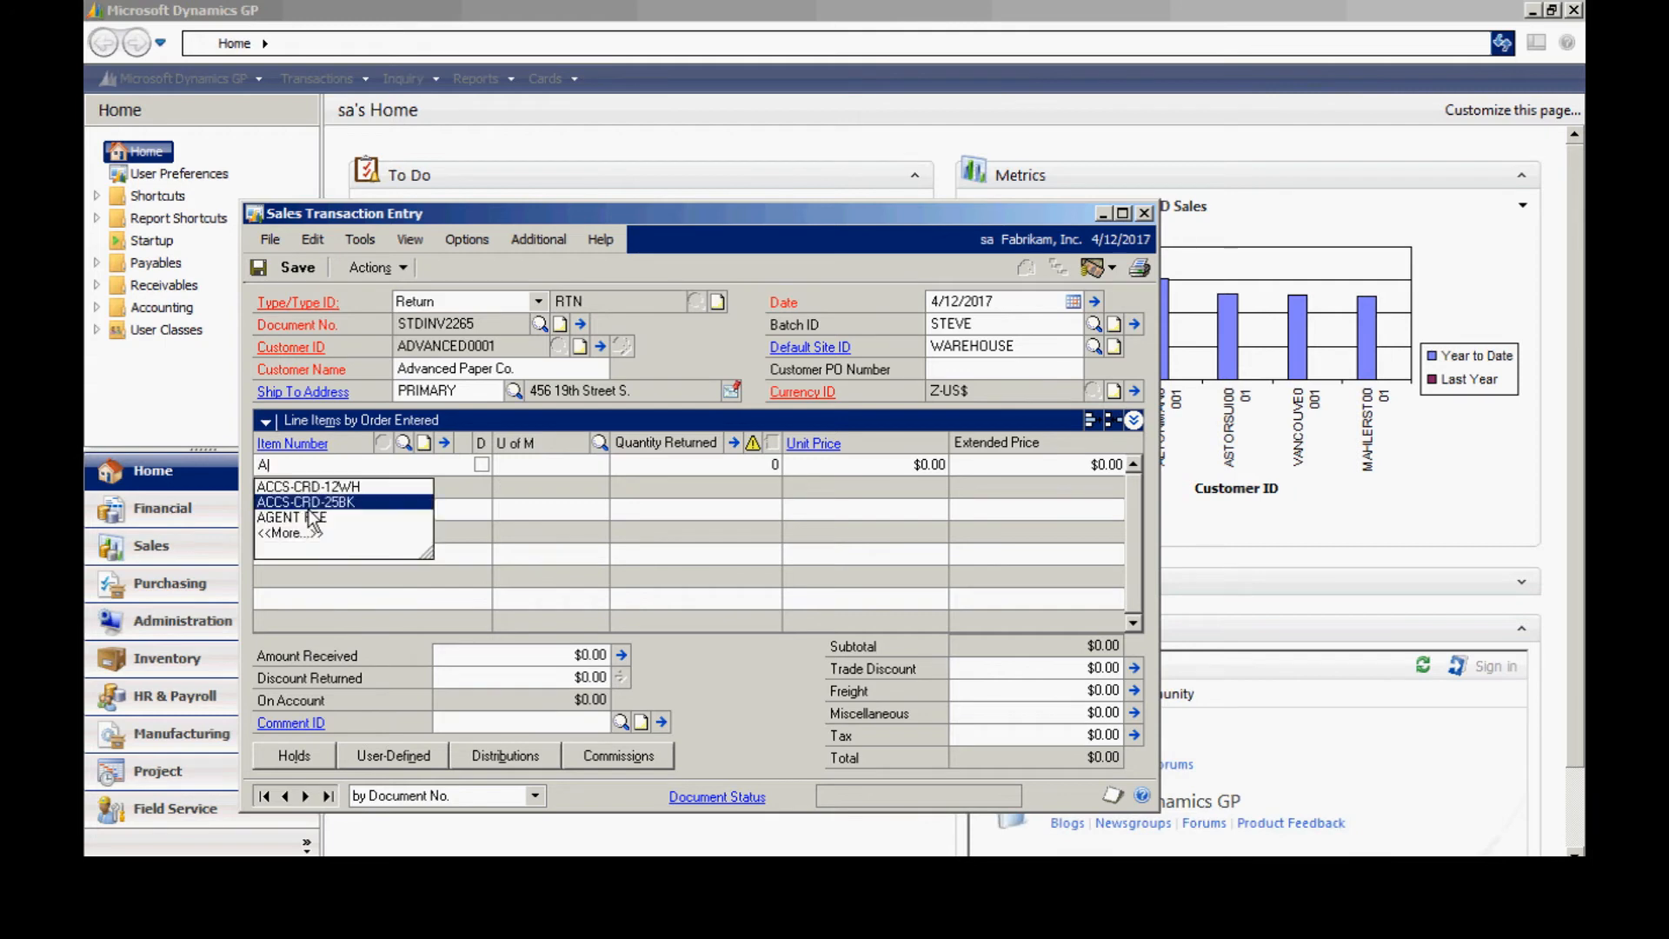
pyautogui.click(356, 483)
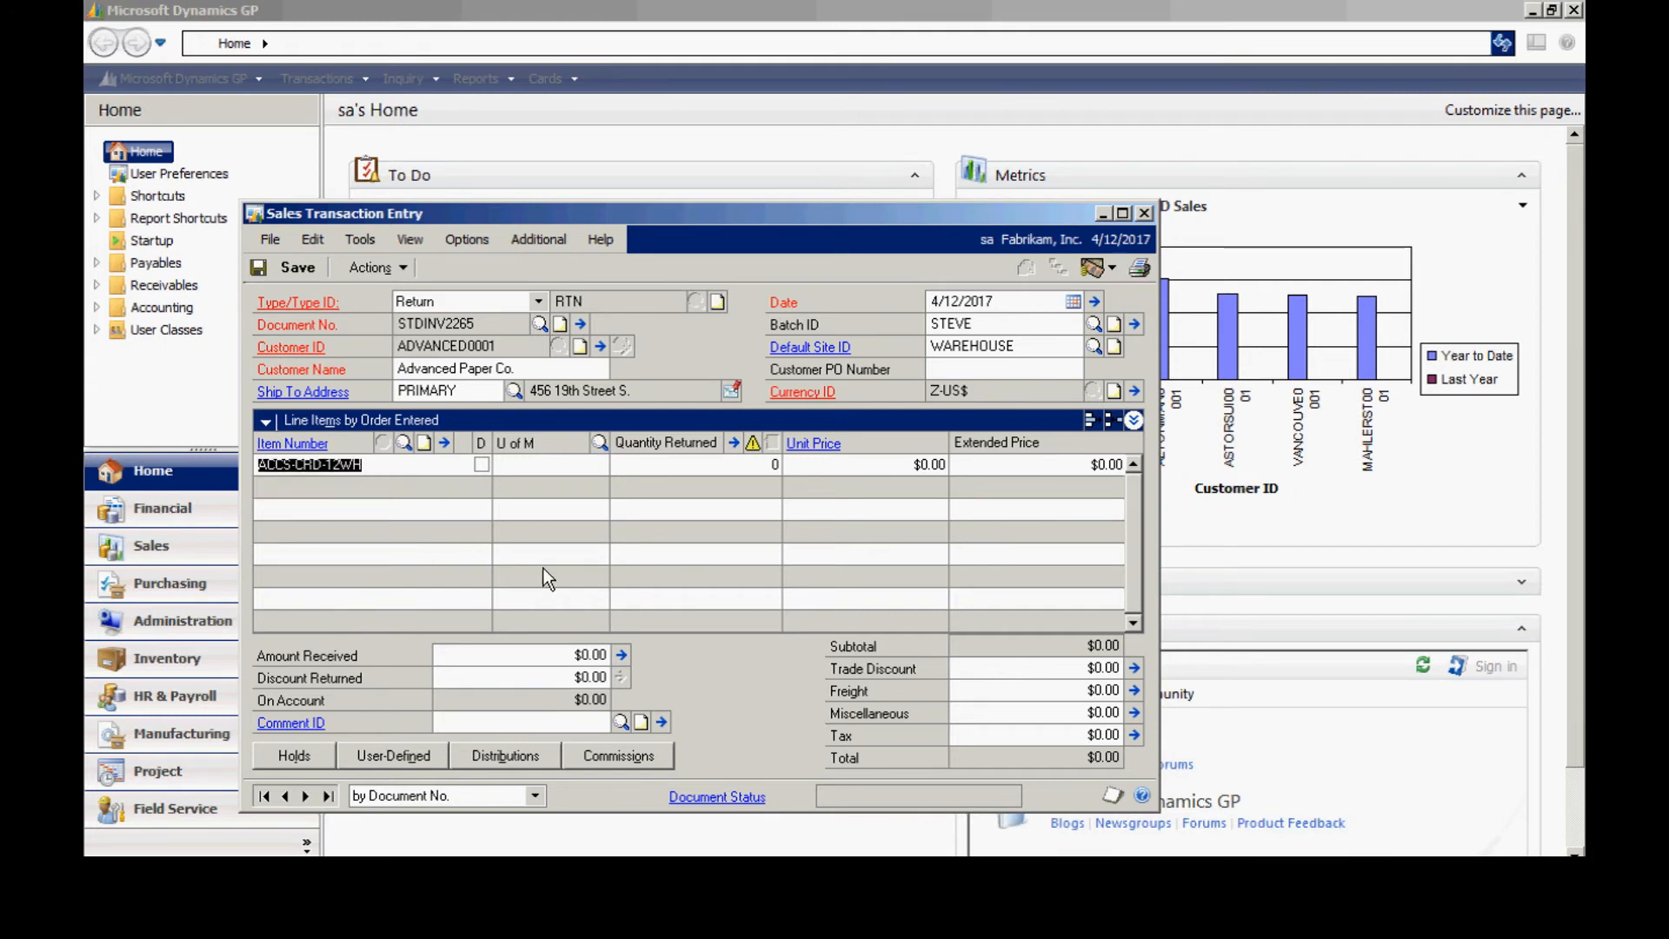
pyautogui.write('1')
pyautogui.press('Tab')
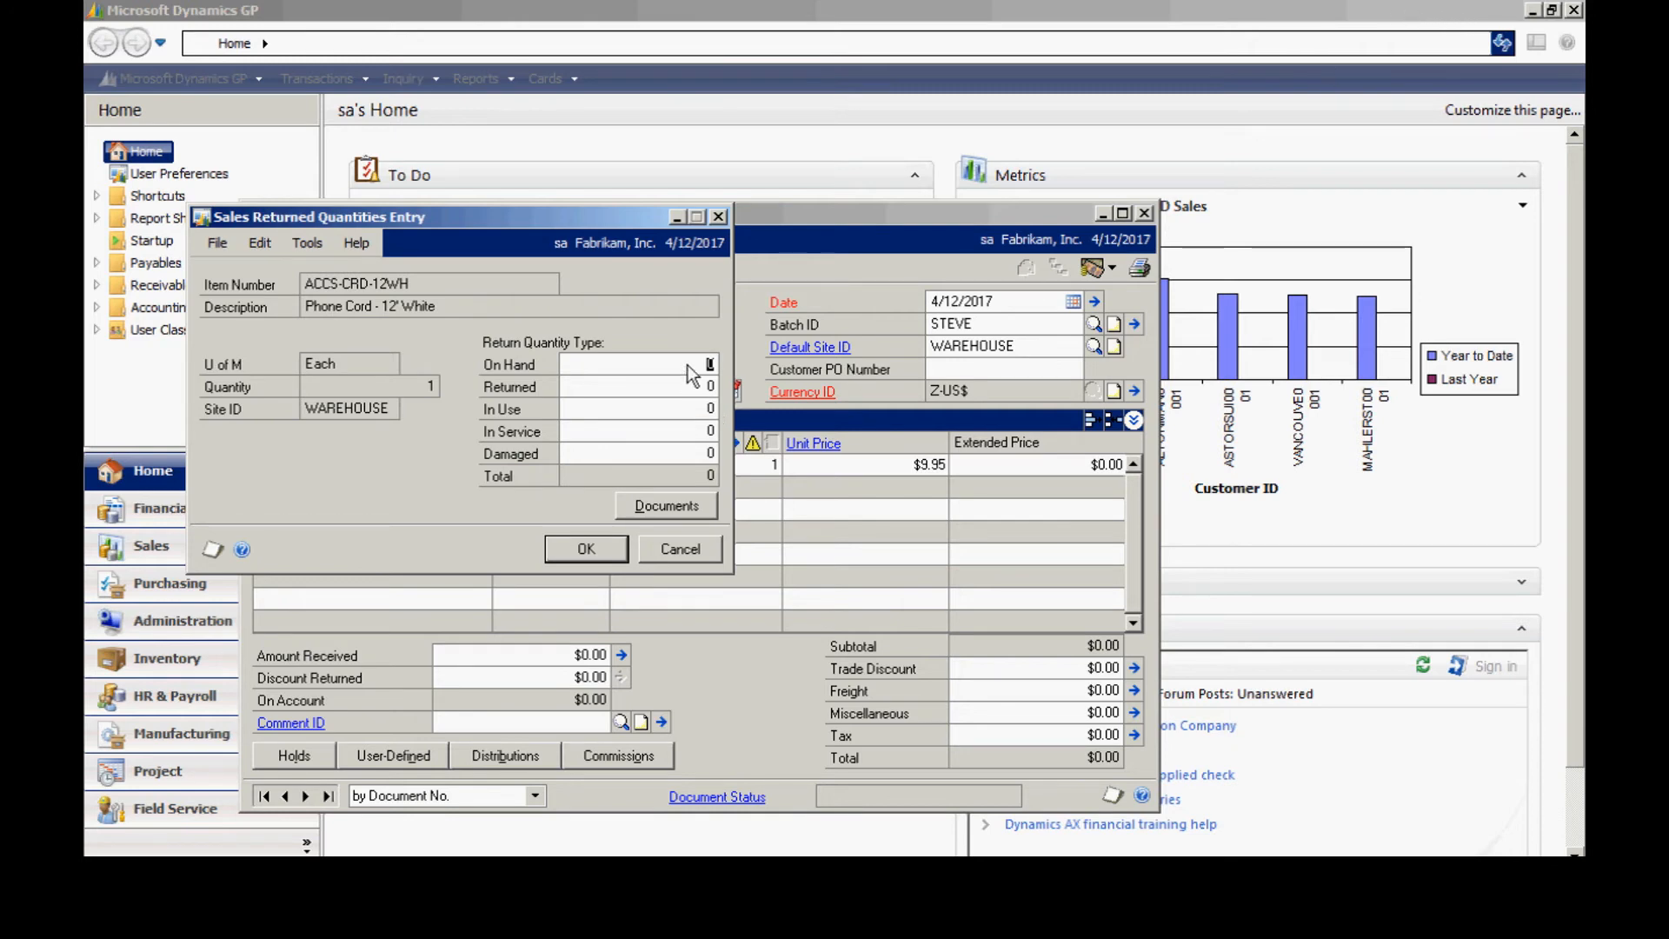
# - Assign a quantity of 1 to the Returned quantity type for item ACCS-CRD-12WH and complete the line
pyautogui.click(700, 389)
pyautogui.write('1')
pyautogui.press('Tab')
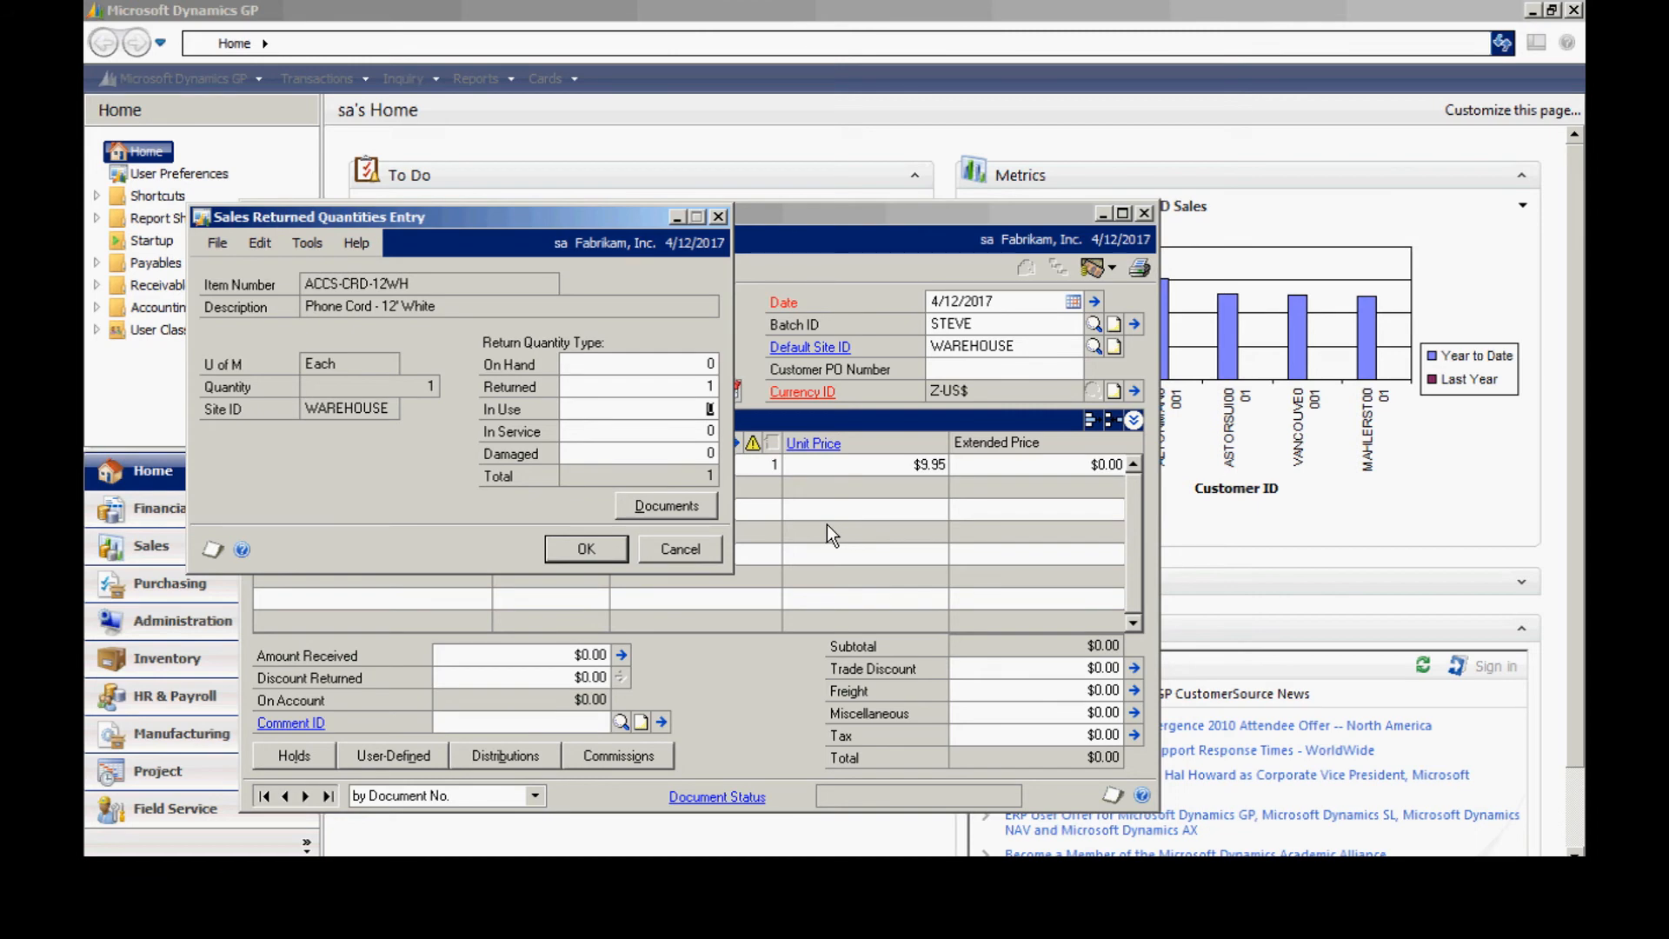
pyautogui.click(600, 551)
pyautogui.press('Tab')
pyautogui.press('Tab')
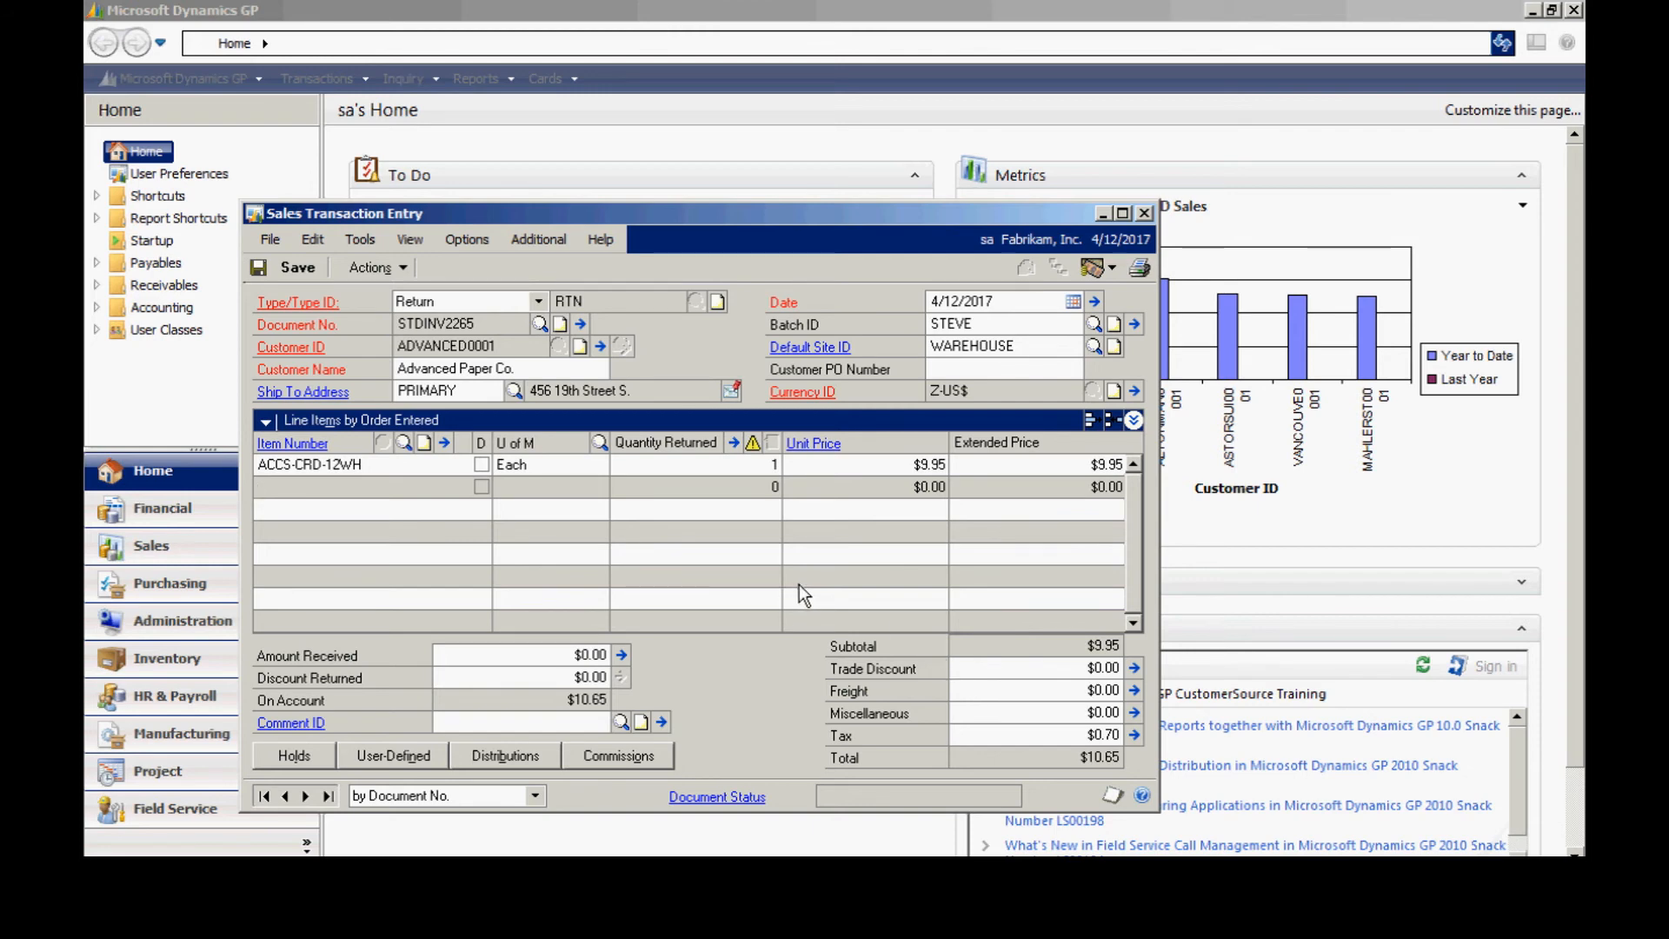
# - Clear the batch ID from the return and post it
pyautogui.click(368, 268)
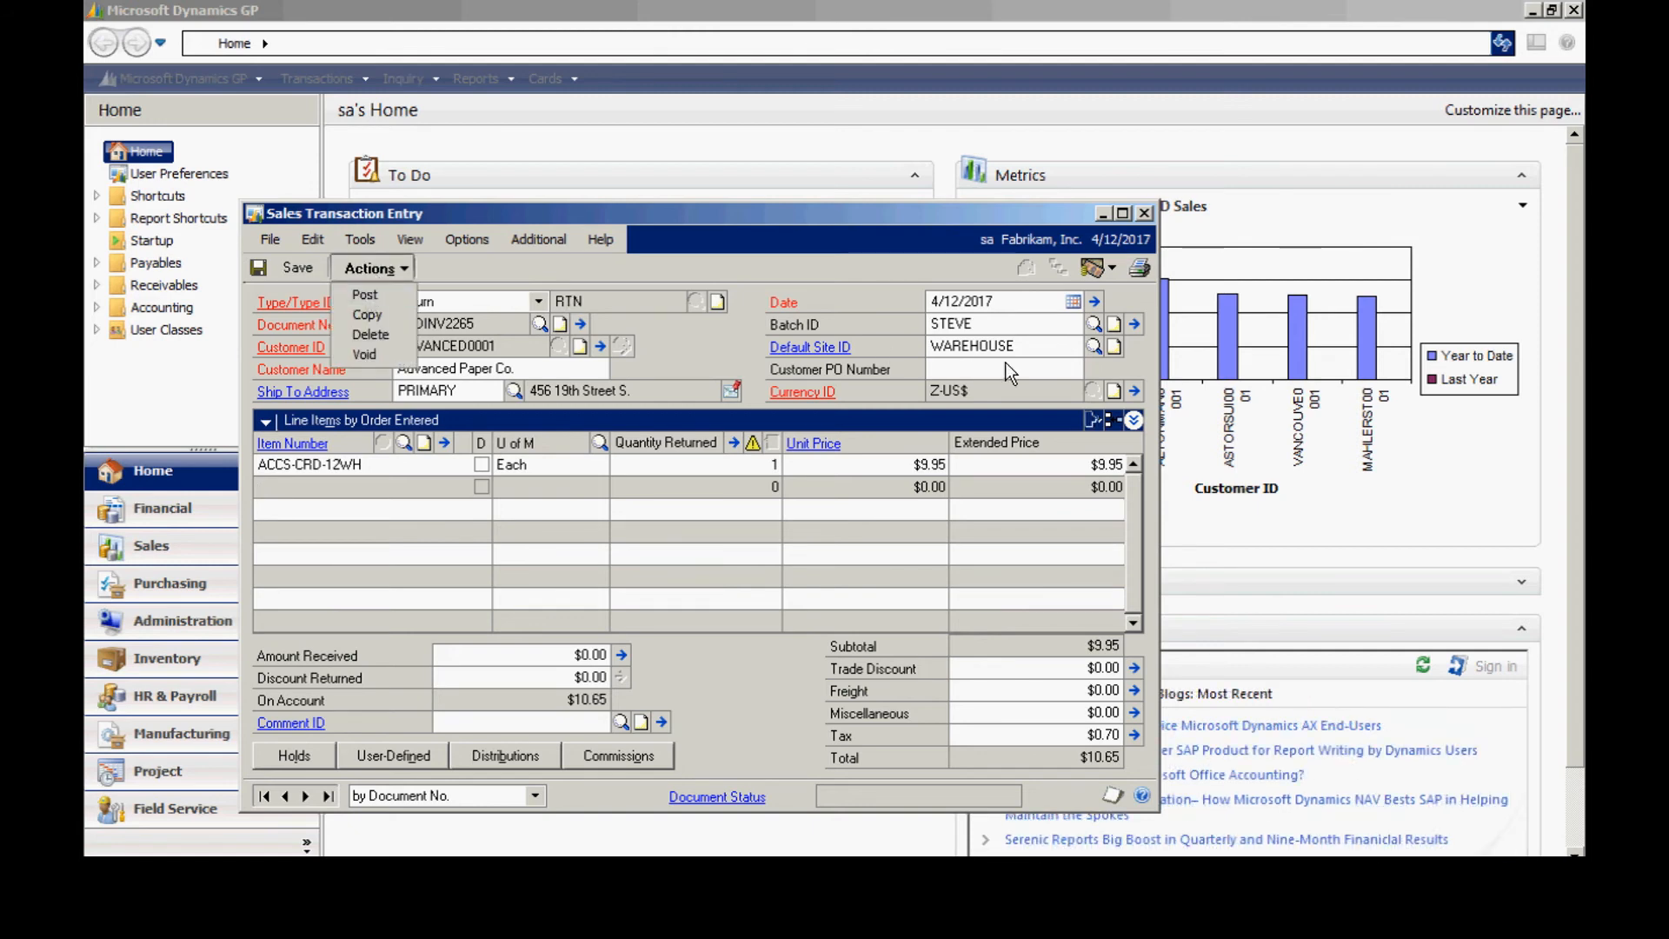
pyautogui.click(972, 324)
pyautogui.press('Delete')
pyautogui.click(391, 271)
pyautogui.click(393, 296)
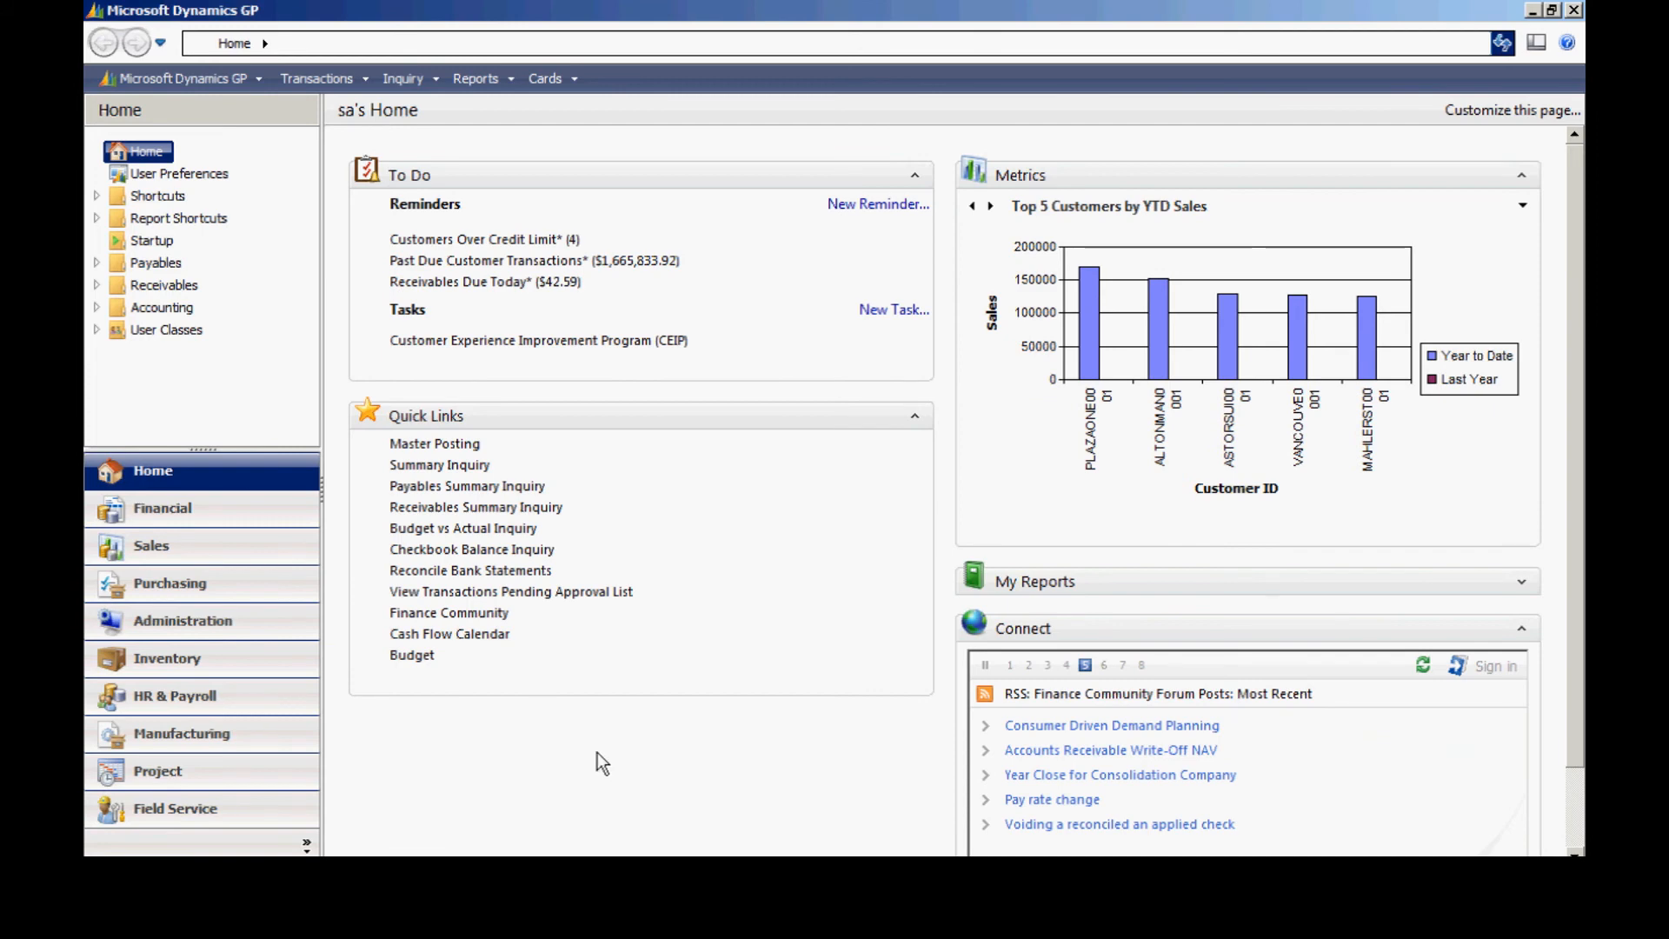
# - Open the receivables transaction inquiry by customer and look up Advanced Paper Co
pyautogui.click(414, 76)
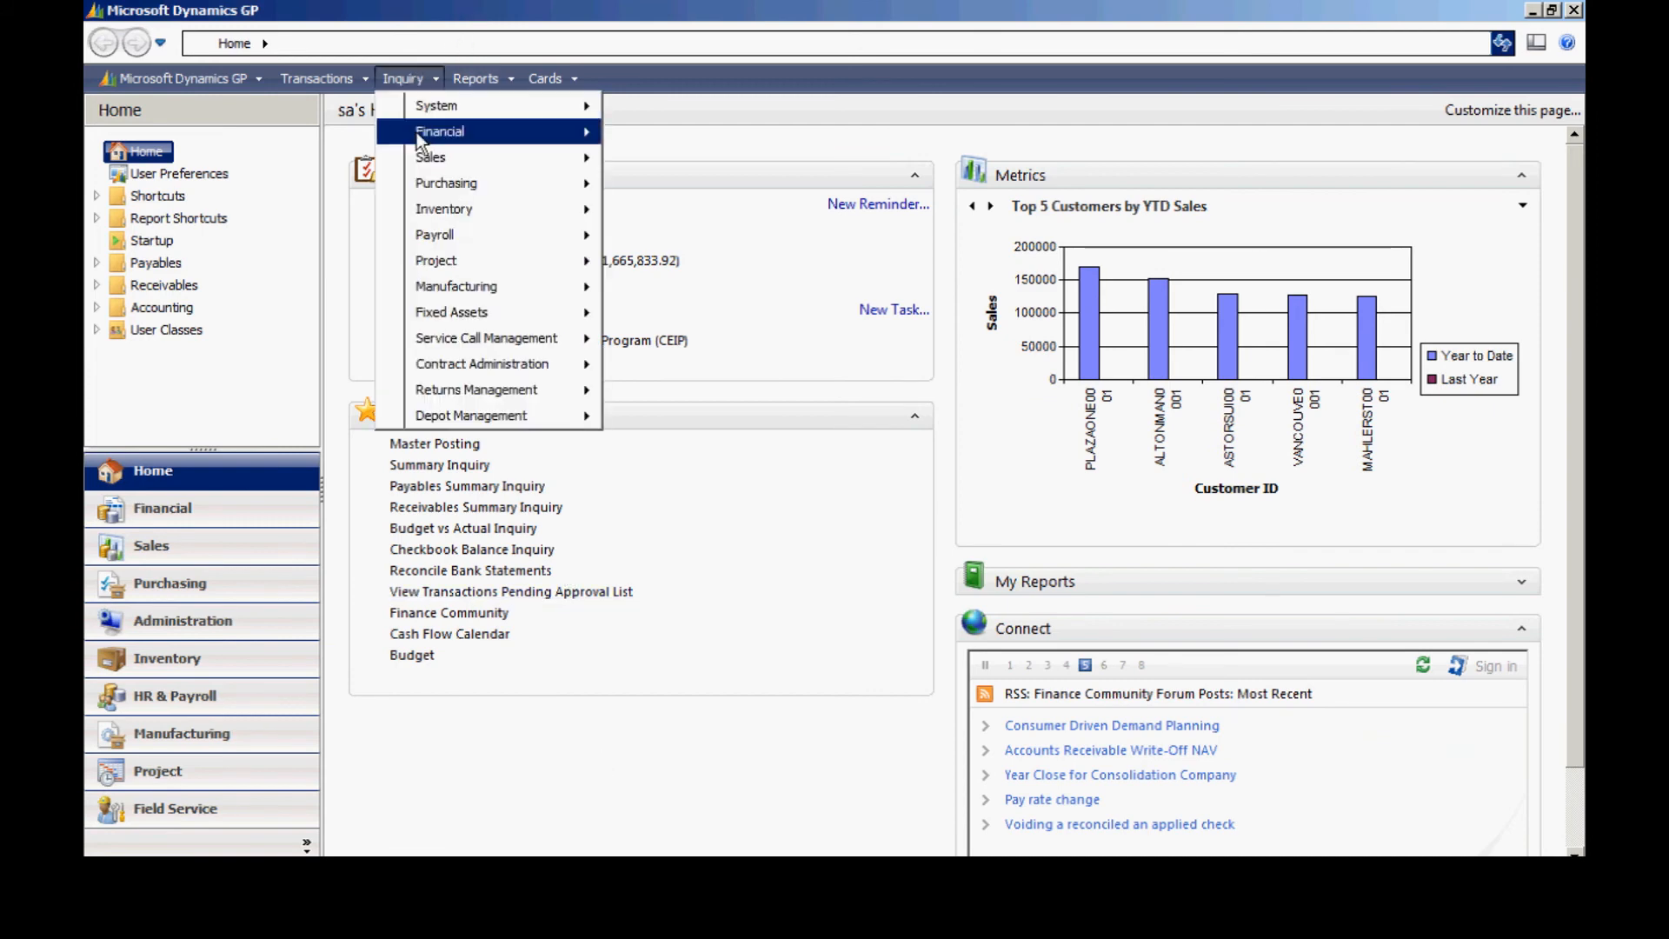
pyautogui.moveTo(489, 157)
pyautogui.click(649, 159)
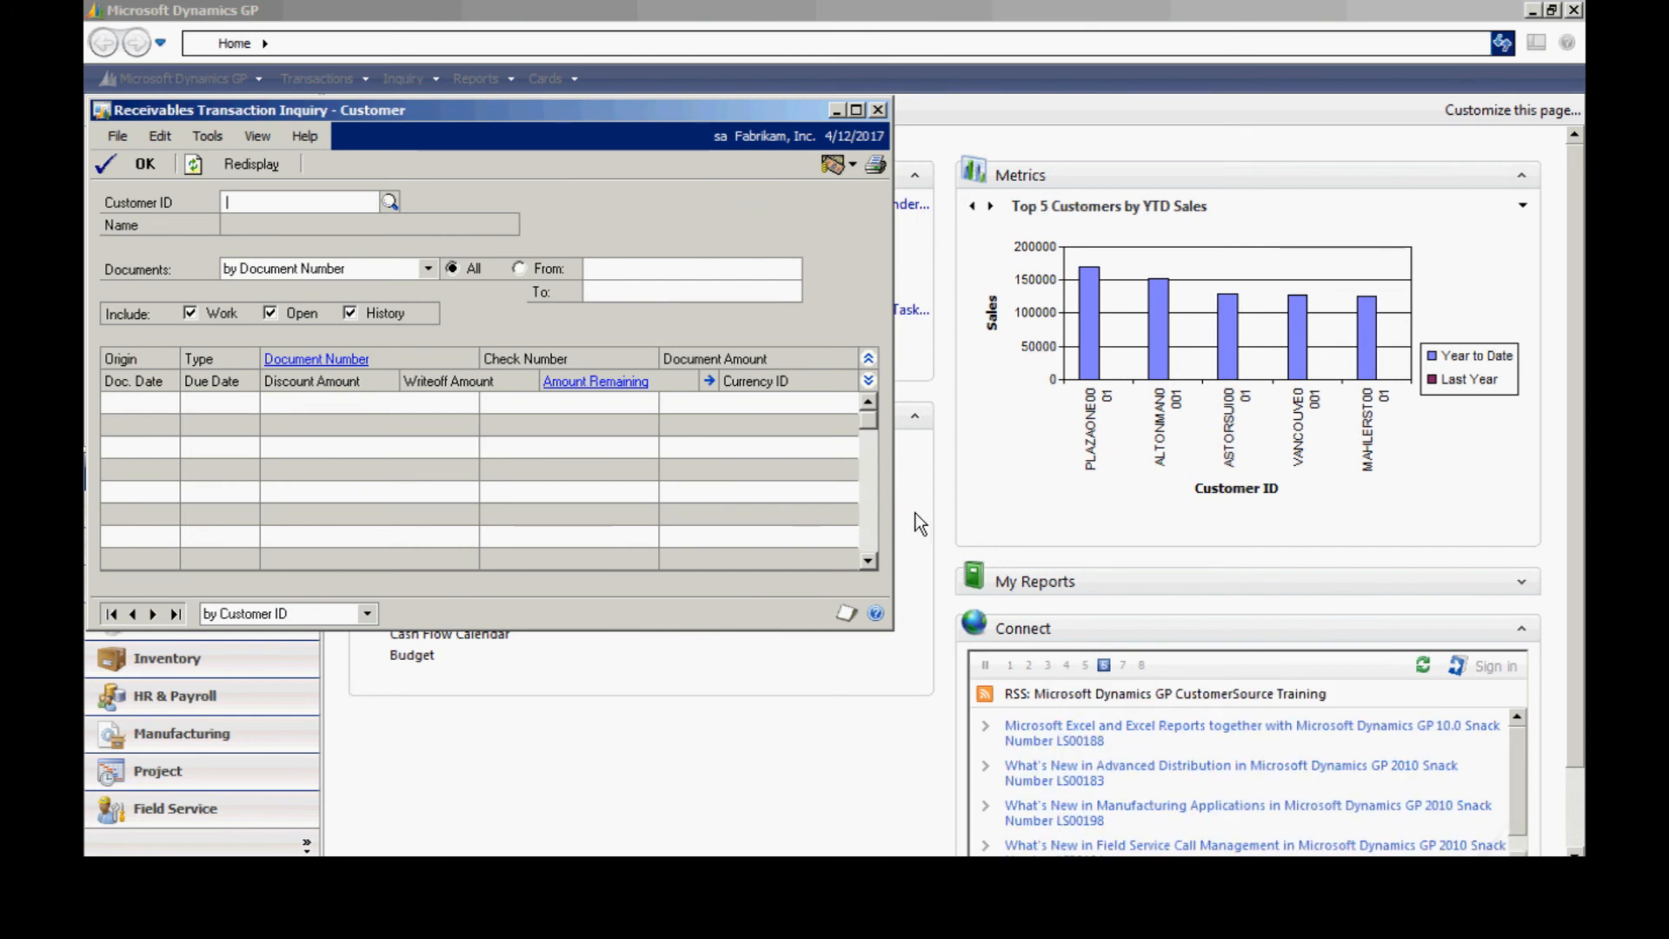
pyautogui.click(388, 200)
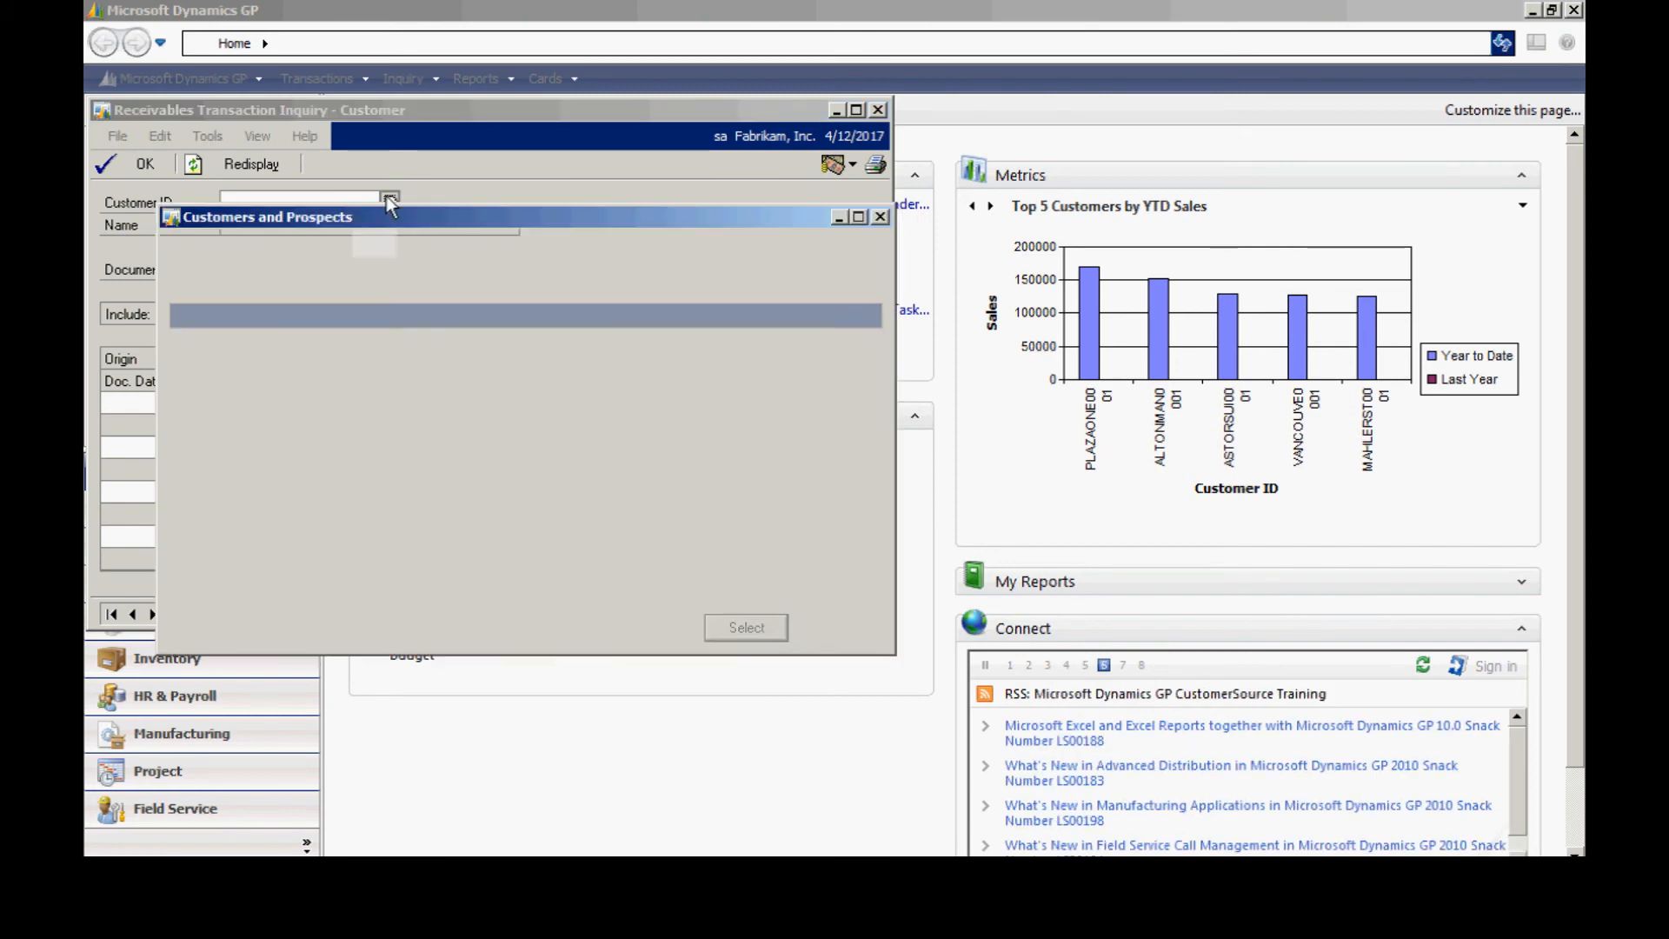
pyautogui.click(430, 403)
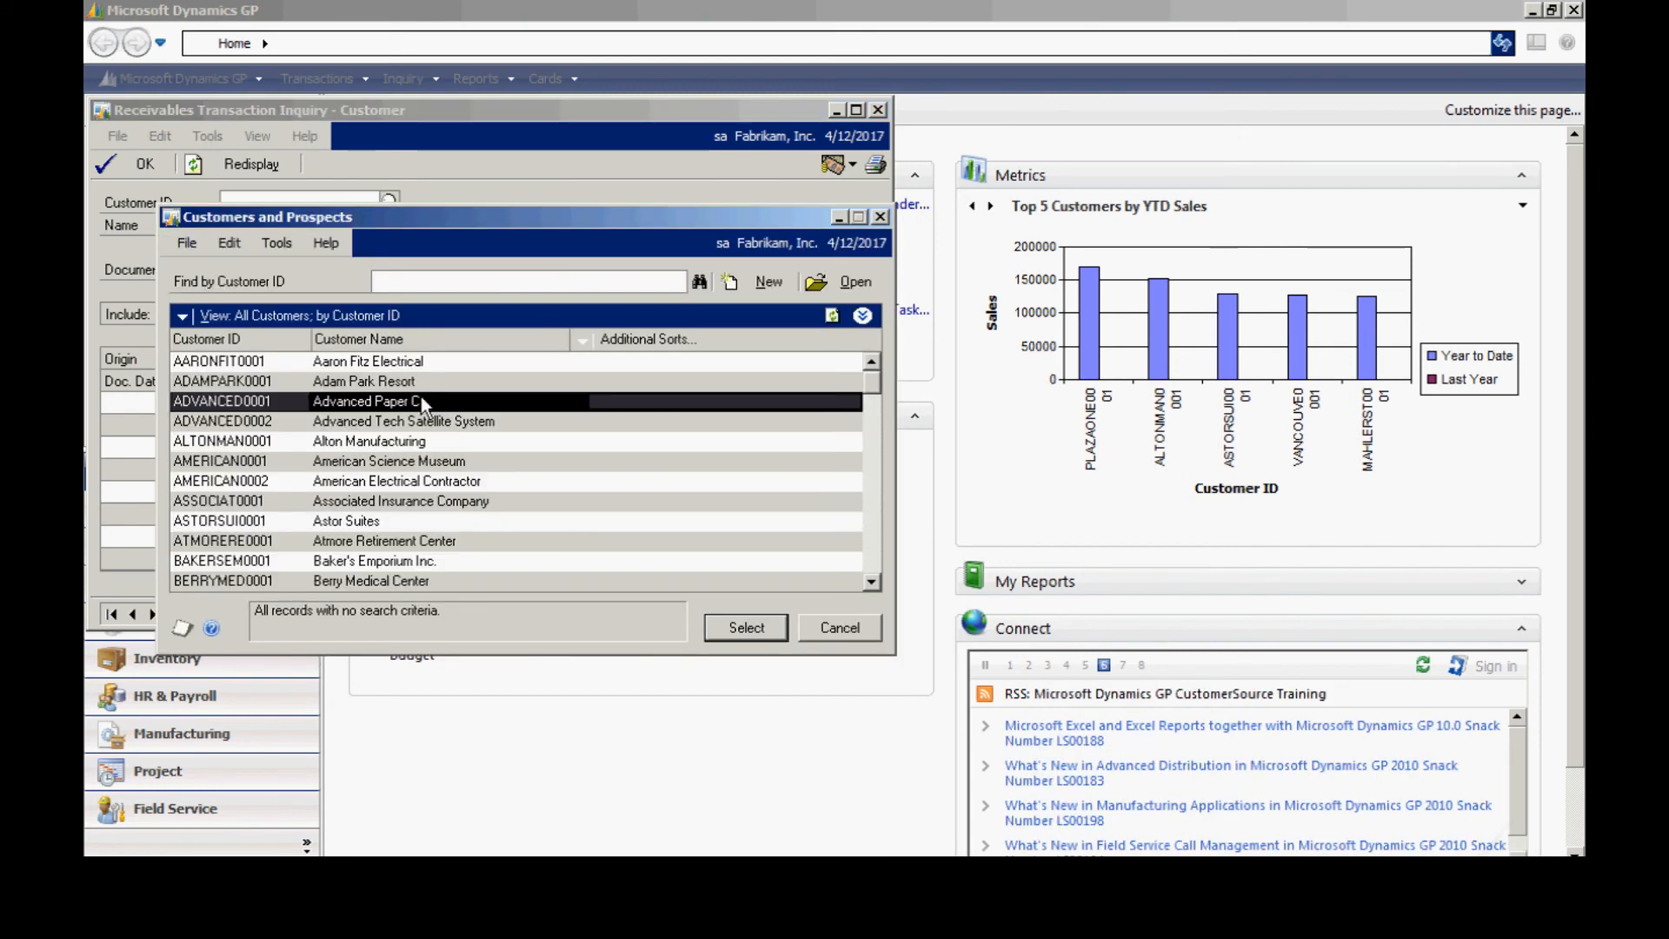
pyautogui.click(744, 628)
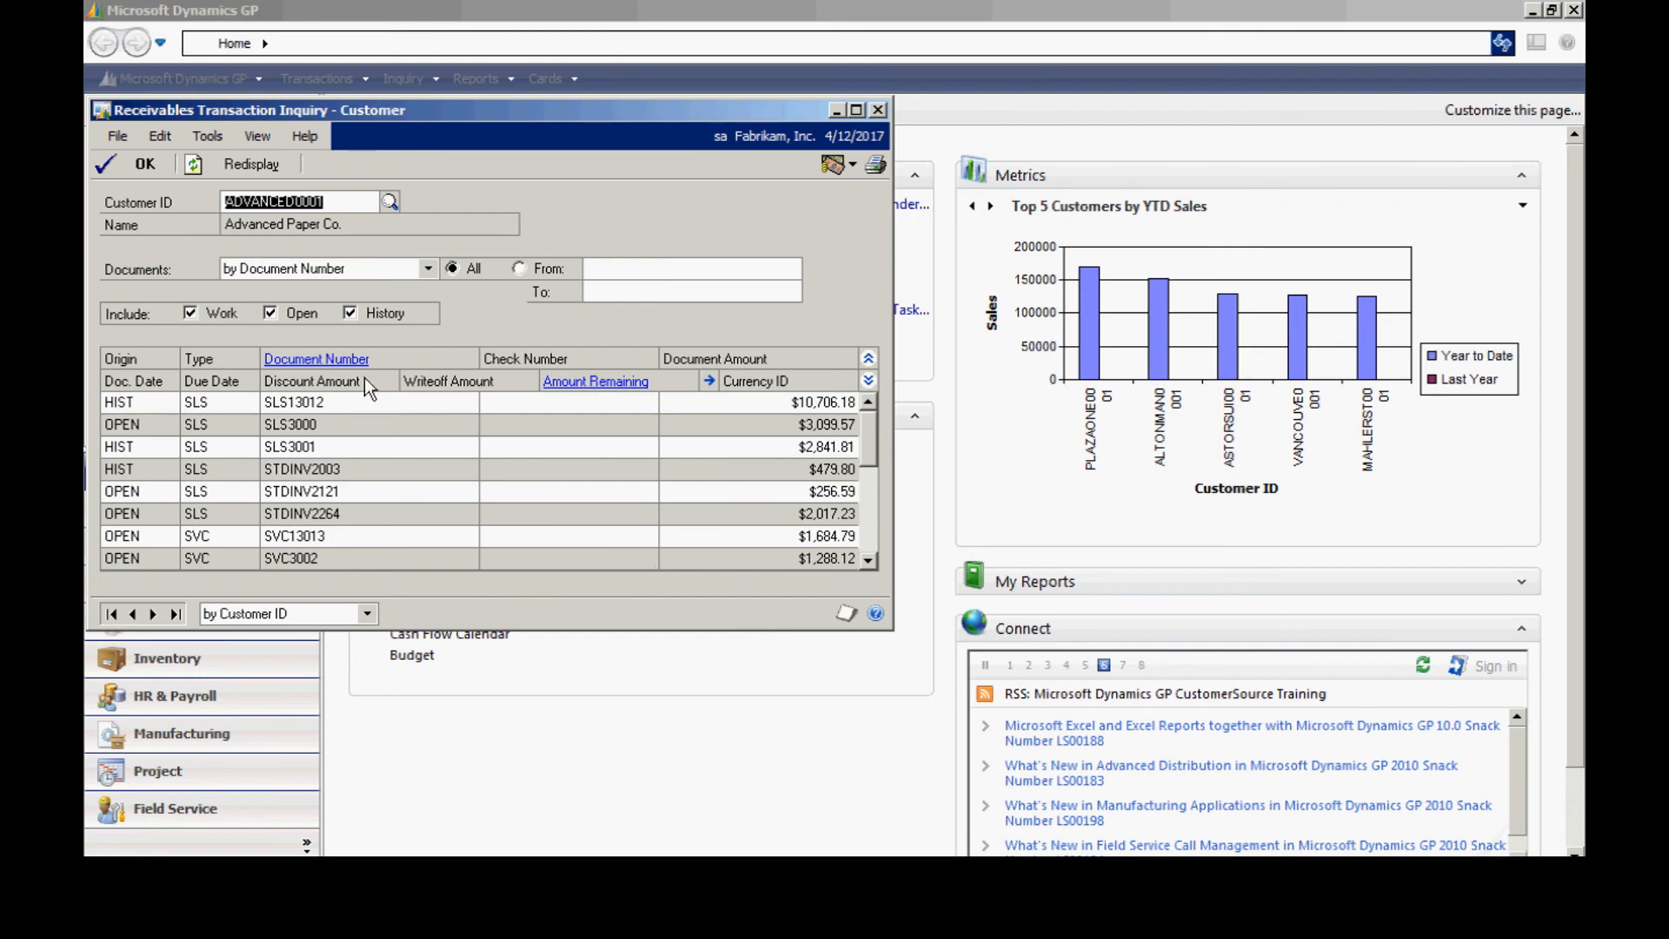
# - Limit the inquiry to open documents with a document date from 4/12/2017 to 4/12/2017 and redisplay the list
pyautogui.click(351, 314)
pyautogui.click(211, 312)
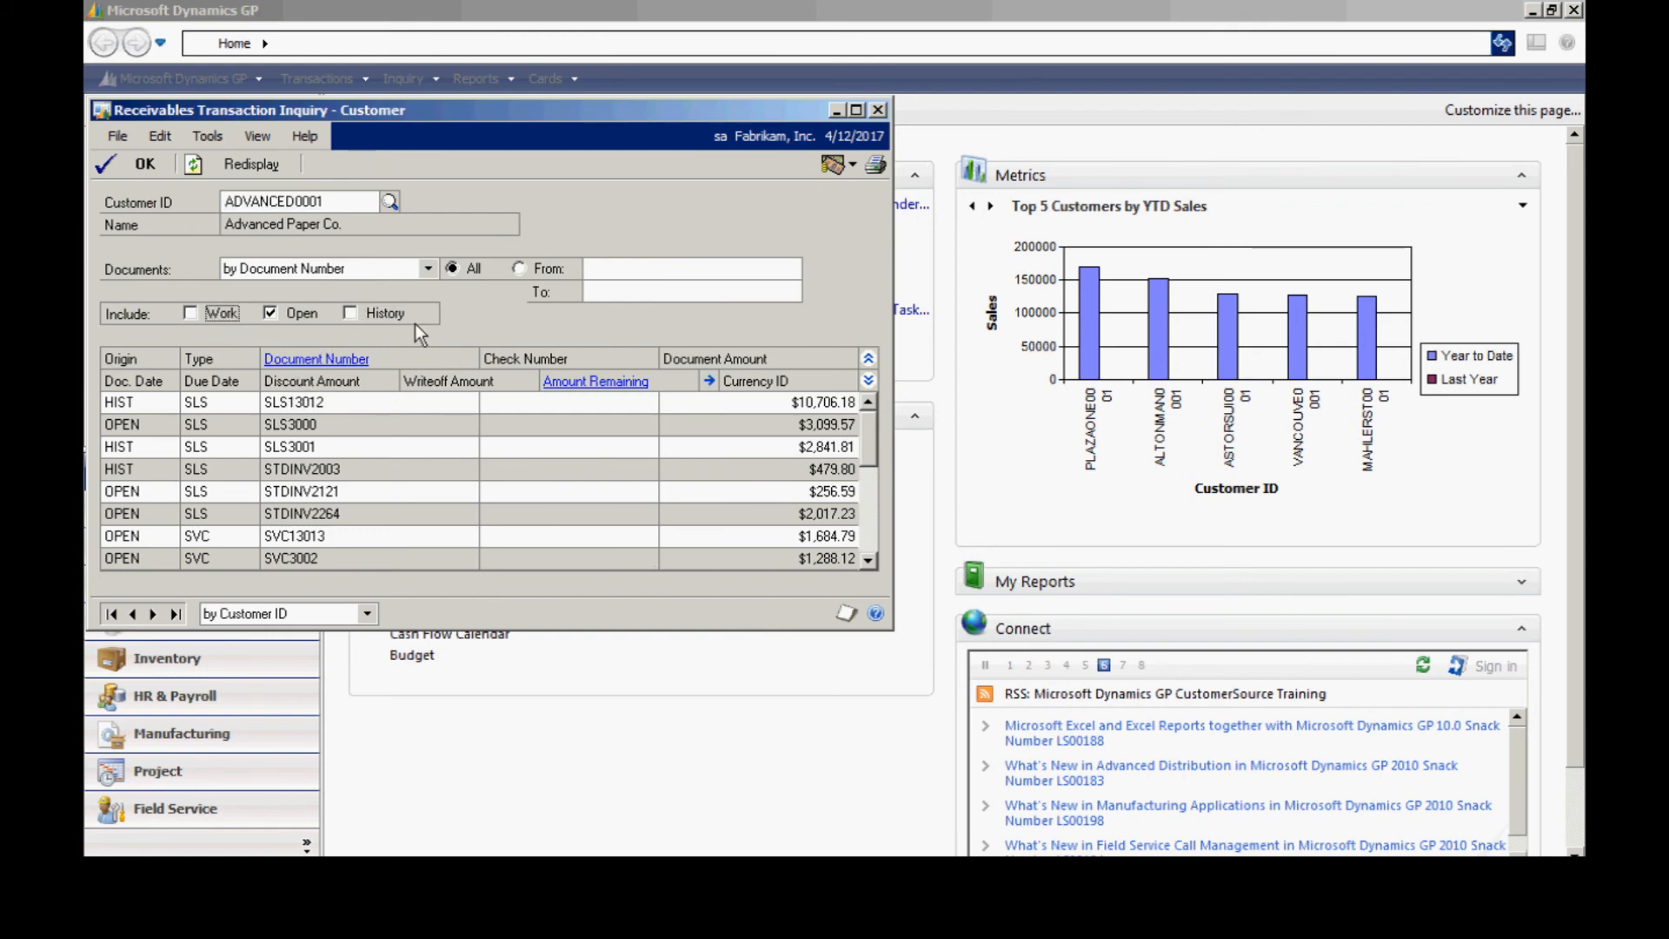
pyautogui.click(529, 269)
pyautogui.click(593, 269)
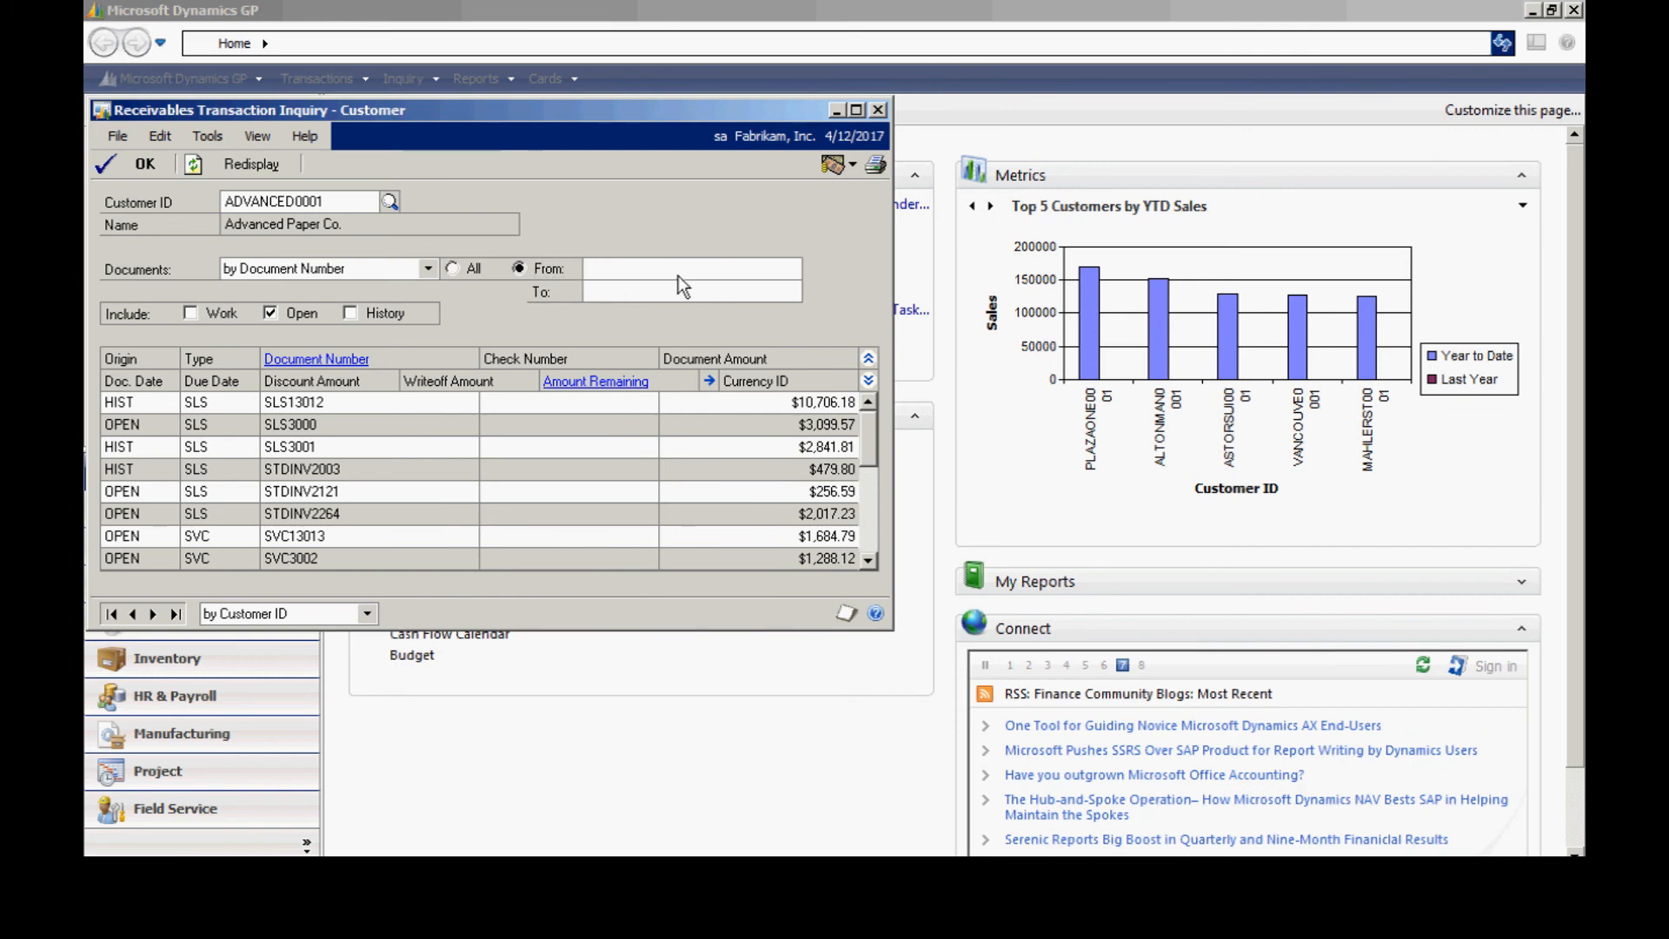
pyautogui.write('04171')
pyautogui.press('BackSpace')
pyautogui.press('BackSpace')
pyautogui.write('217')
pyautogui.press('Tab')
pyautogui.click(252, 165)
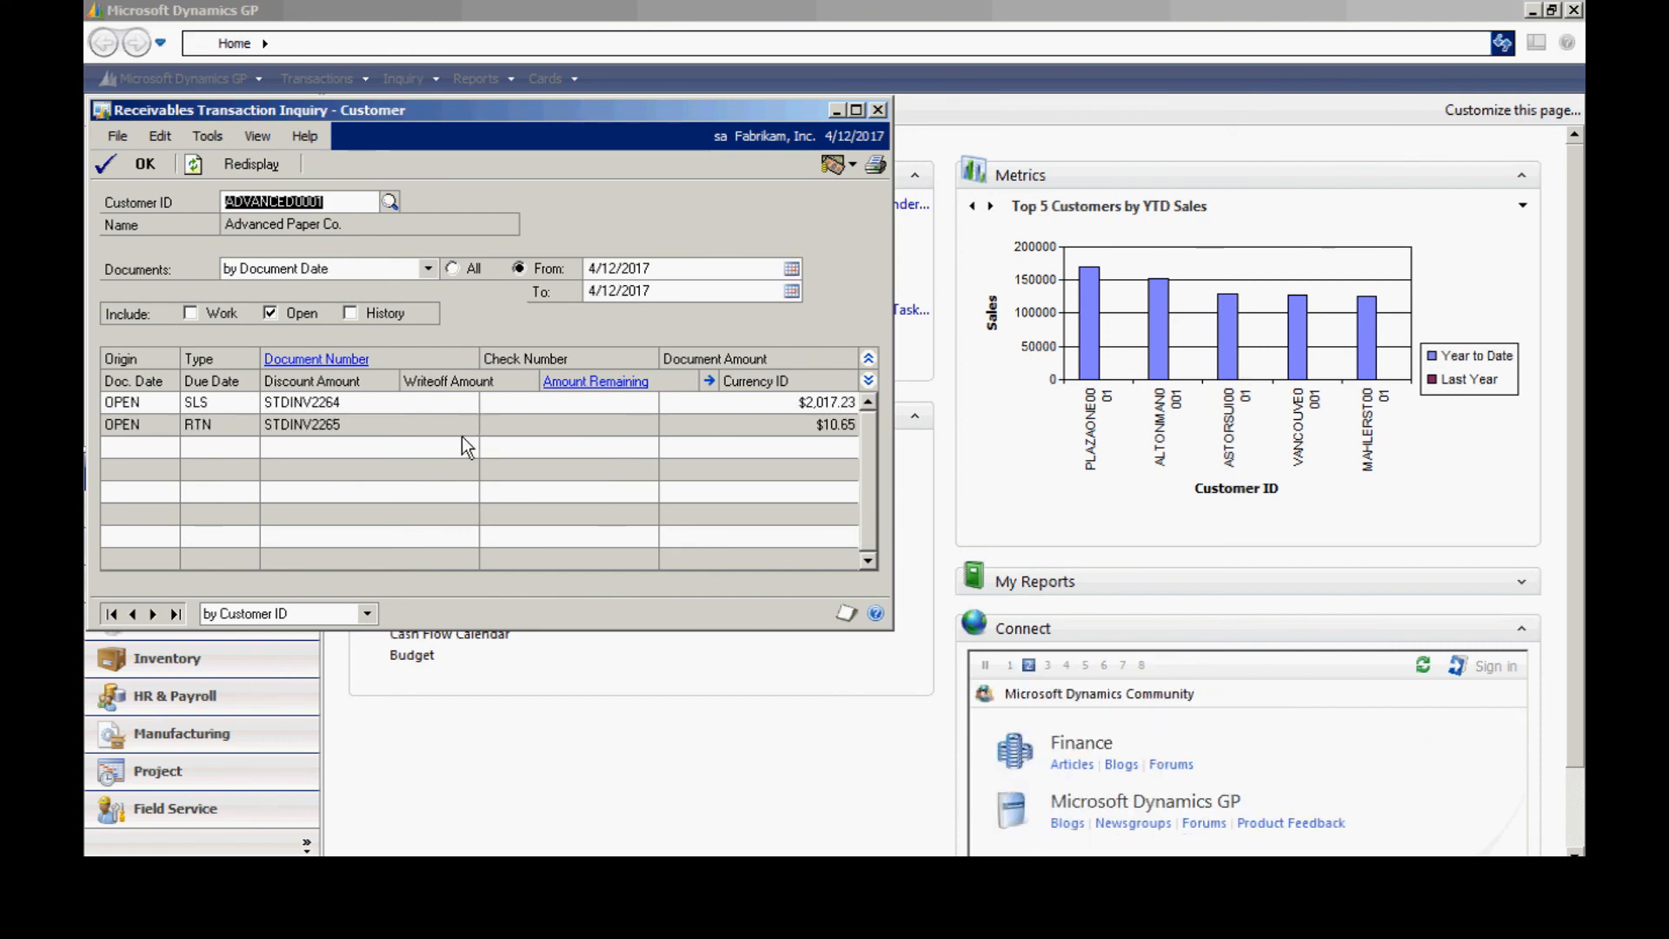
# - Open the posted invoice from the inquiry list and examine its line items and document detail
pyautogui.click(381, 399)
pyautogui.click(337, 358)
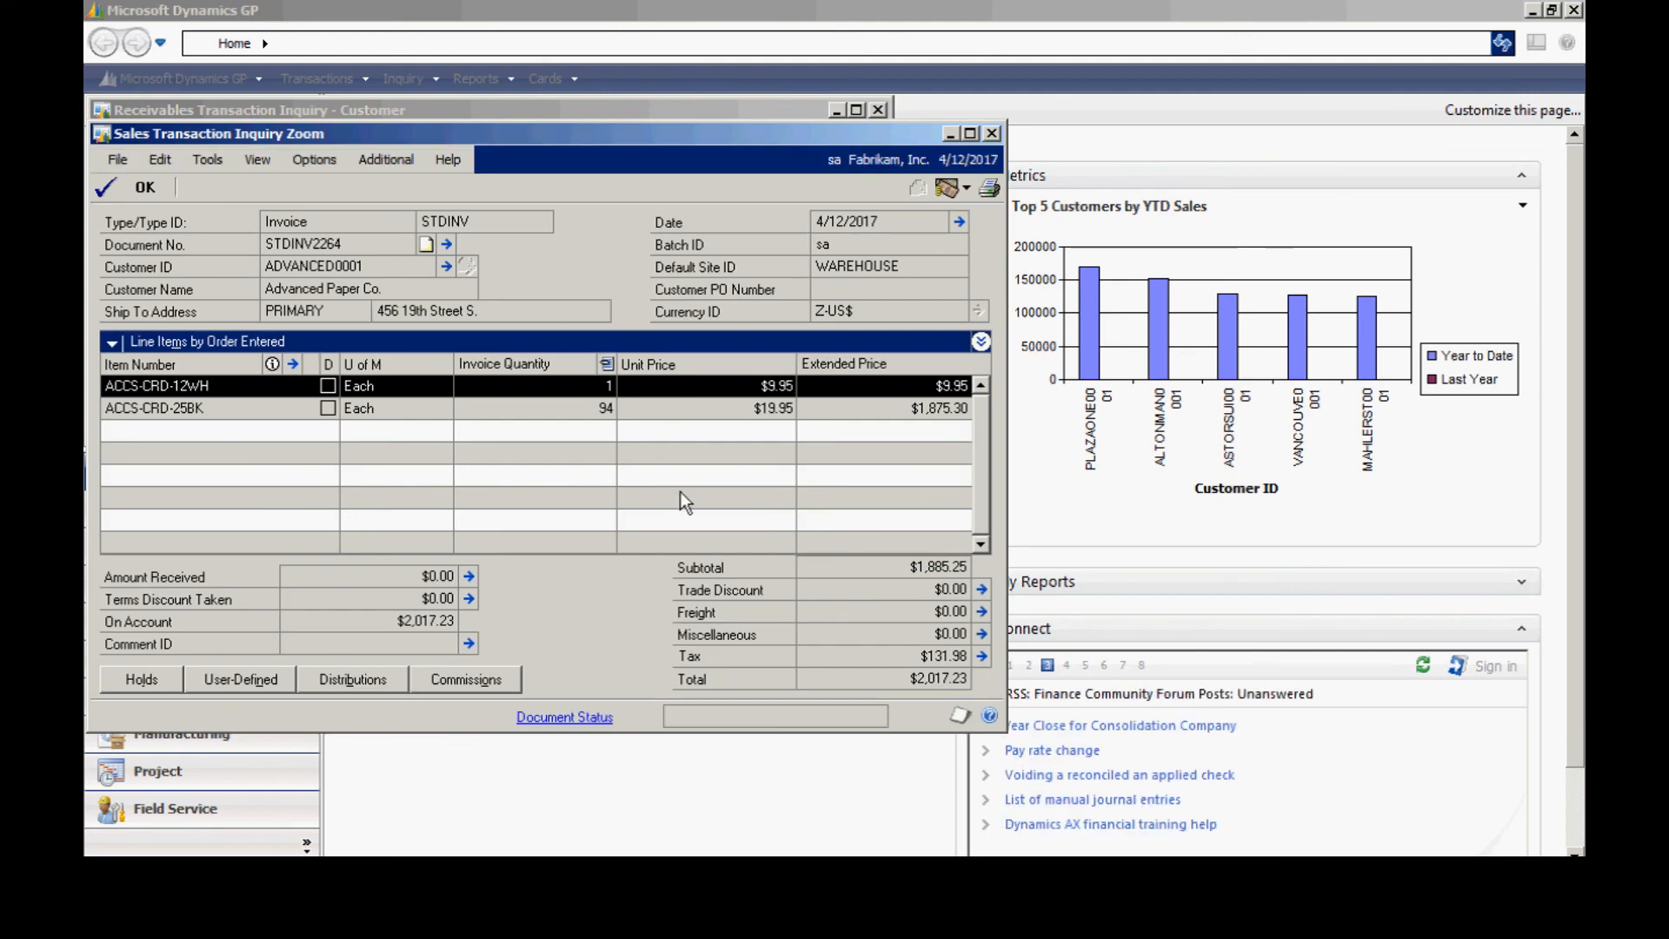
pyautogui.click(448, 244)
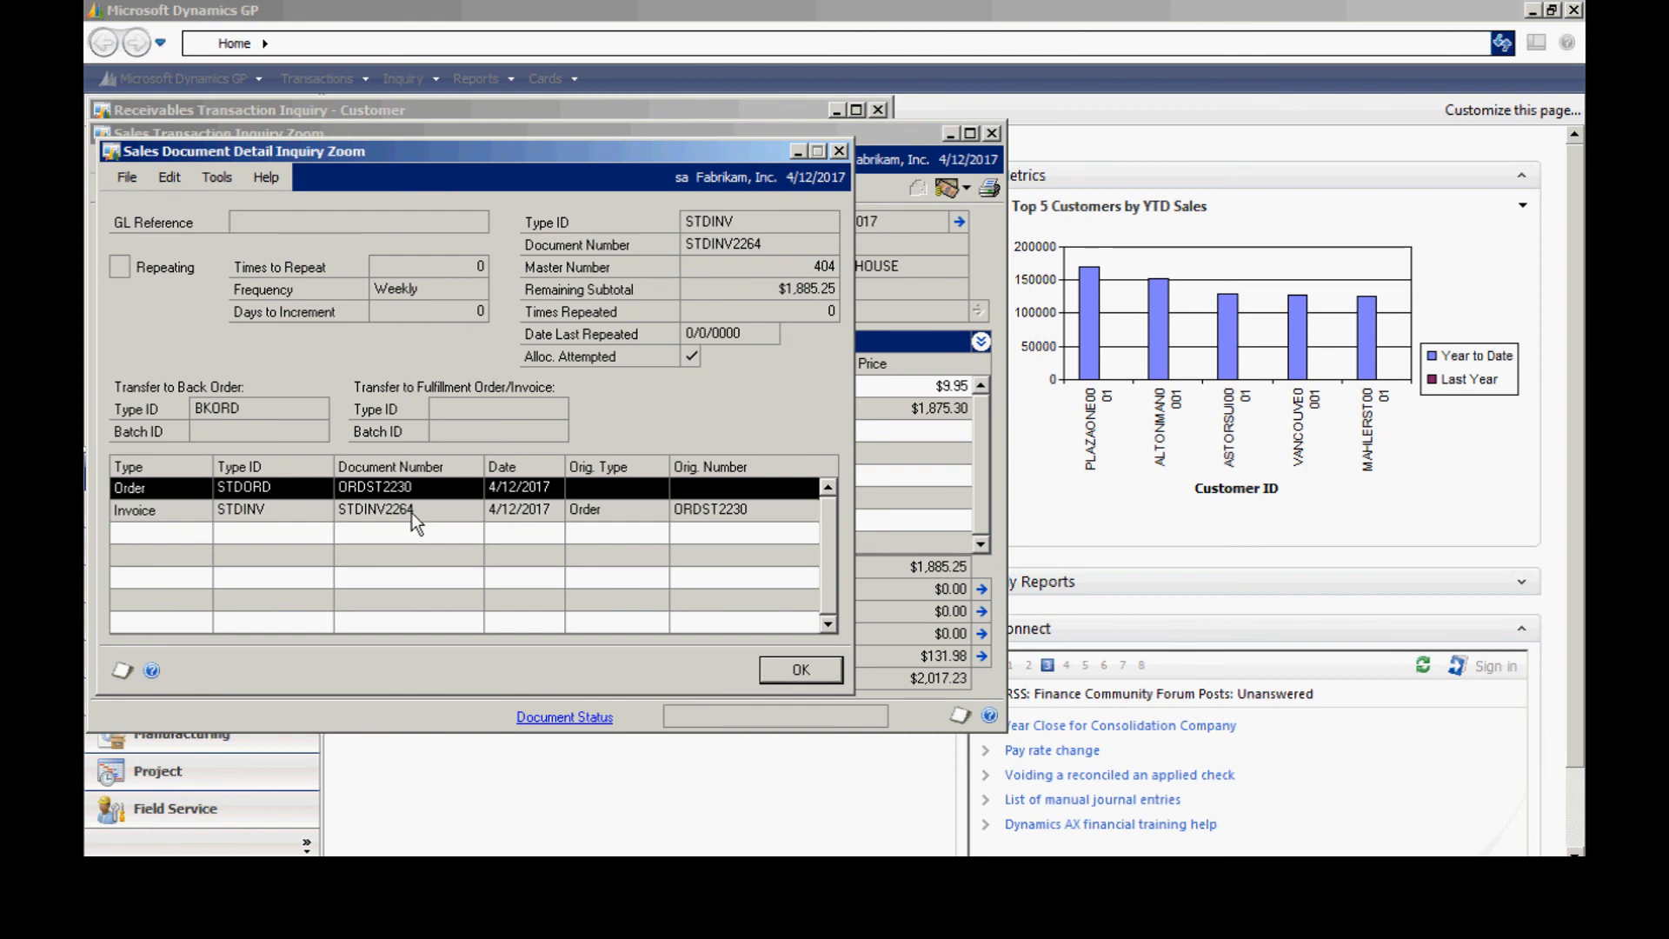
pyautogui.click(791, 673)
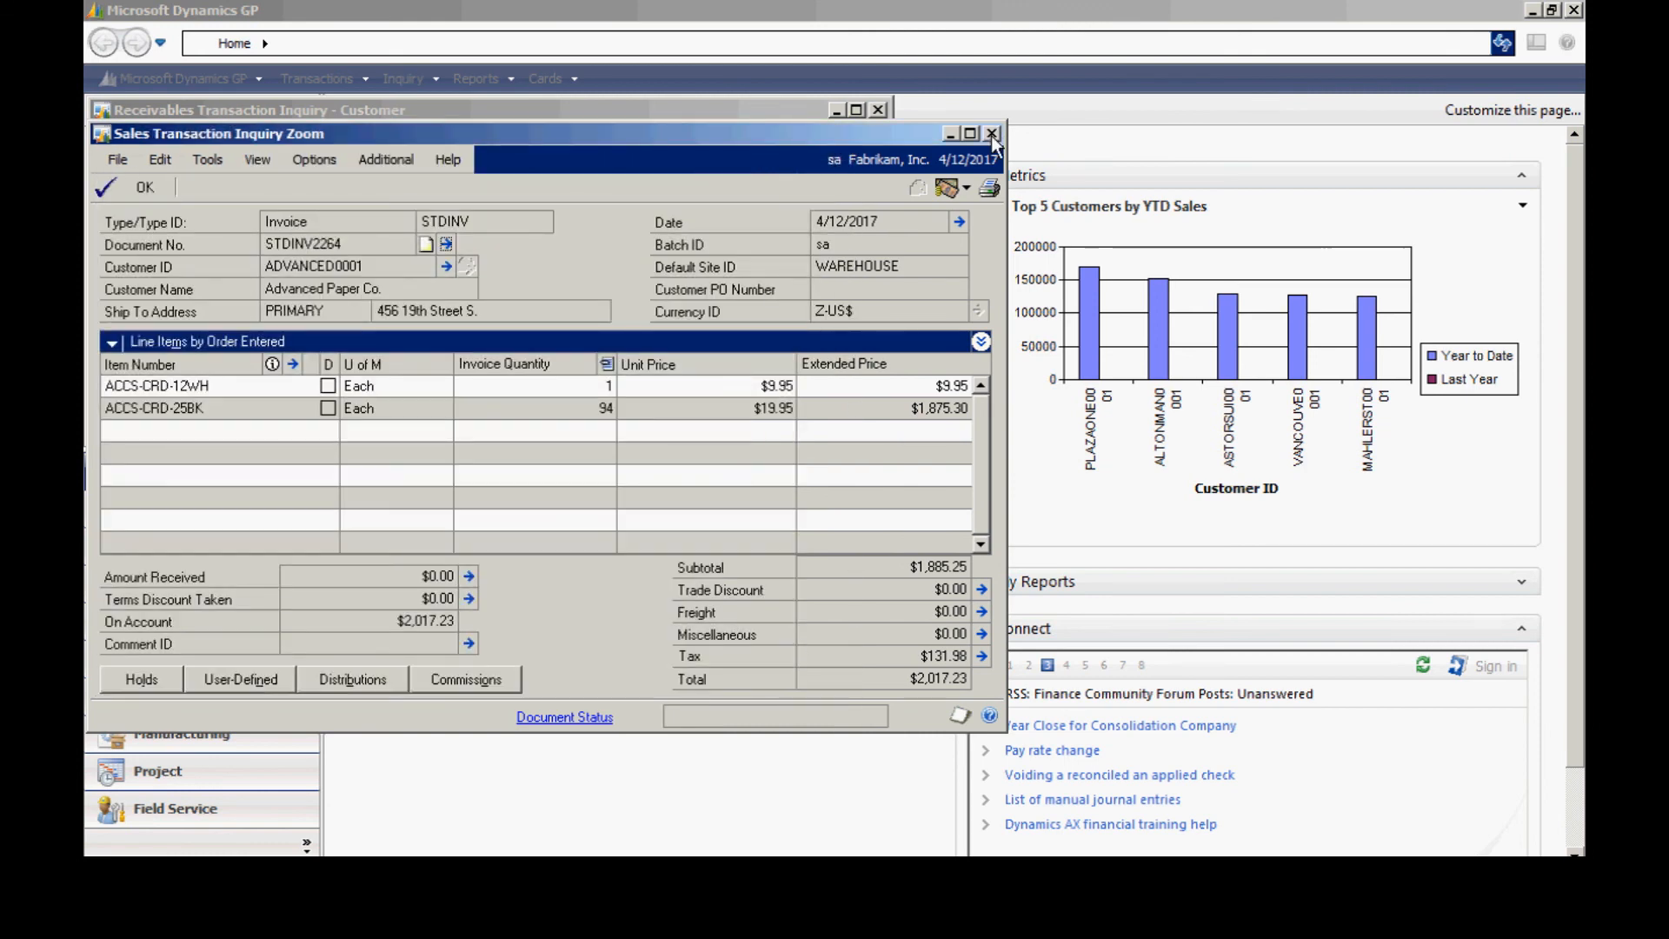
pyautogui.click(992, 133)
# - Examine the posted return's transaction from the inquiry list and close its window
pyautogui.click(436, 424)
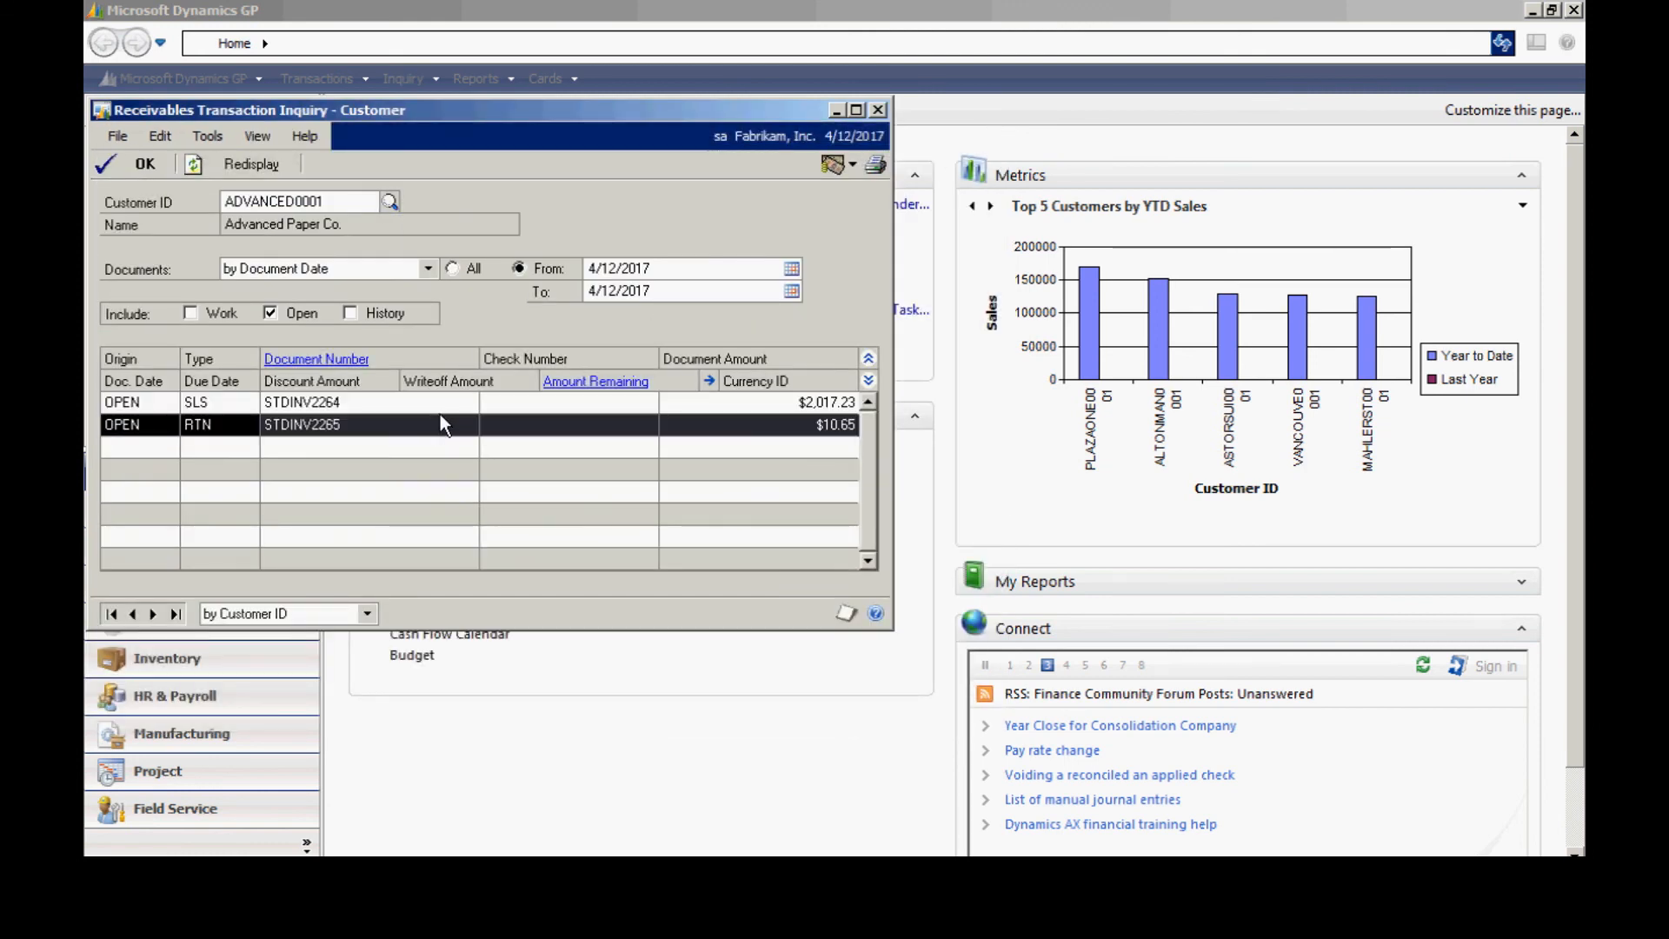
pyautogui.click(306, 360)
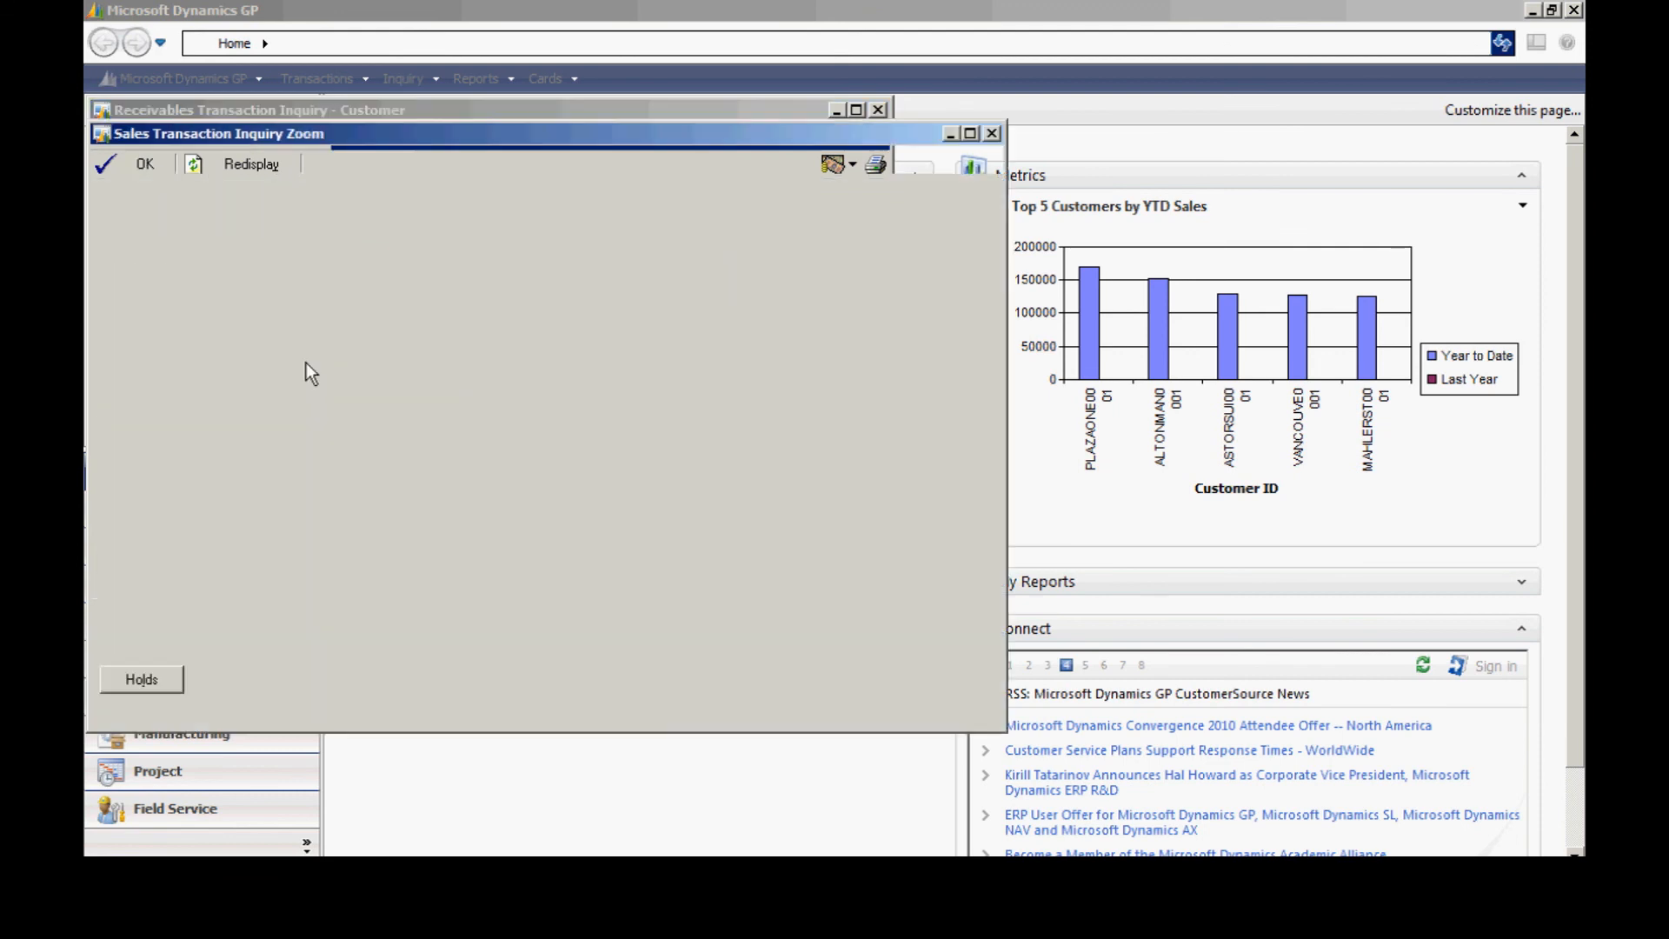
pyautogui.click(994, 134)
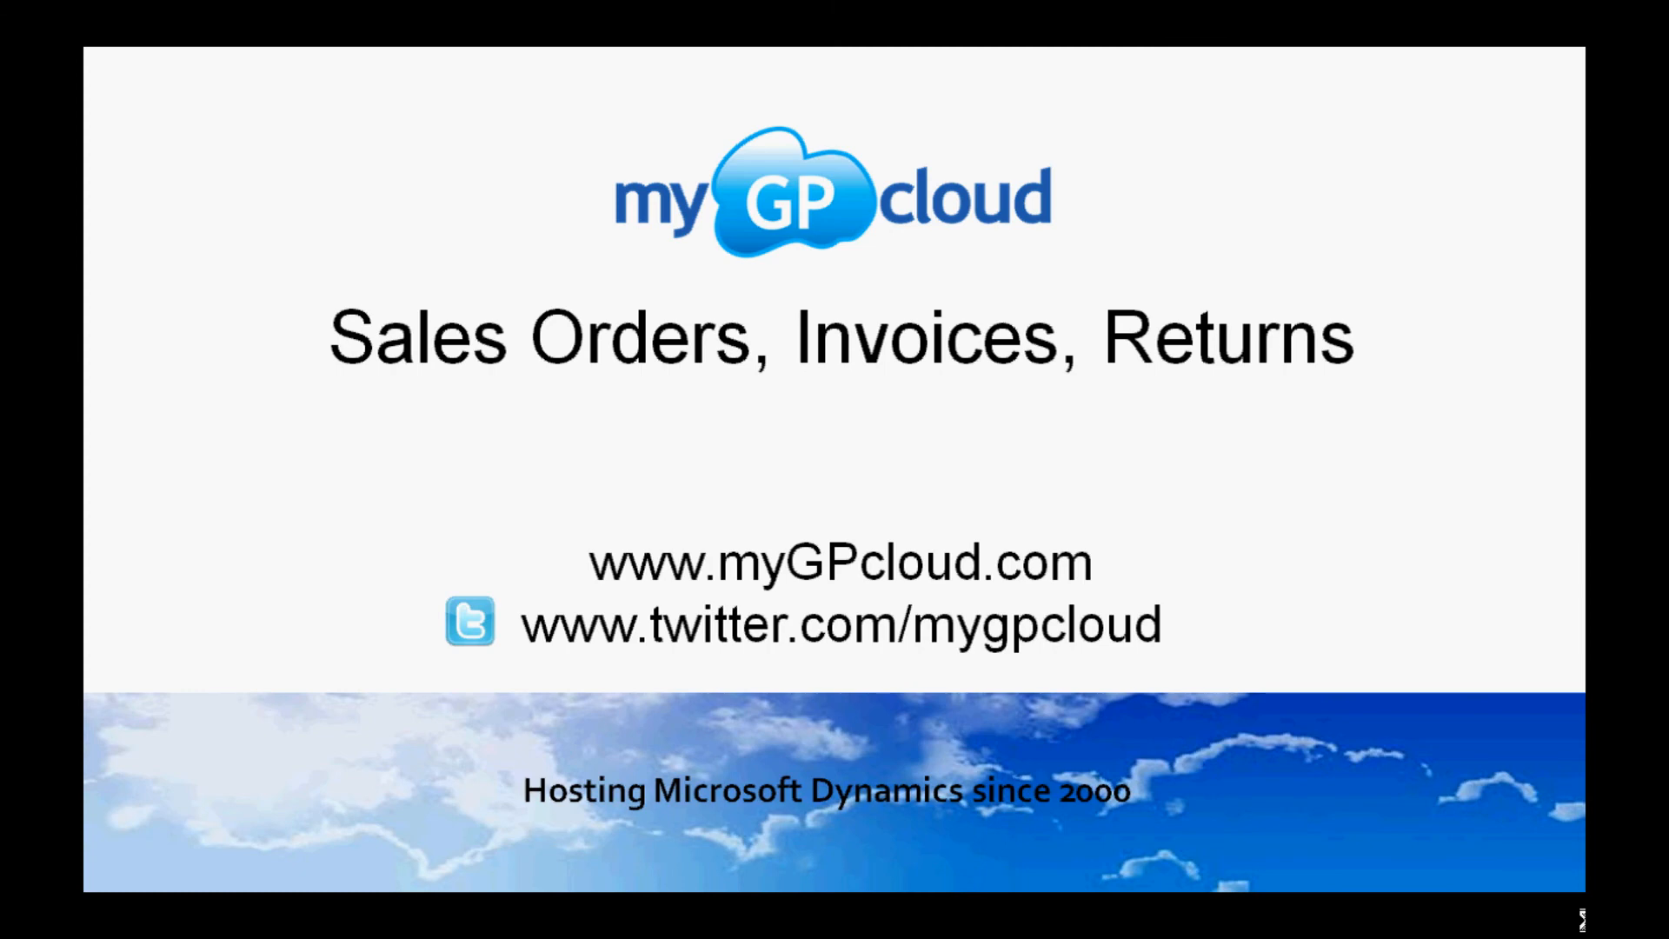